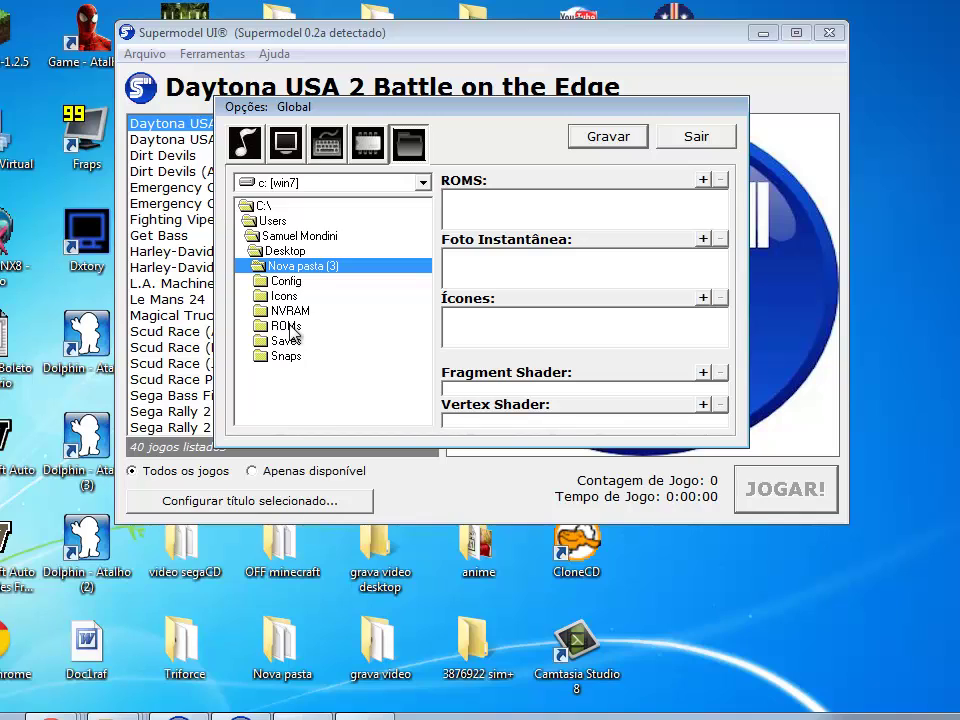
- Add the Snaps folder inside Nova pasta (2) on the Desktop as the Foto Instantânea path
left_click(335, 251)
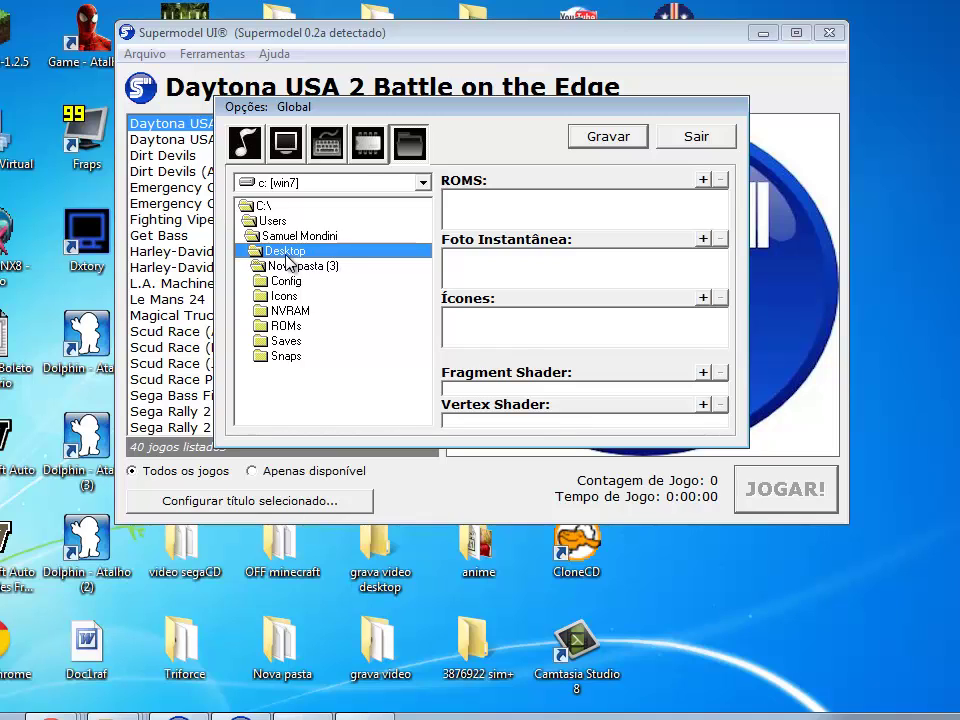
double_click(286, 252)
left_click_drag(424, 270, 424, 295)
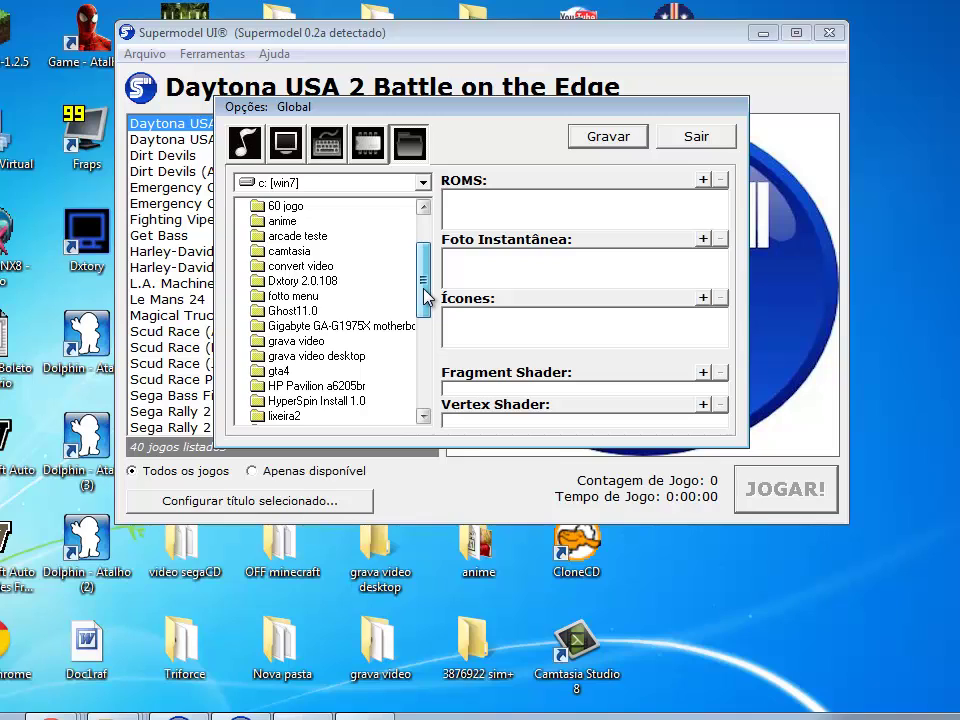
left_click_drag(425, 299, 428, 322)
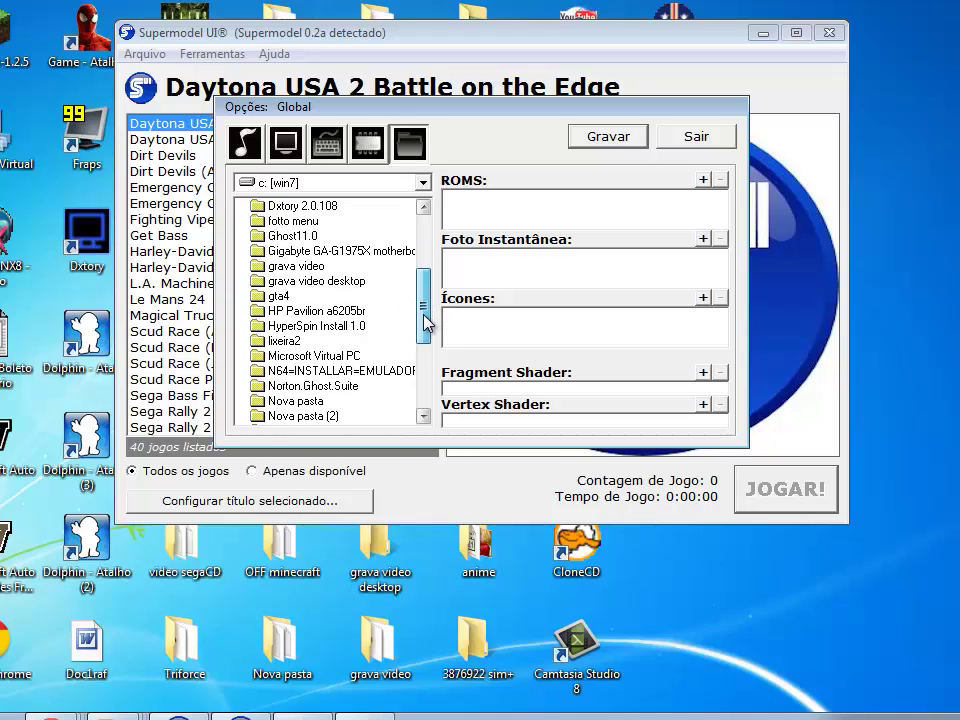
double_click(305, 415)
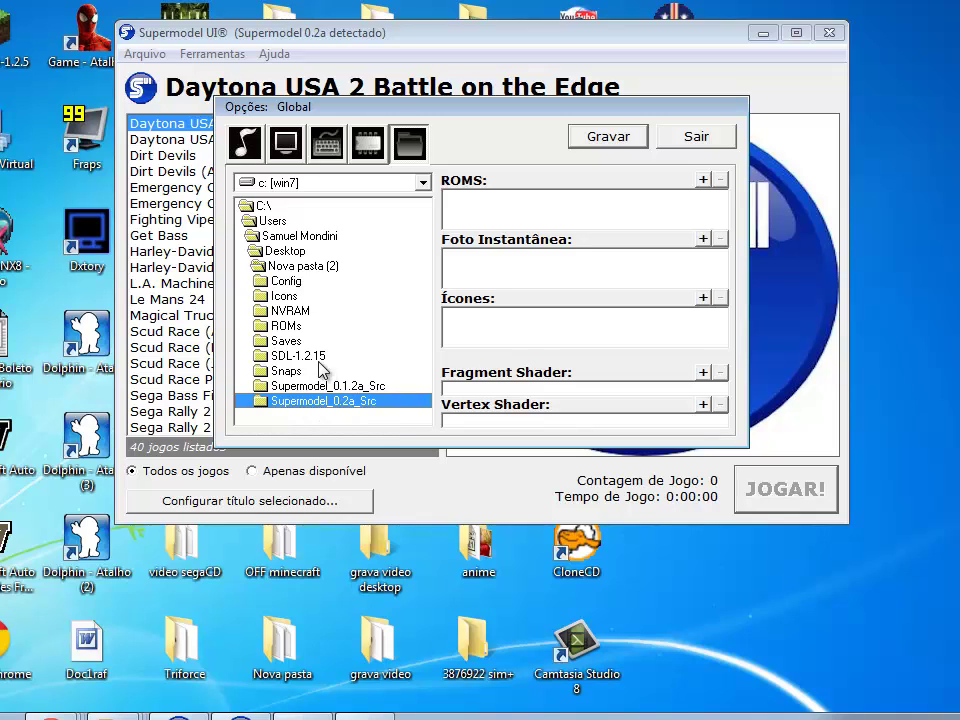
double_click(281, 371)
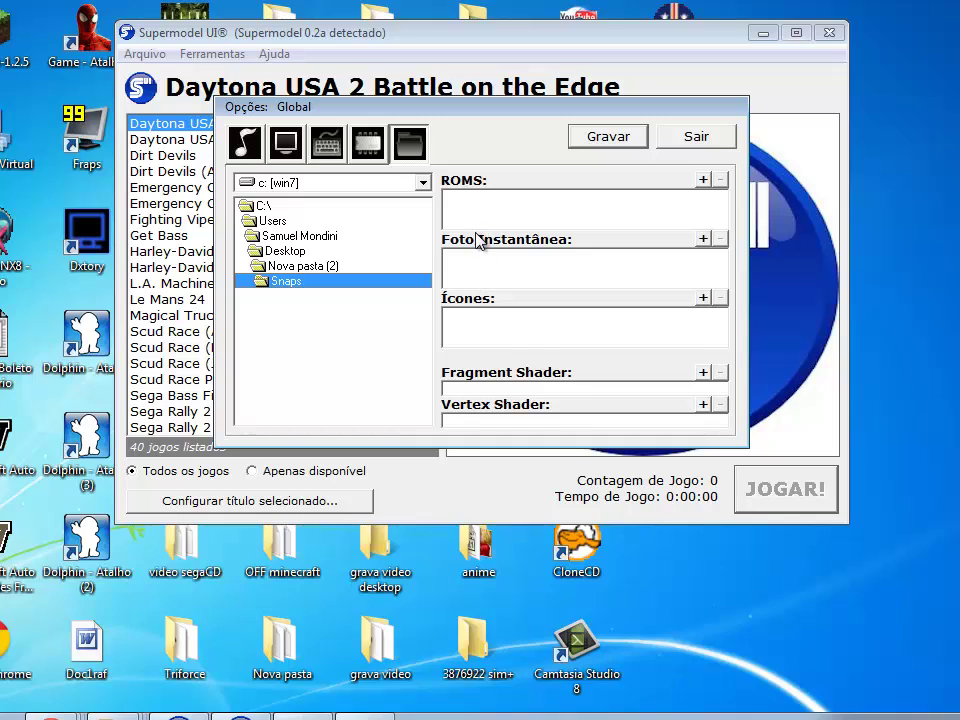
left_click(706, 238)
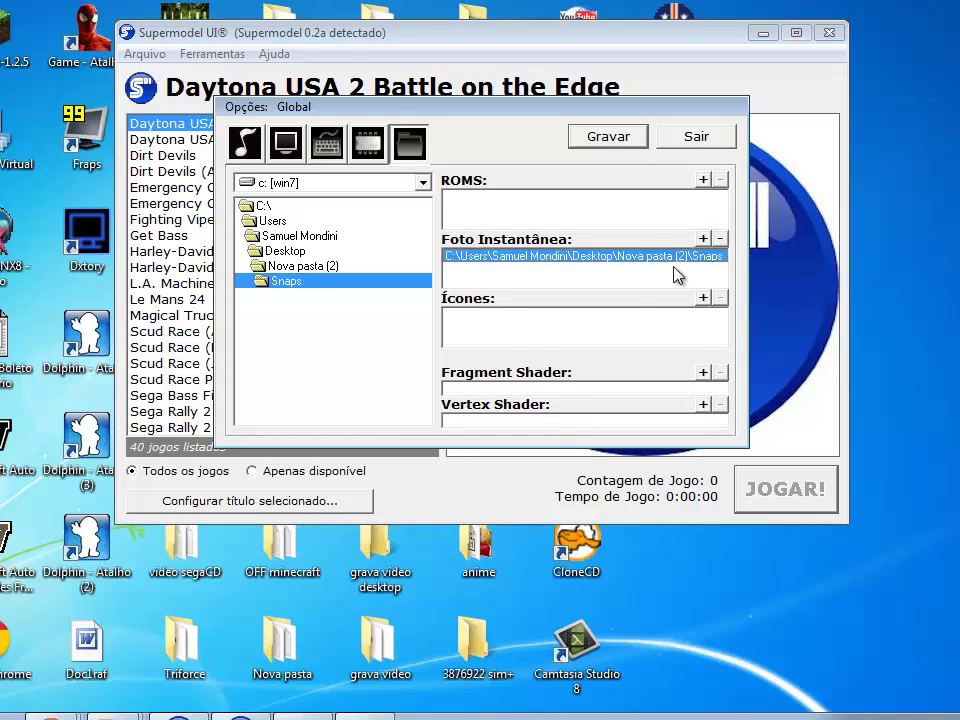
- Add the ROMs folder inside Nova pasta (2) as the ROMS path
double_click(292, 265)
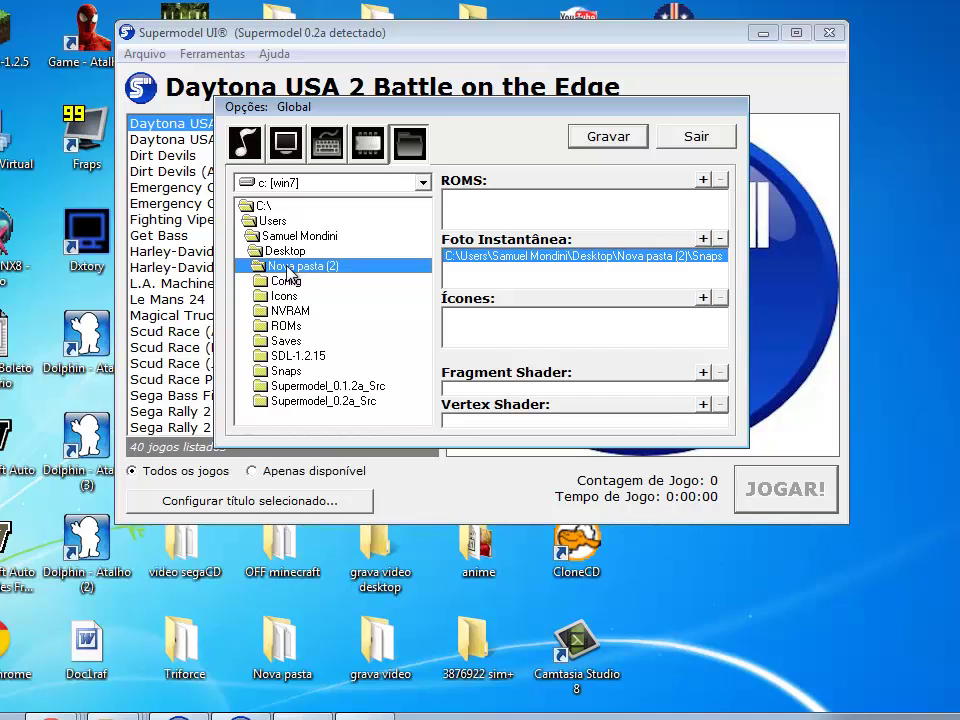
left_click(286, 325)
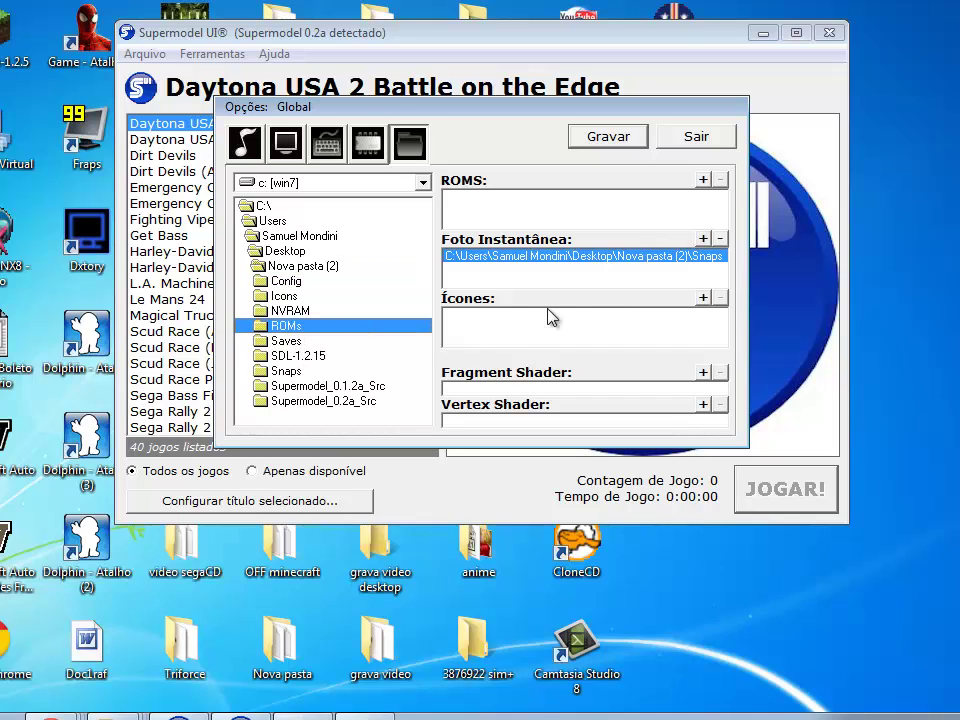
double_click(290, 325)
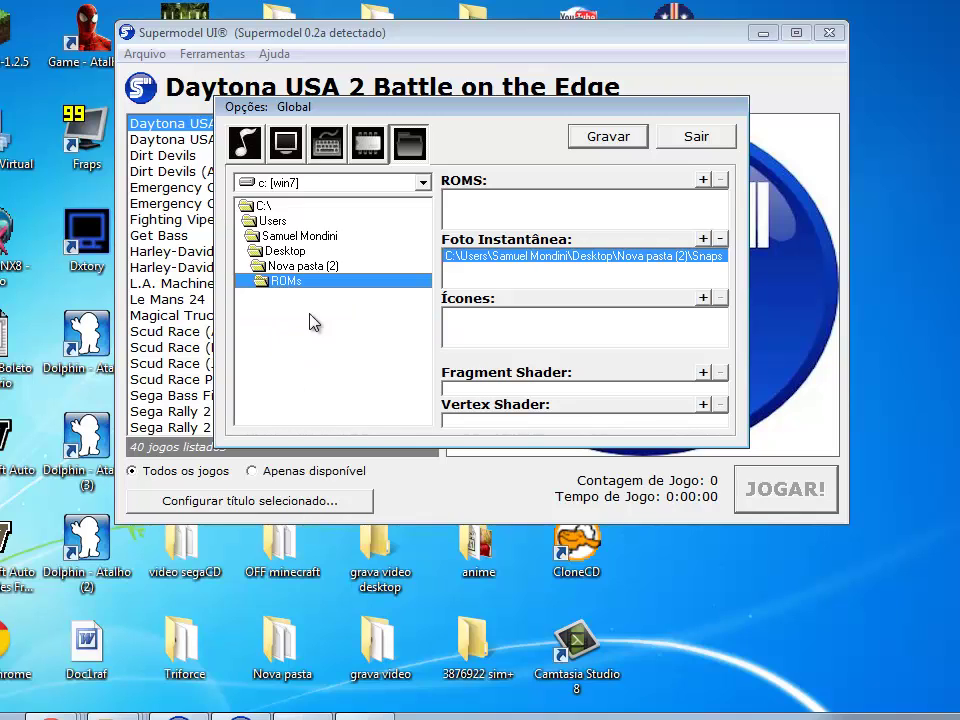
left_click(703, 180)
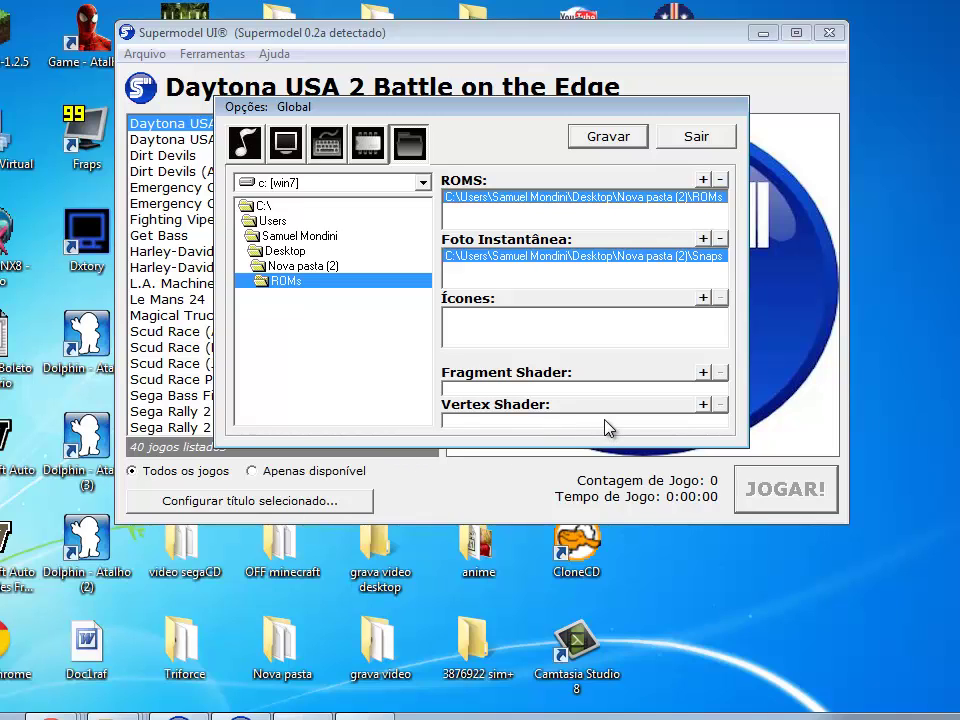
- Set the Vertex Shader to the file Virtua_Striker_4_2006_Exp.rar from the ROMs folder
left_click(703, 405)
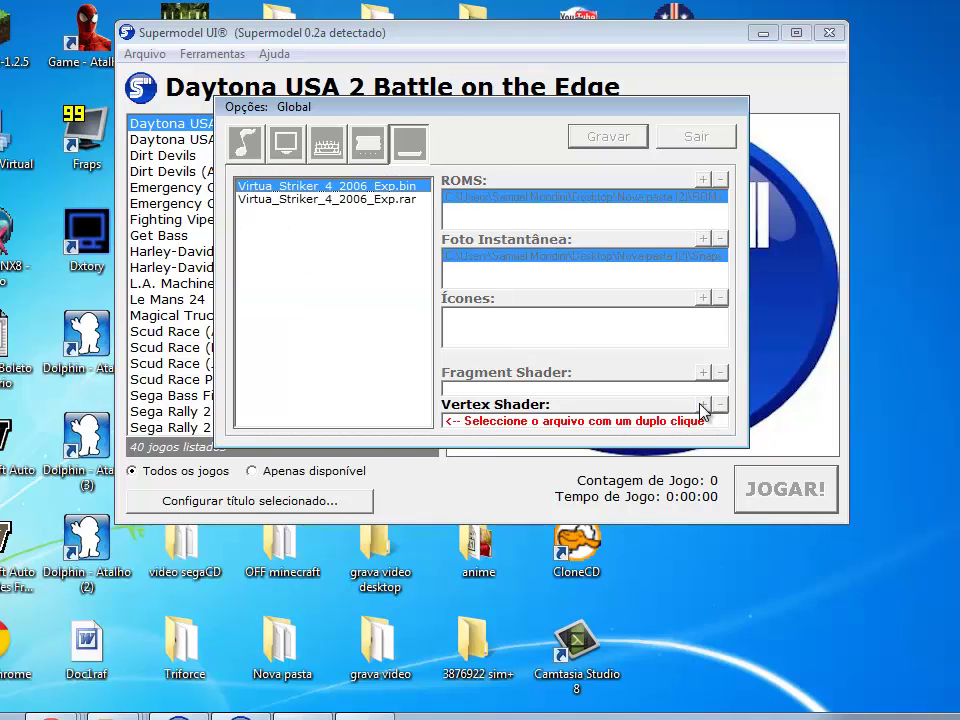
left_click(342, 201)
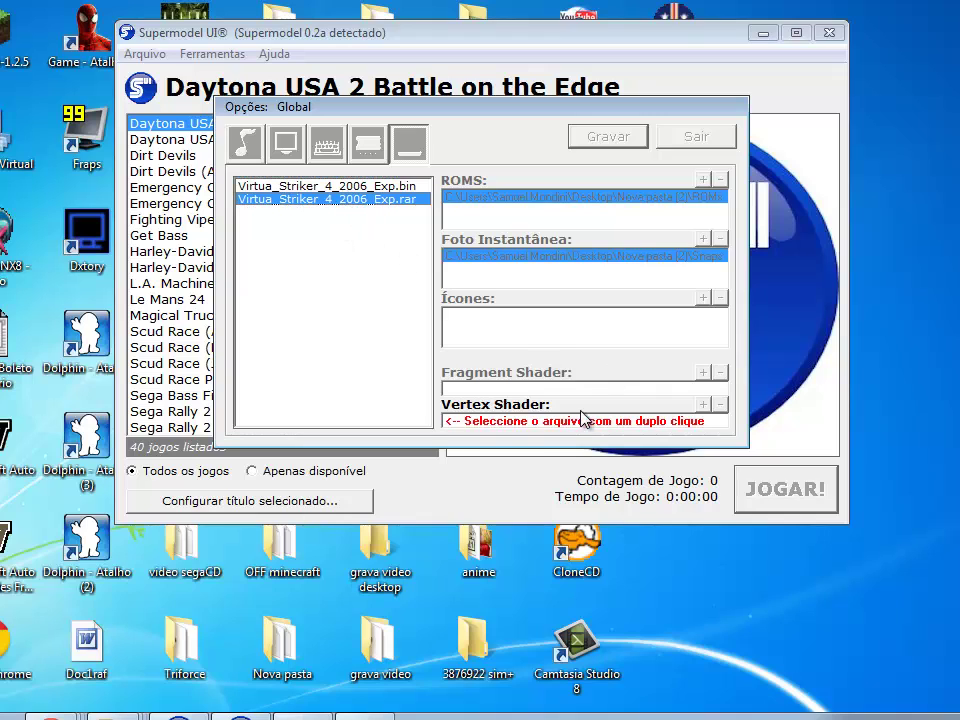
double_click(344, 202)
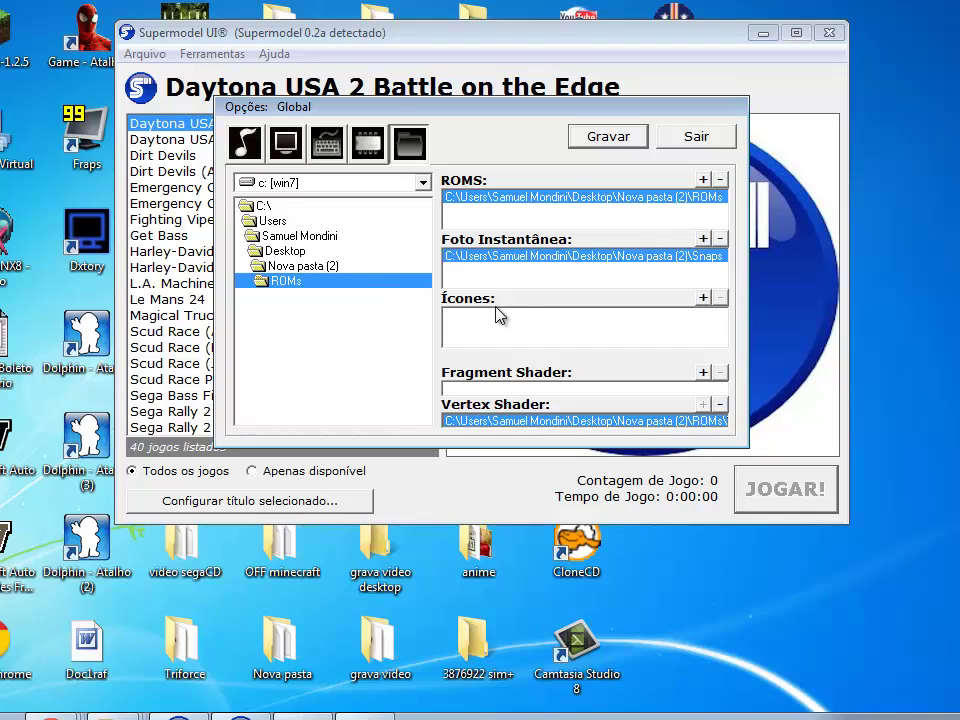
- Clear the ROMs path from Ícones and set the Fragment Shader to a Supermodel file from Nova pasta (2)
left_click(704, 298)
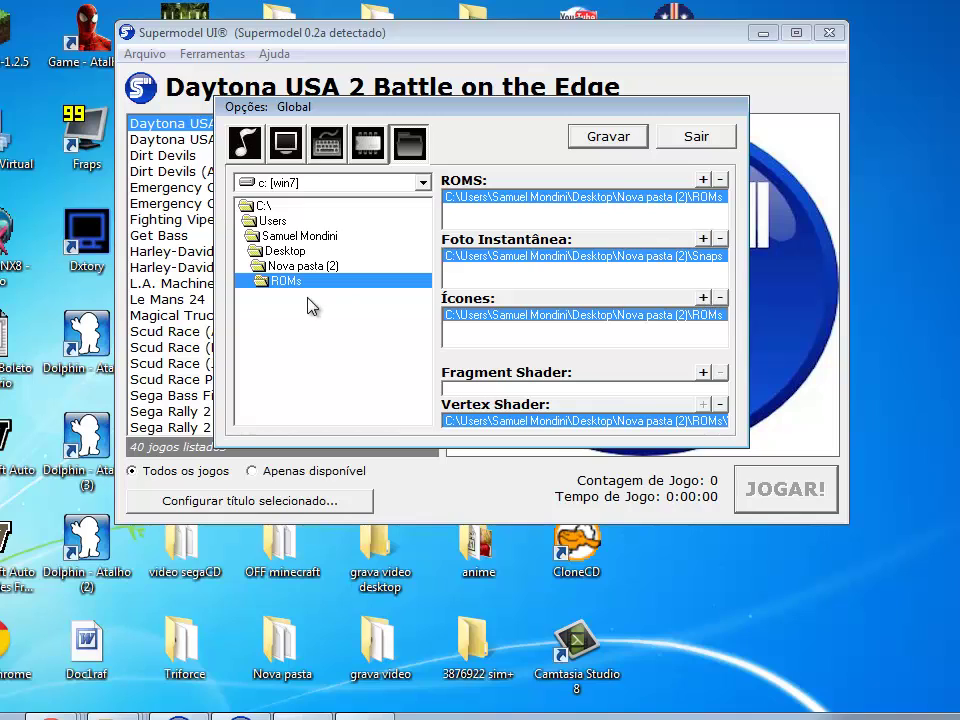
left_click(720, 298)
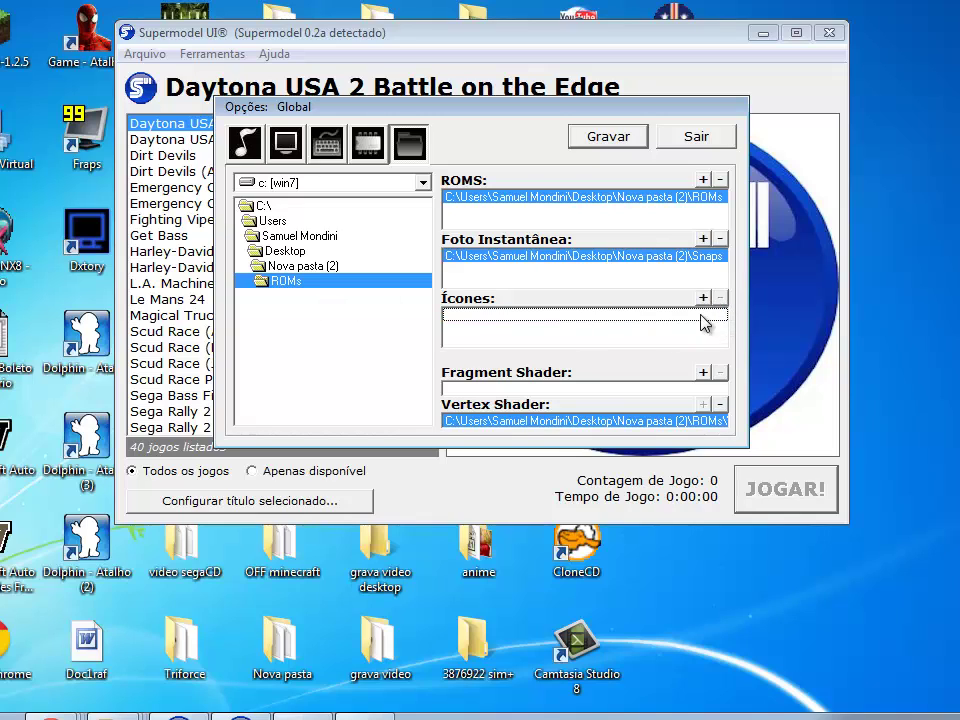
left_click(281, 267)
double_click(281, 267)
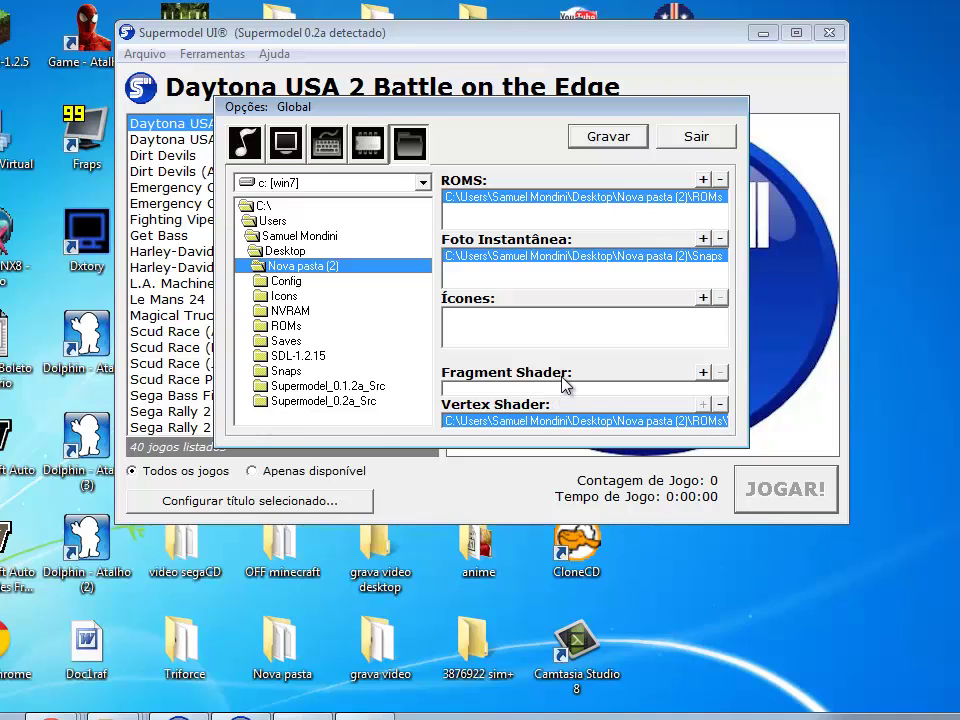
left_click(705, 375)
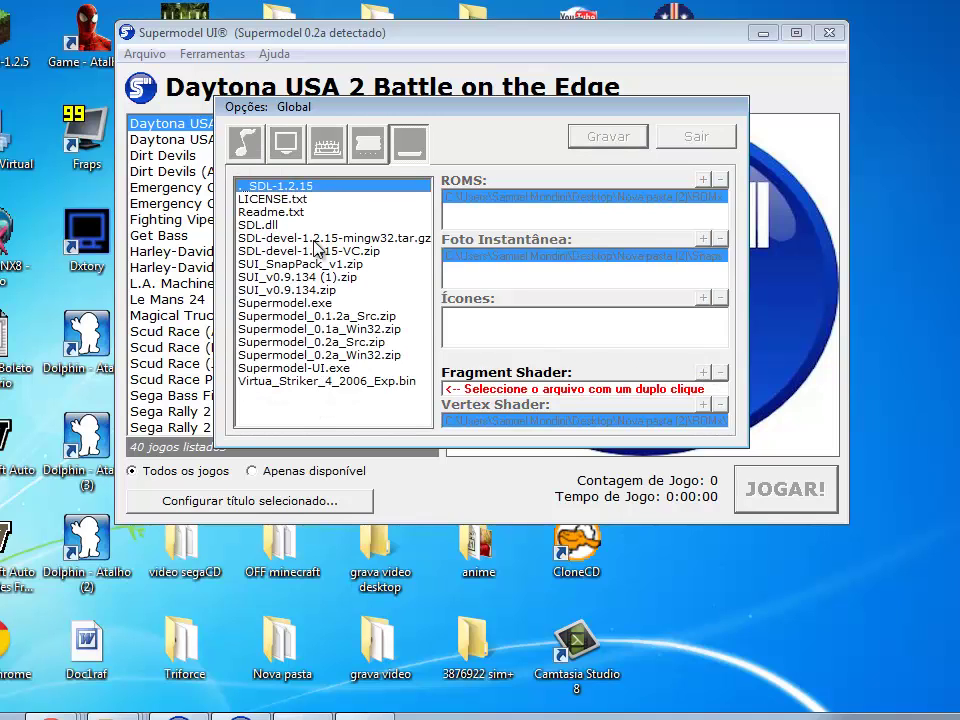
left_click(333, 382)
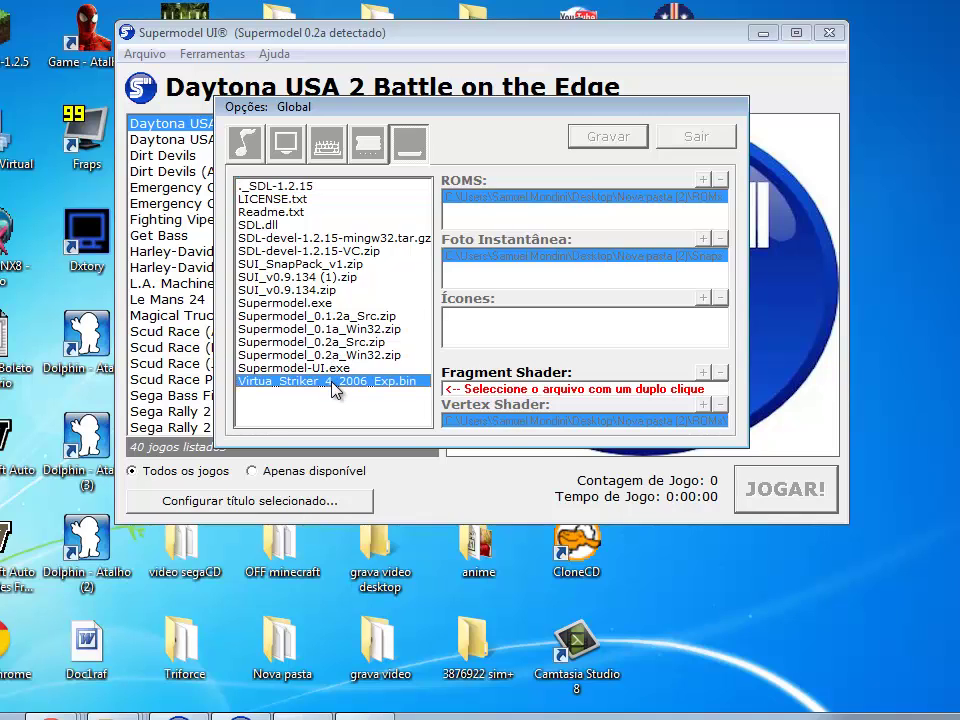
double_click(330, 382)
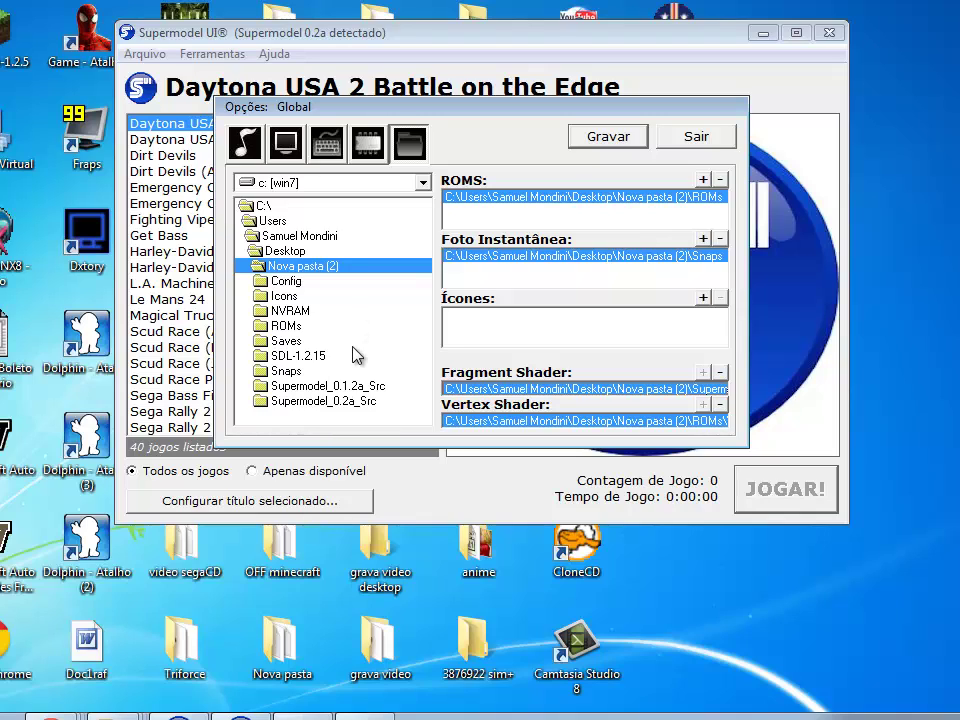
- Add the Nova pasta (2) folder as the Ícones path and save the global options
left_click(703, 297)
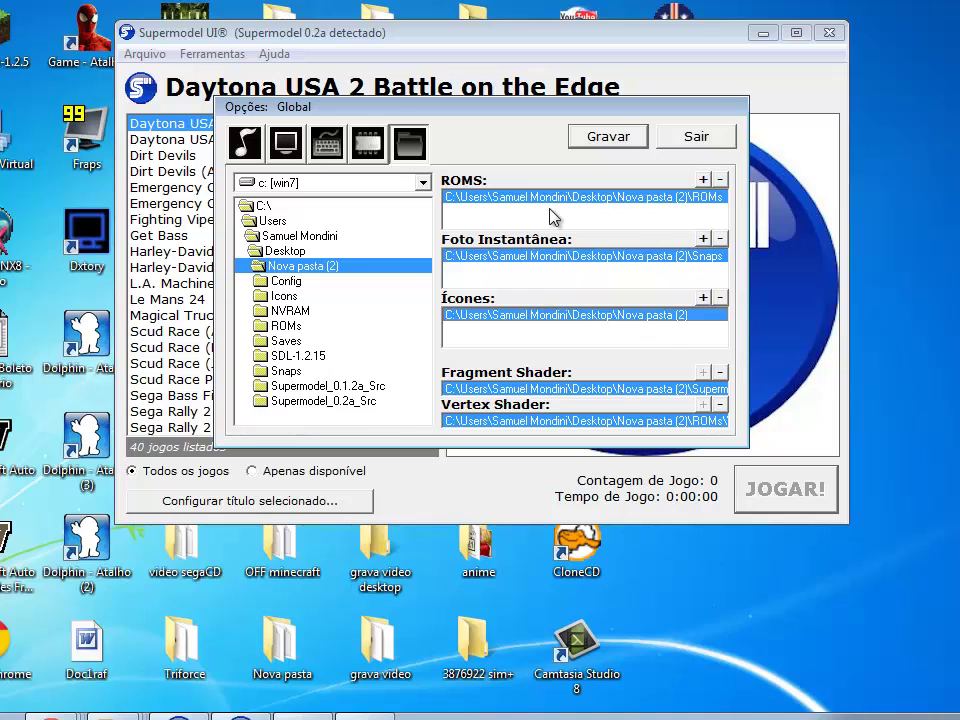
left_click(612, 139)
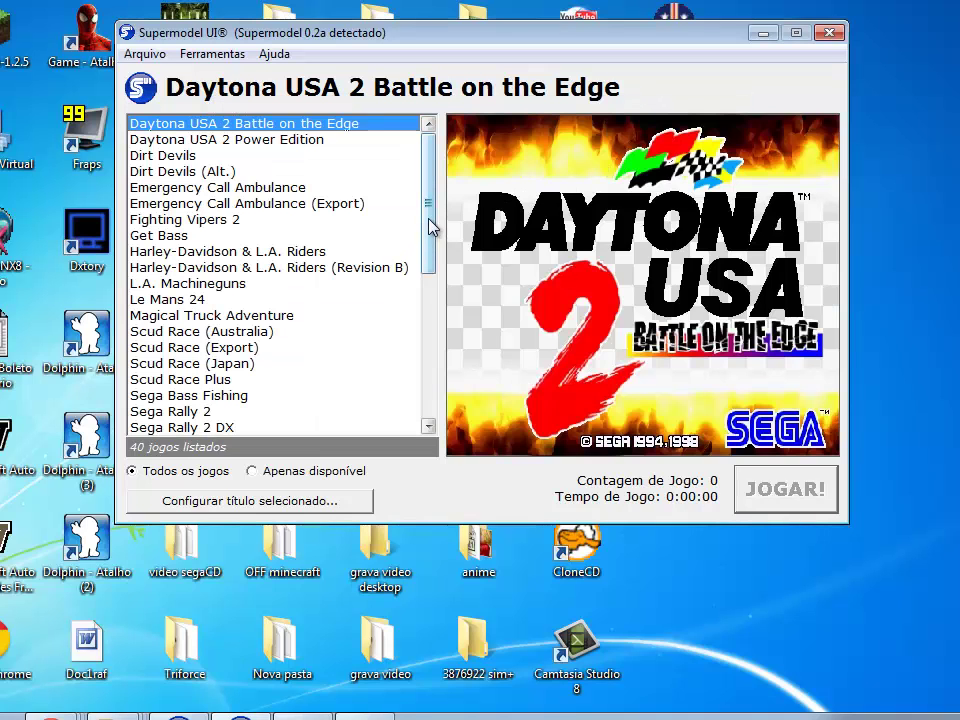
- Browse the game list's preview images from Daytona USA 2 Power Edition to Virtual On: Oratorio Tangram (Version 5.4g)
left_click(223, 141)
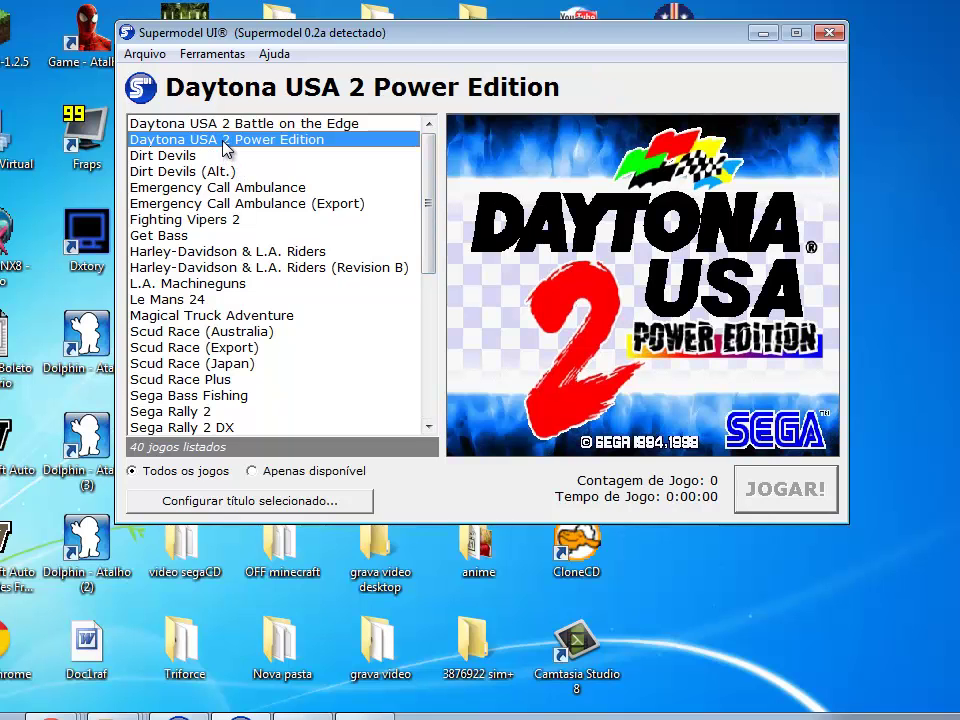
key("Down")
key("Down")
key("Down")
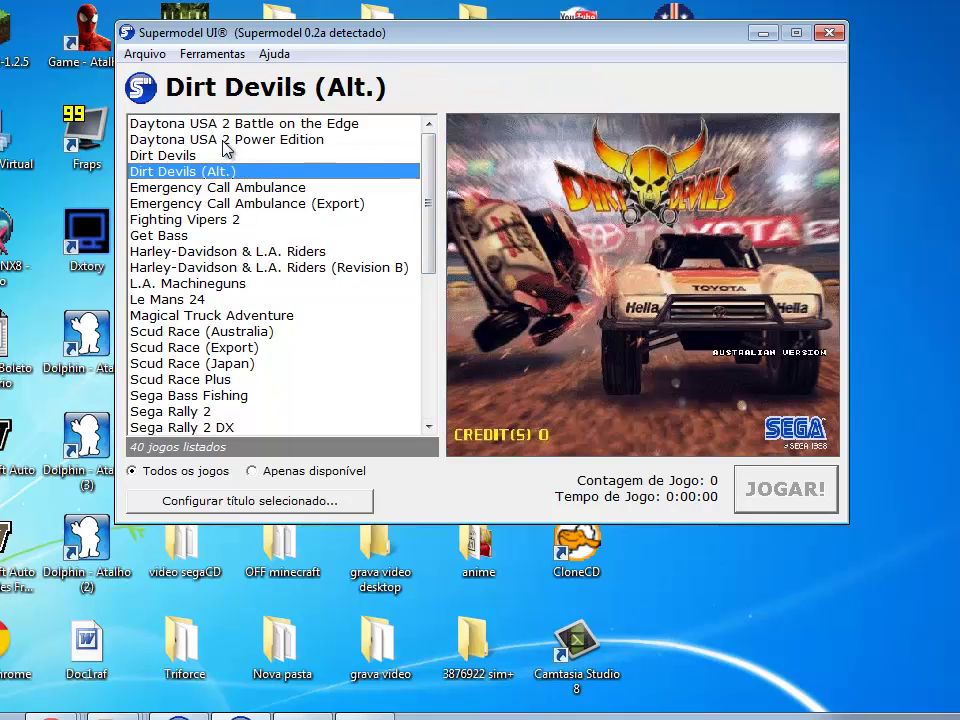
key("Down")
key("Down")
key("Down")
key("Down")
key("Down")
key("Down")
key("Down")
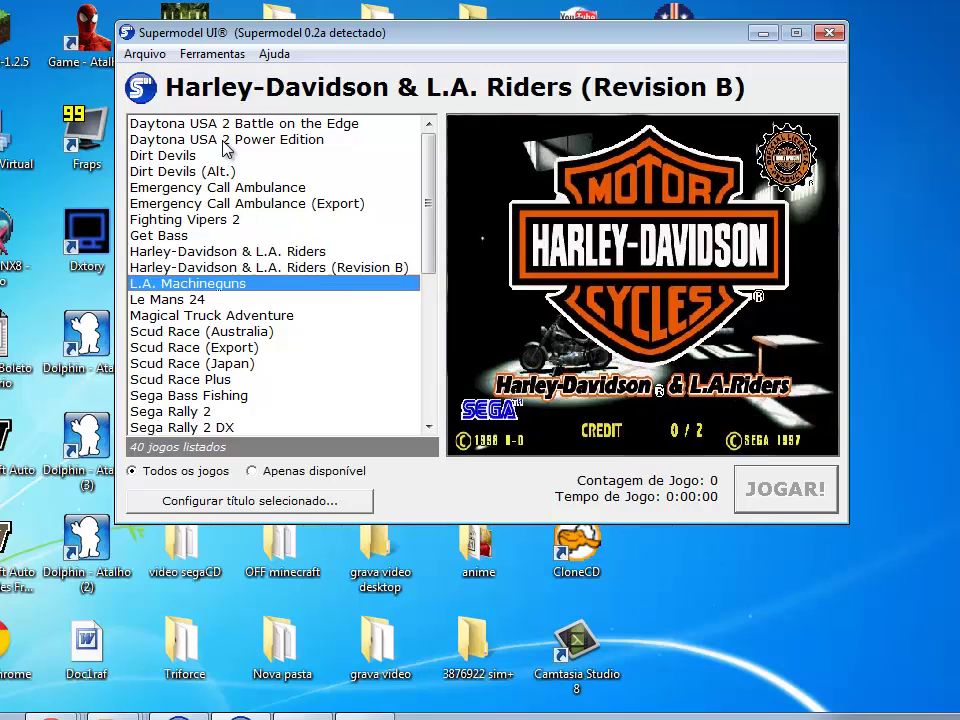
key("Down")
key("Down")
key("Down")
key("Down")
key("Down")
key("Down")
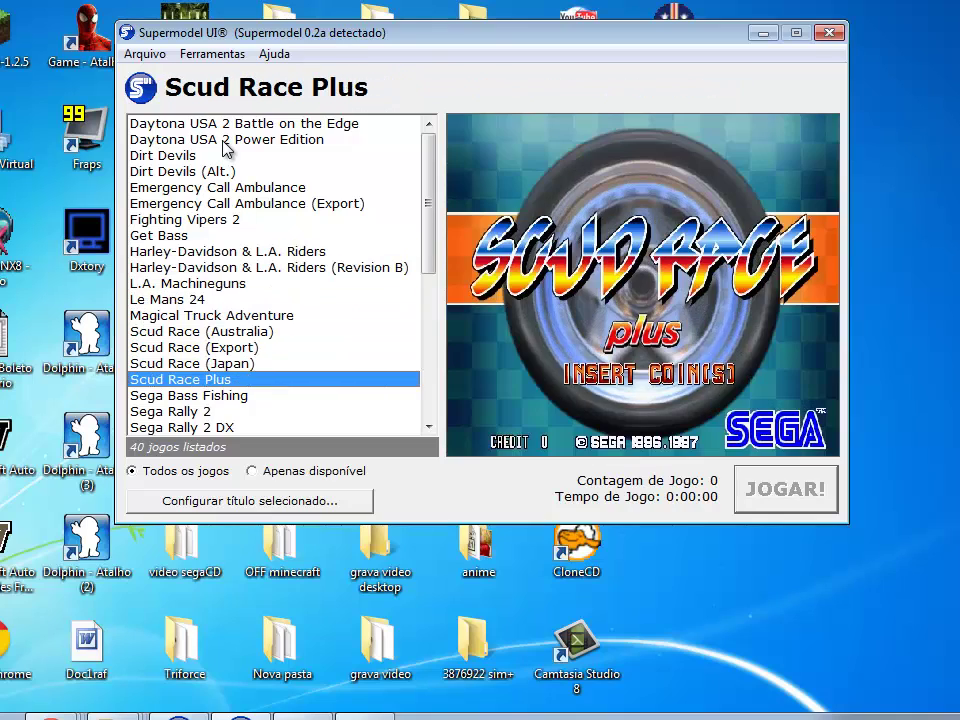
key("Down")
key("Down")
key("Down")
key("Down")
key("Down")
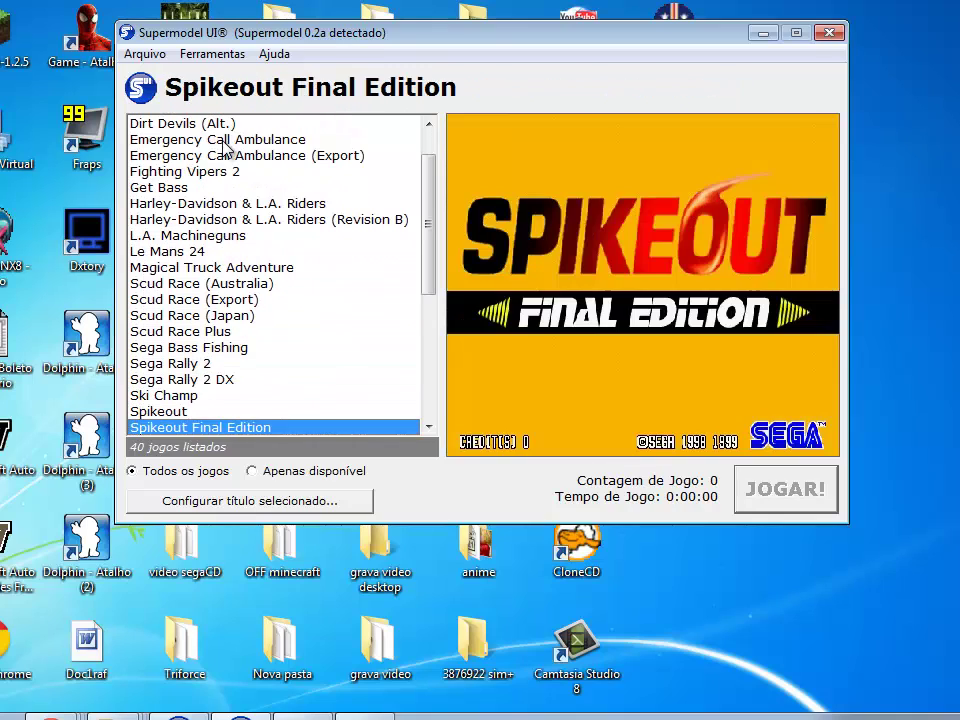
key("Down")
key("Down")
key("Down")
key("Down")
key("Down")
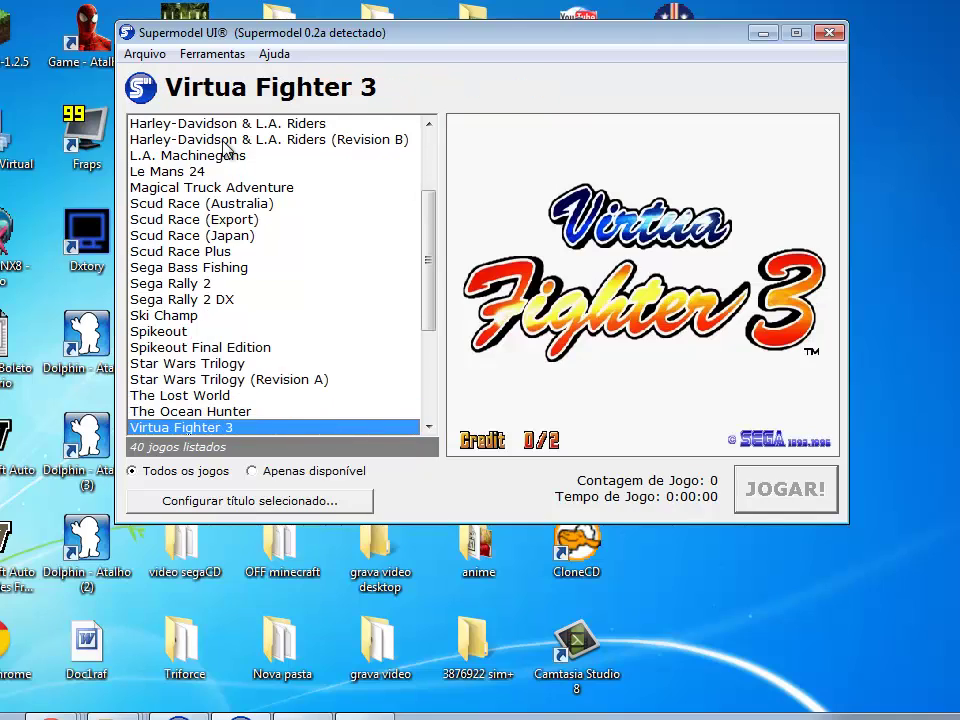
key("Down")
key("Down")
key("Down")
key("Down")
key("Down")
key("Down")
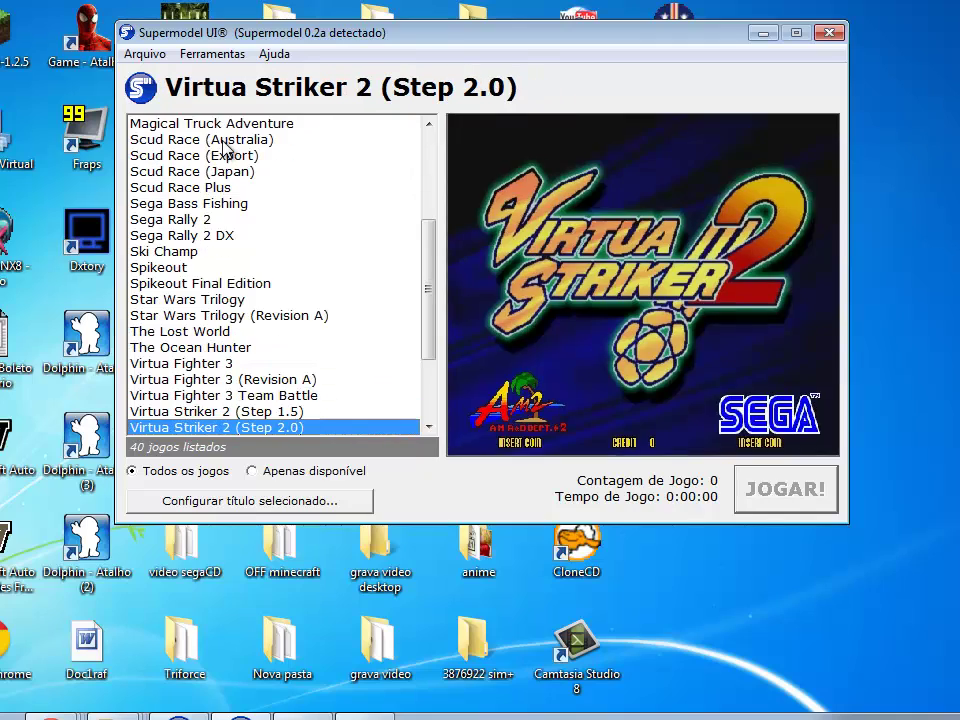
key("Down")
key("Down")
key("Down")
key("Down")
key("Down")
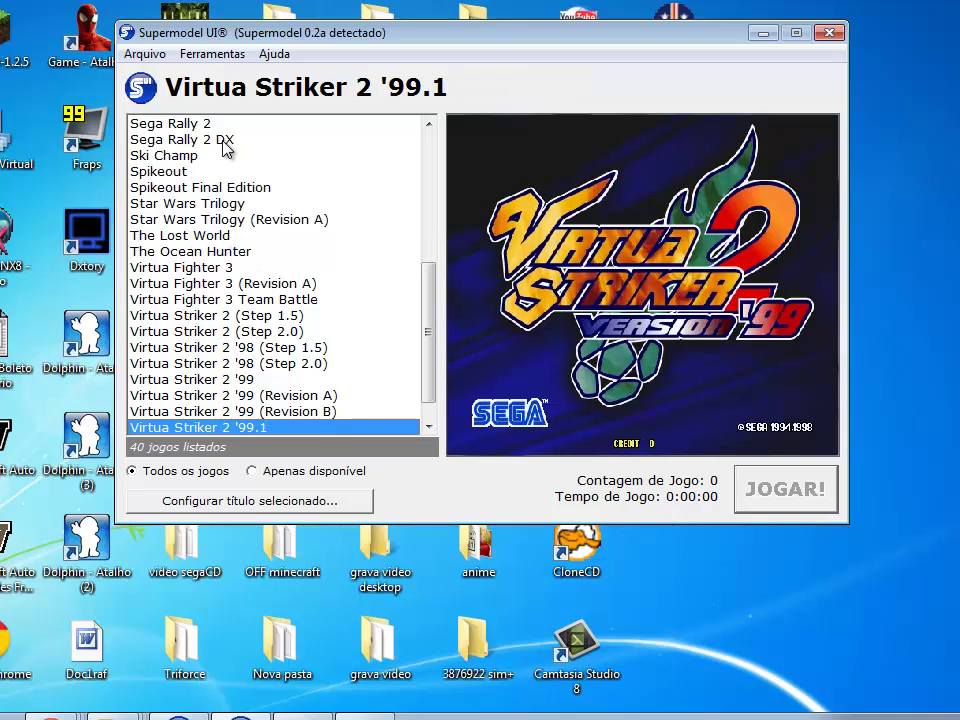
key("Up")
key("Up")
key("Up")
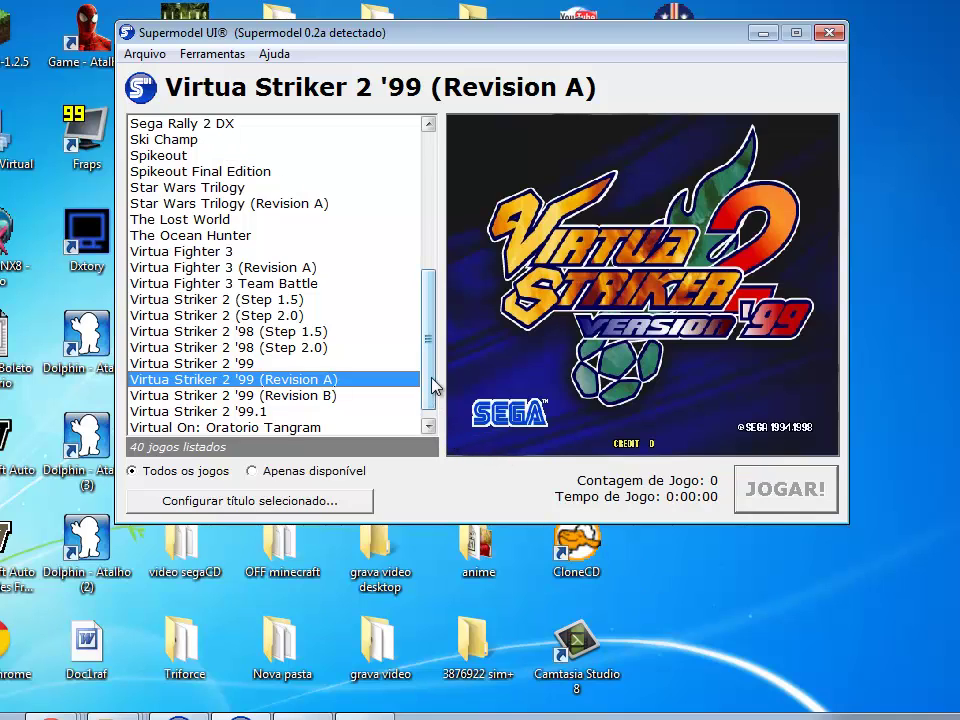
left_click(428, 426)
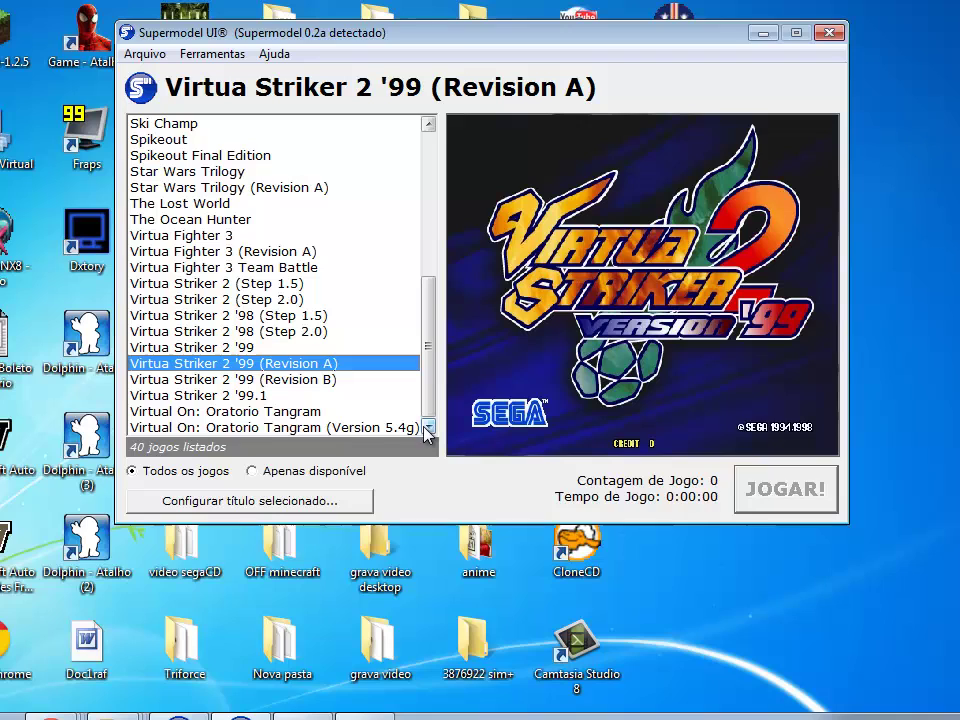
left_click(234, 426)
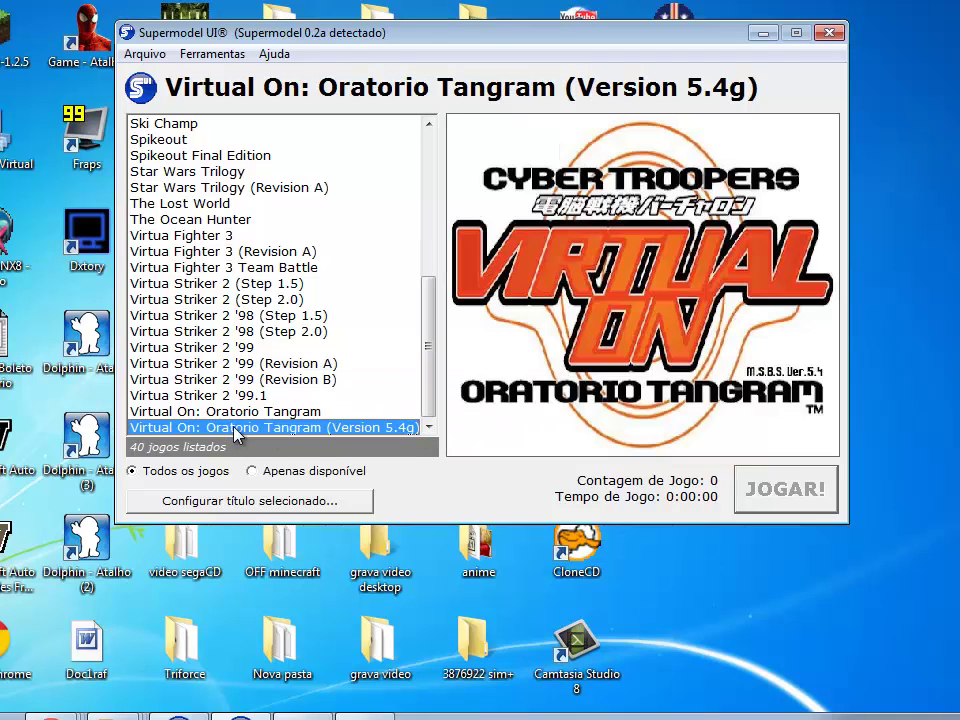
- Try to launch the game Virtua Striker 2 '99.1
left_click(229, 395)
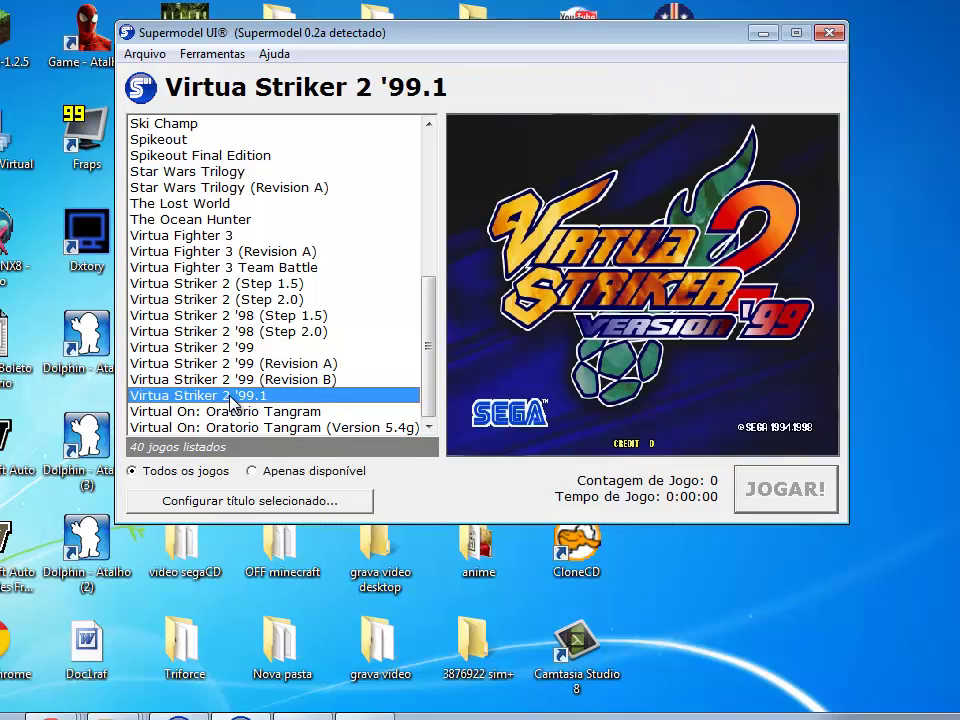
double_click(232, 396)
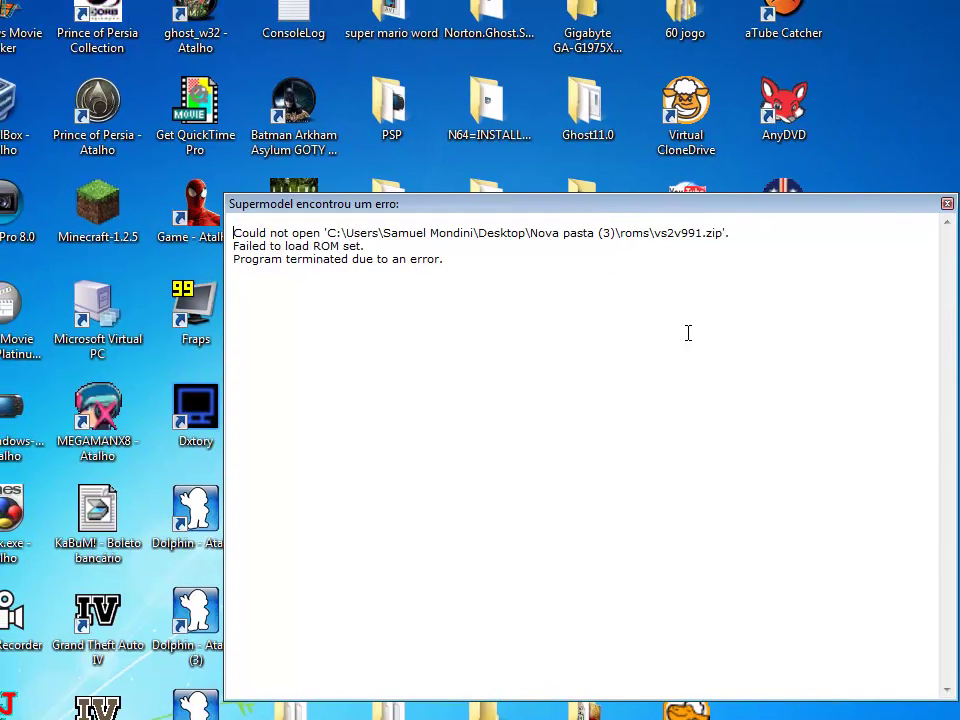
key("Return")
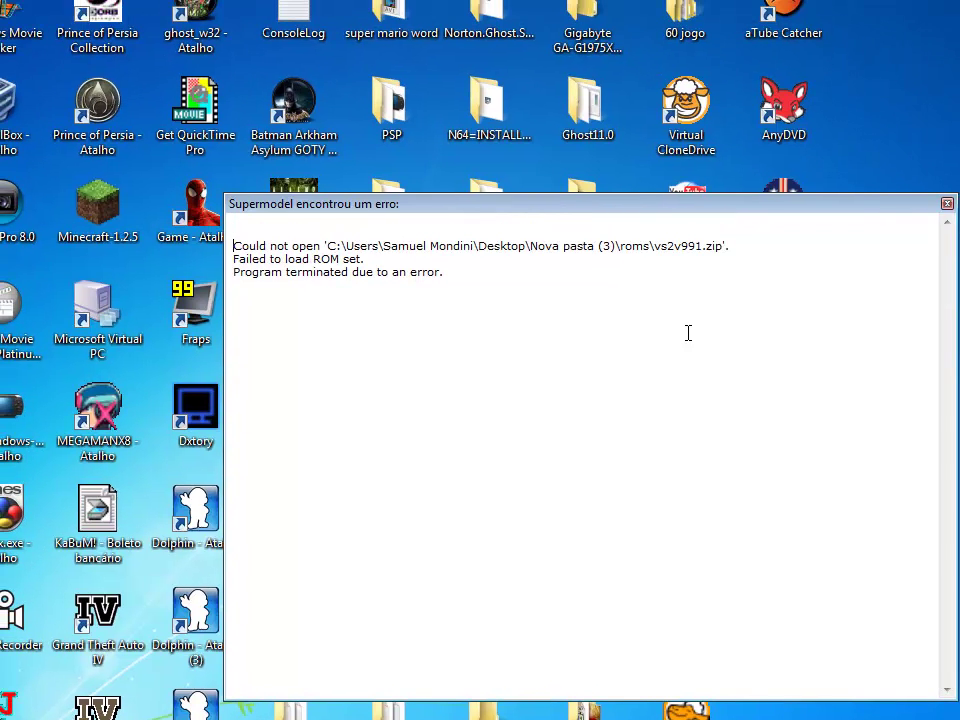
- Close the error report, preview the Virtua Striker 2 '99 revisions and try to launch Virtua Striker 2 (Step 1.5)
key("alt+F4")
key("Up")
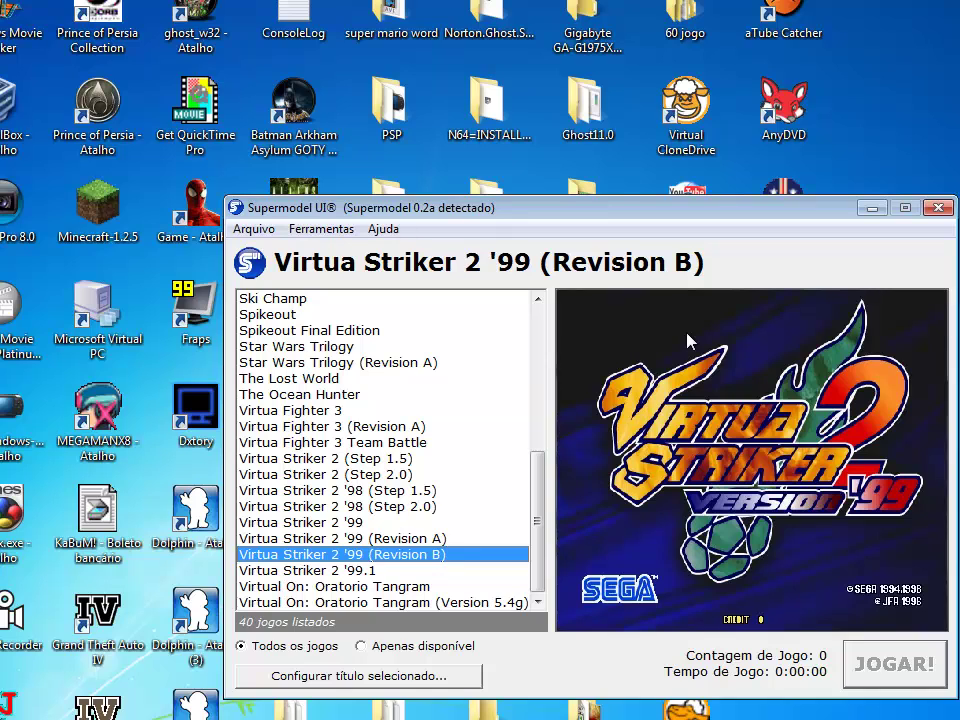
left_click(408, 541)
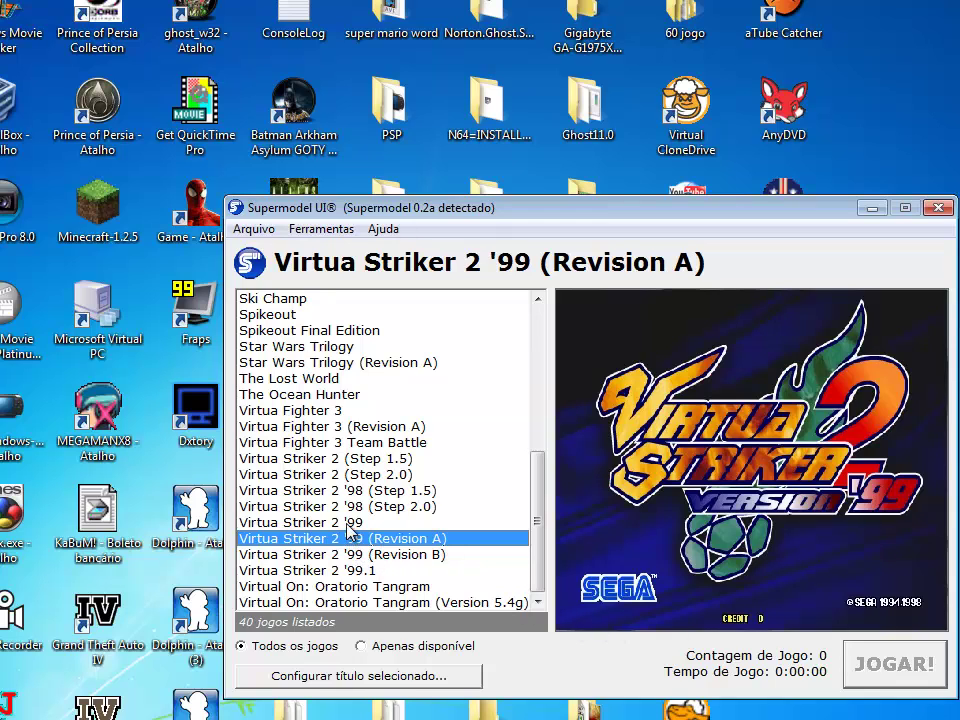
double_click(324, 462)
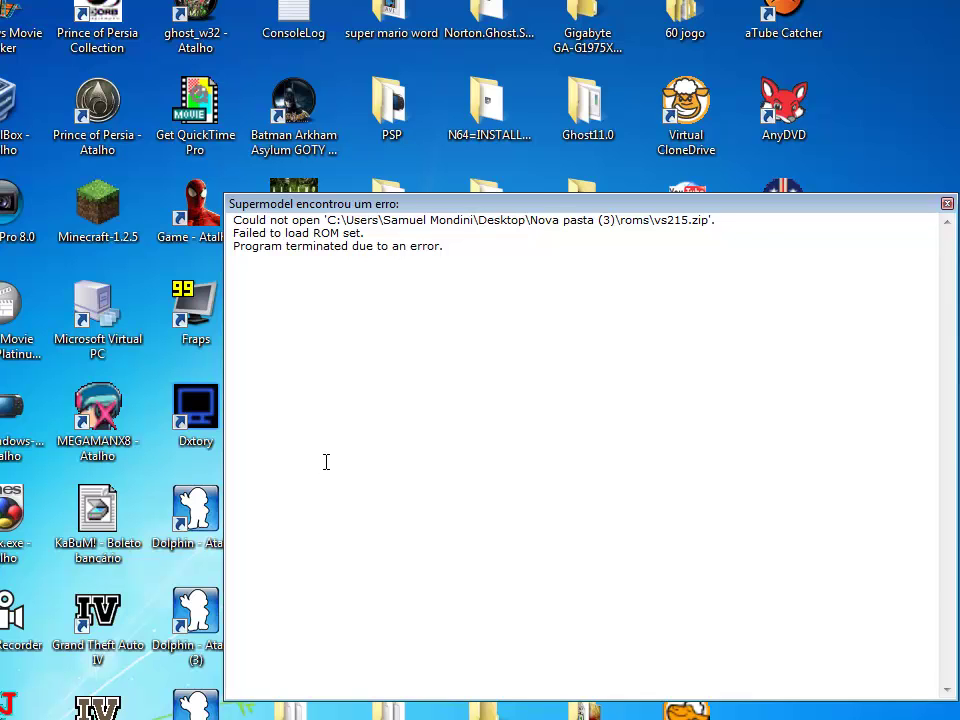
key("Escape")
- Try to launch Virtua Striker 2 (Step 2.0), '98 (Step 1.5), '98 (Step 2.0) and '99, closing each failed launch
double_click(336, 475)
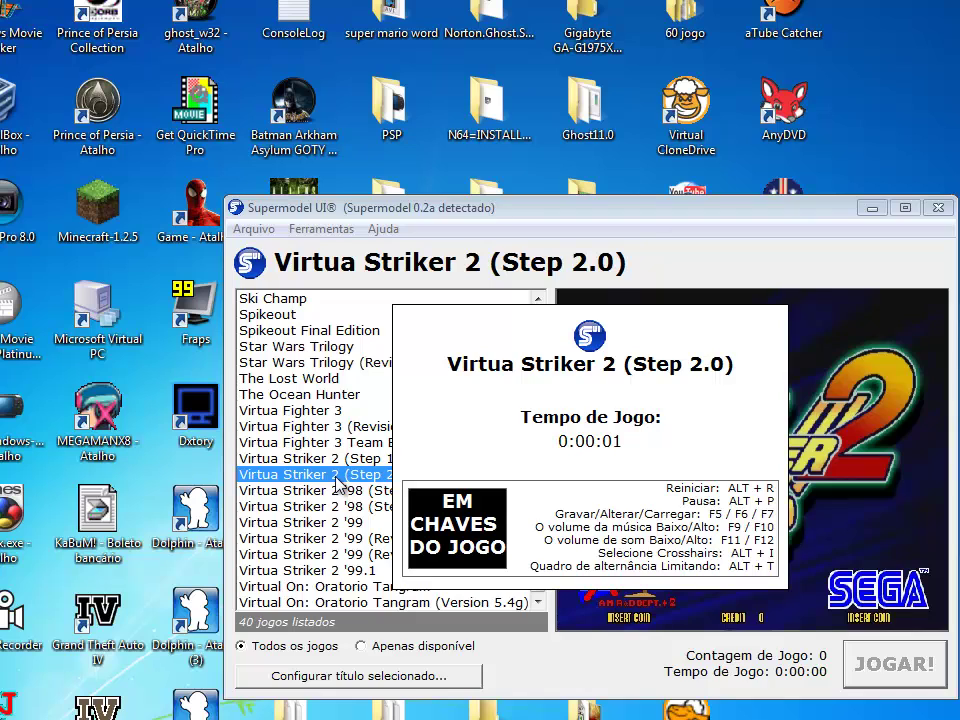
key("Escape")
double_click(341, 492)
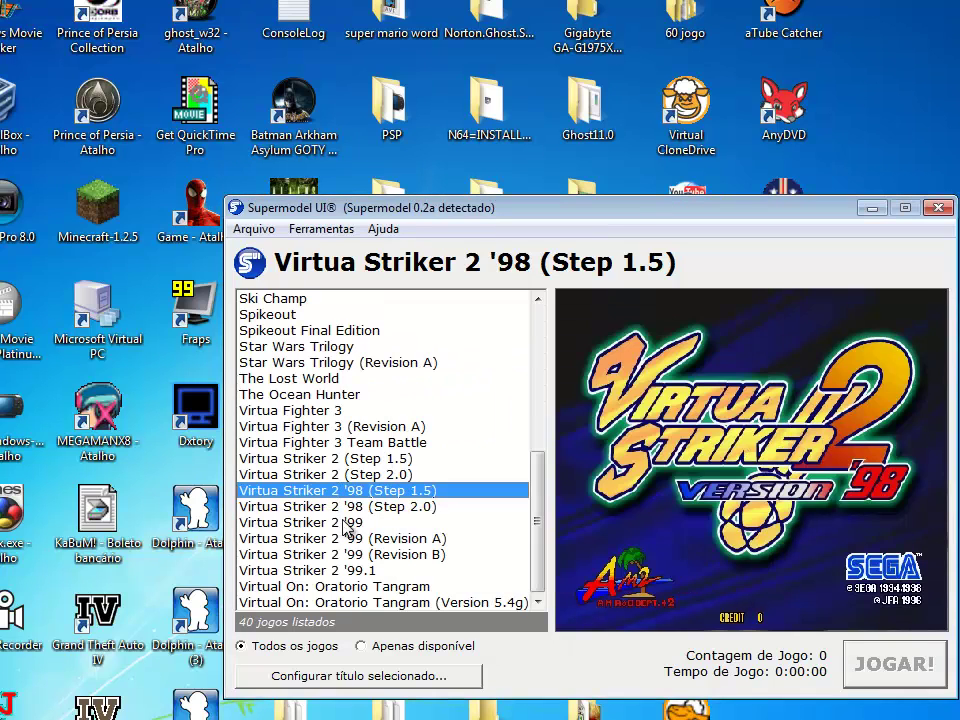
double_click(354, 512)
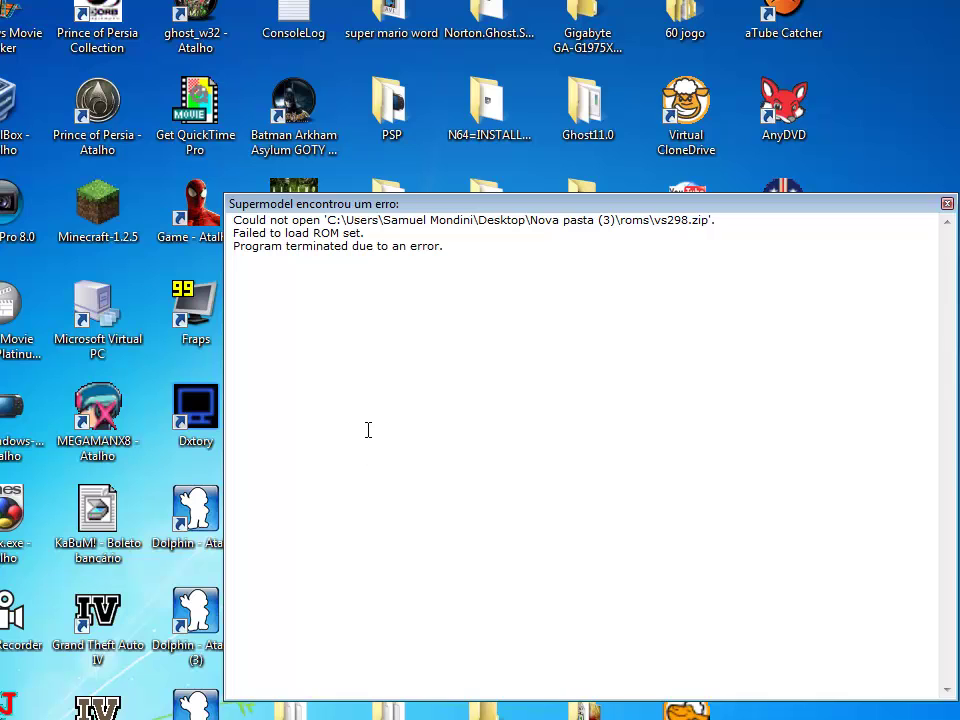
key("Escape")
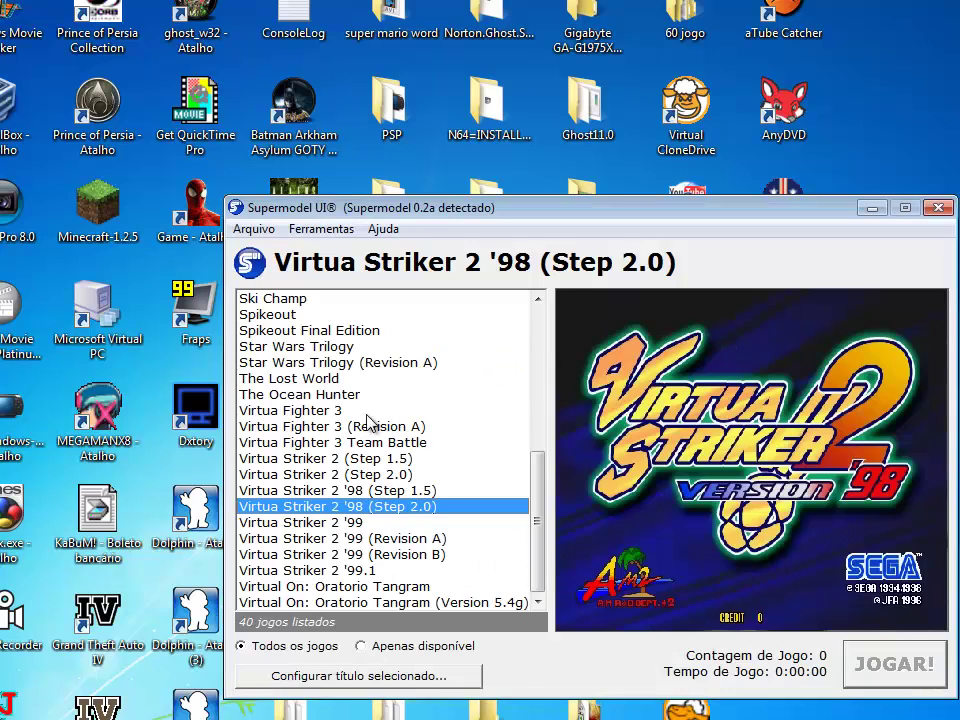
double_click(362, 524)
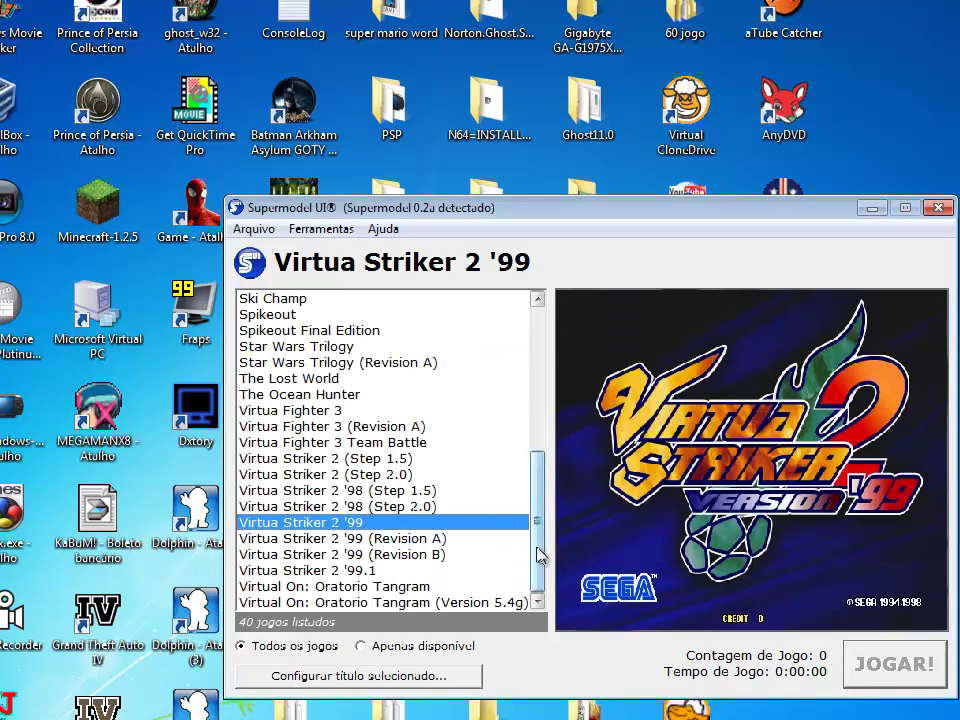
- Browse the preview images from Virtua Striker 2 '99 down to Virtual On: Oratorio Tangram (Version 5.4g)
mouse_move(538, 556)
left_mouse_down()
mouse_move(540, 439)
mouse_move(535, 575)
left_mouse_up()
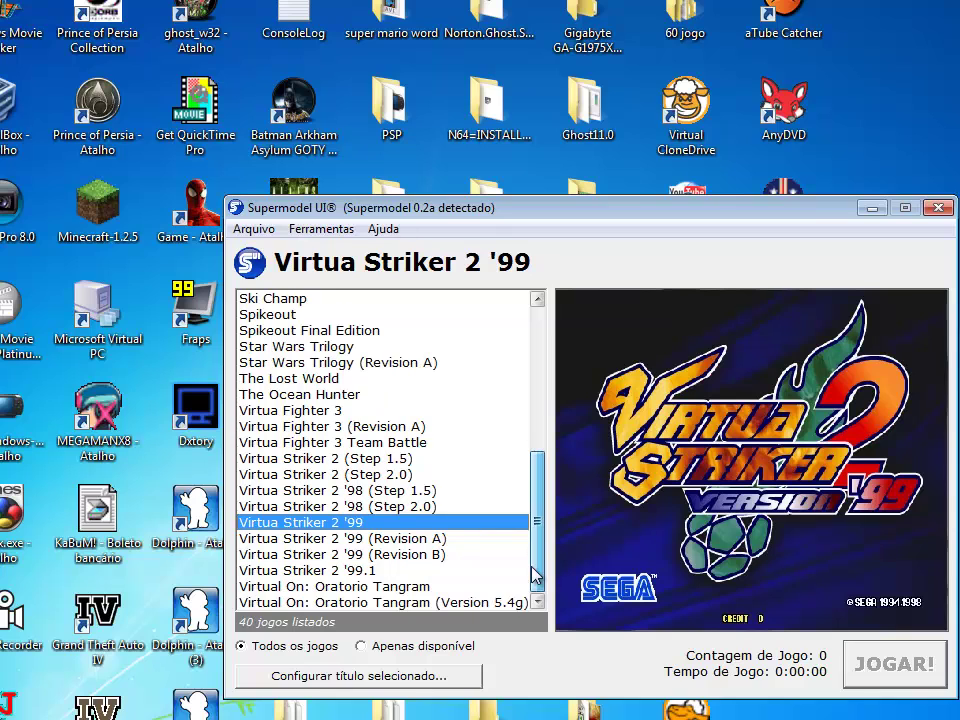
key("Down")
key("Down")
key("Down")
key("Down")
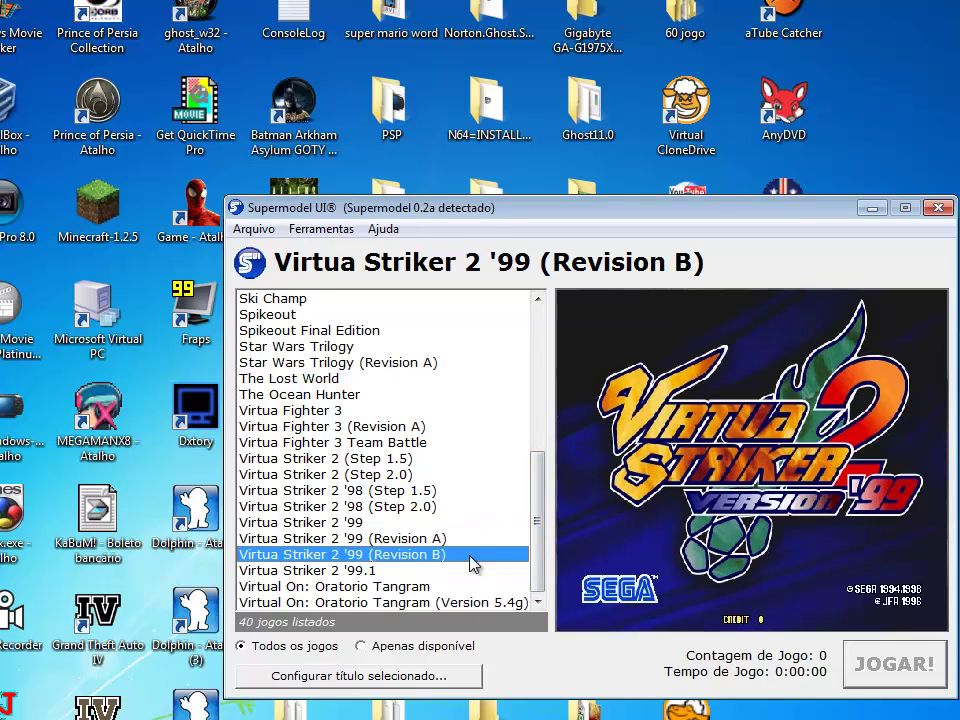
key("Up")
key("Up")
key("Down")
key("Down")
key("Down")
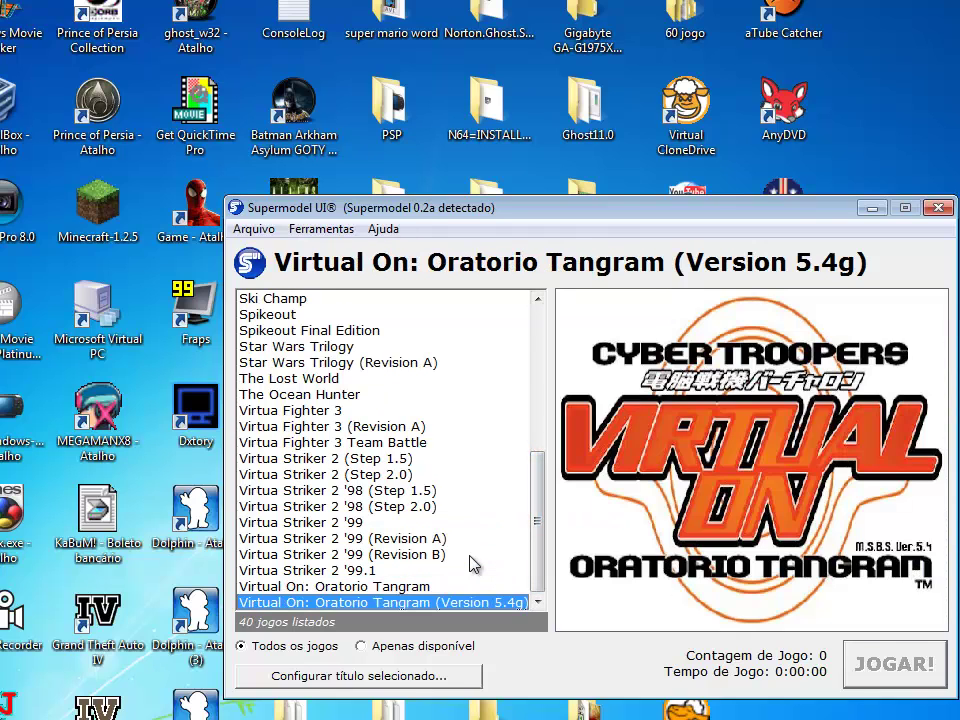
- Browse the preview images back up the game list to Star Wars Trilogy
key("Up")
key("Up")
key("Up")
key("Up")
key("Up")
key("Up")
key("Up")
key("Up")
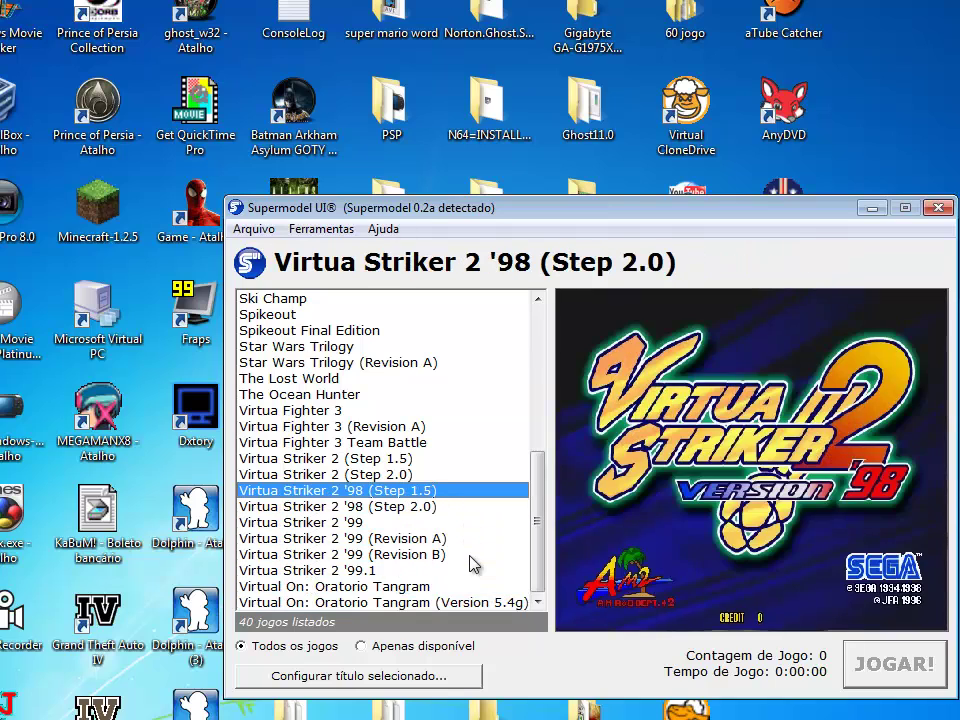
key("Up")
key("Up")
key("Up")
key("Up")
key("Up")
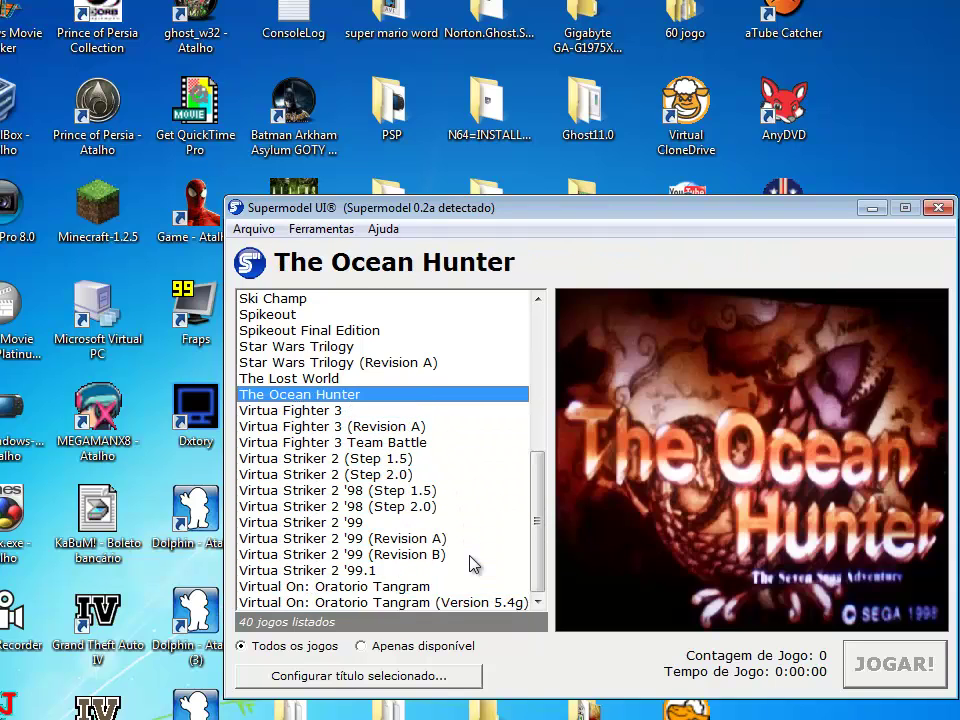
key("Up")
key("Up")
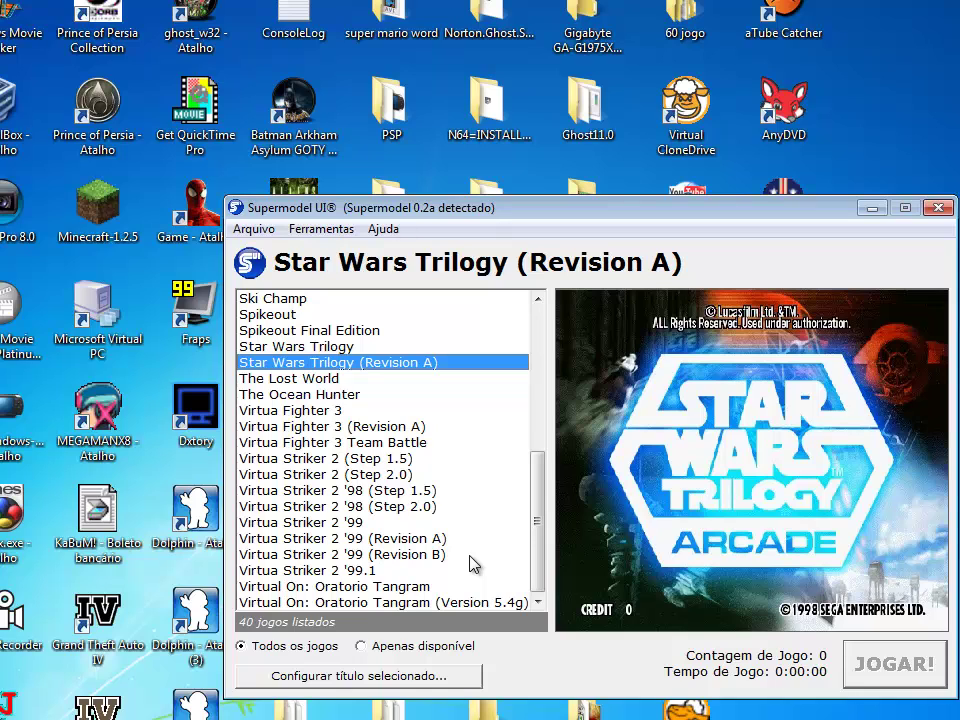
key("Up")
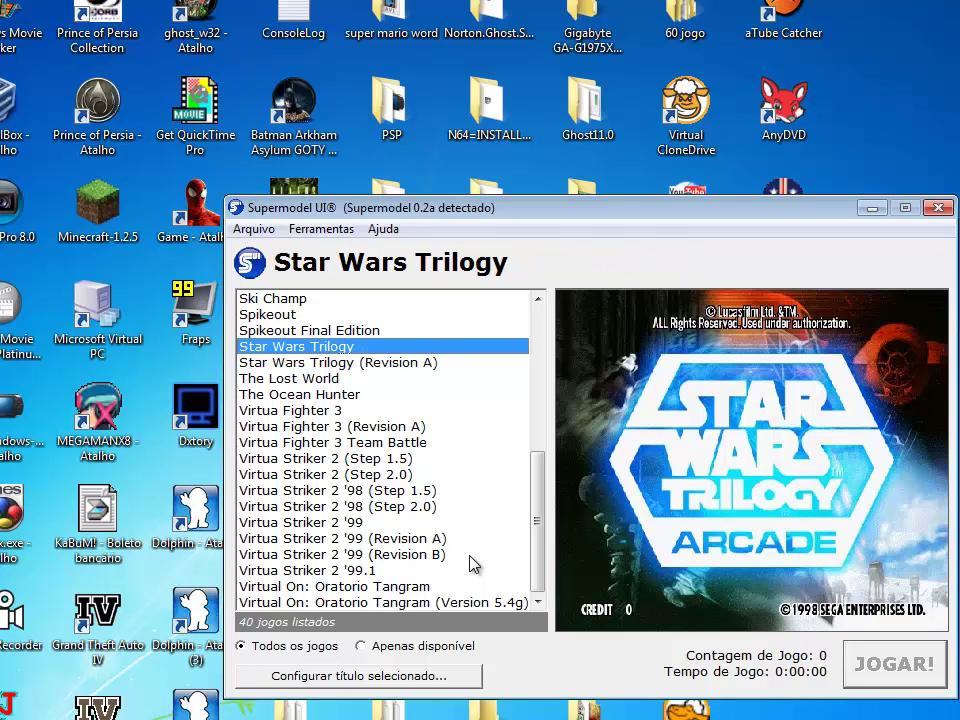
- Compare the preview images of the games listed around Star Wars Trilogy and its Revision A
key("Up")
key("Down")
key("Down")
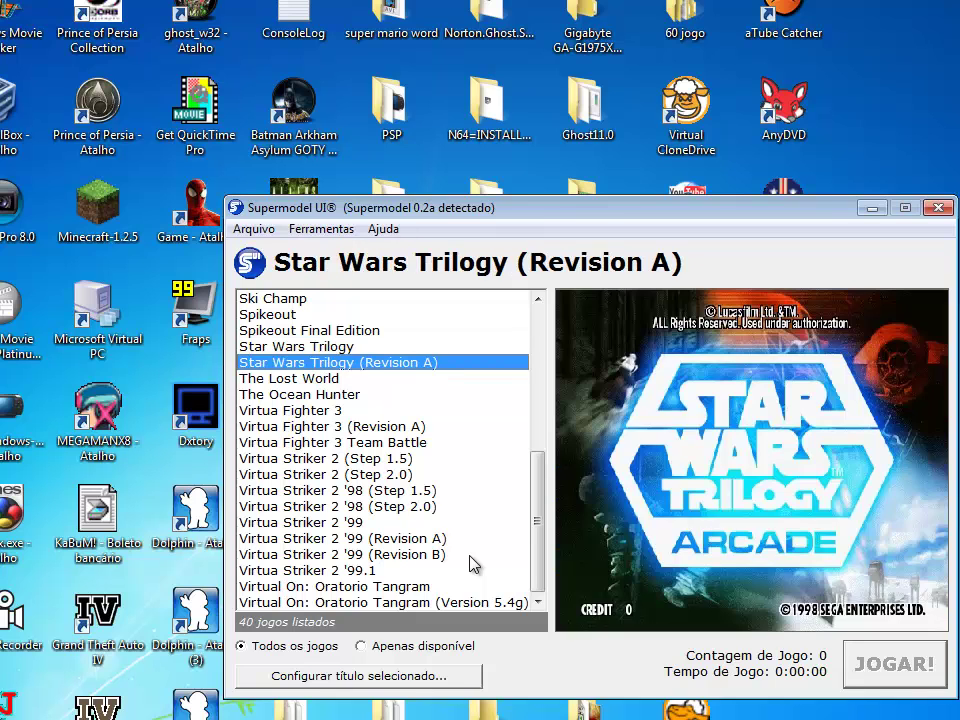
key("Up")
key("Up")
key("Up")
key("Up")
key("Up")
key("Down")
key("Down")
key("Down")
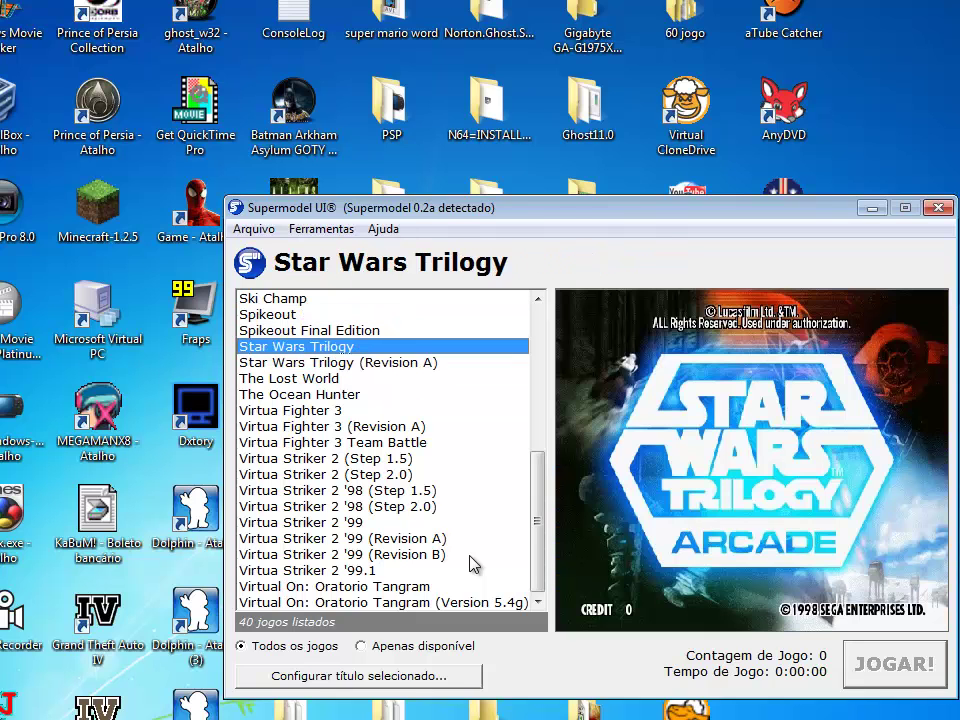
key("Down")
- Browse the remaining preview images up to Daytona USA 2 Battle on the Edge at the start of the list
key("Up")
key("Up")
key("Up")
key("Up")
key("Up")
key("Up")
key("Up")
key("Up")
key("Up")
key("Up")
key("Up")
key("Up")
key("Up")
key("Up")
key("Up")
key("Up")
key("Up")
key("Up")
key("Up")
key("Up")
key("Up")
key("Up")
key("Up")
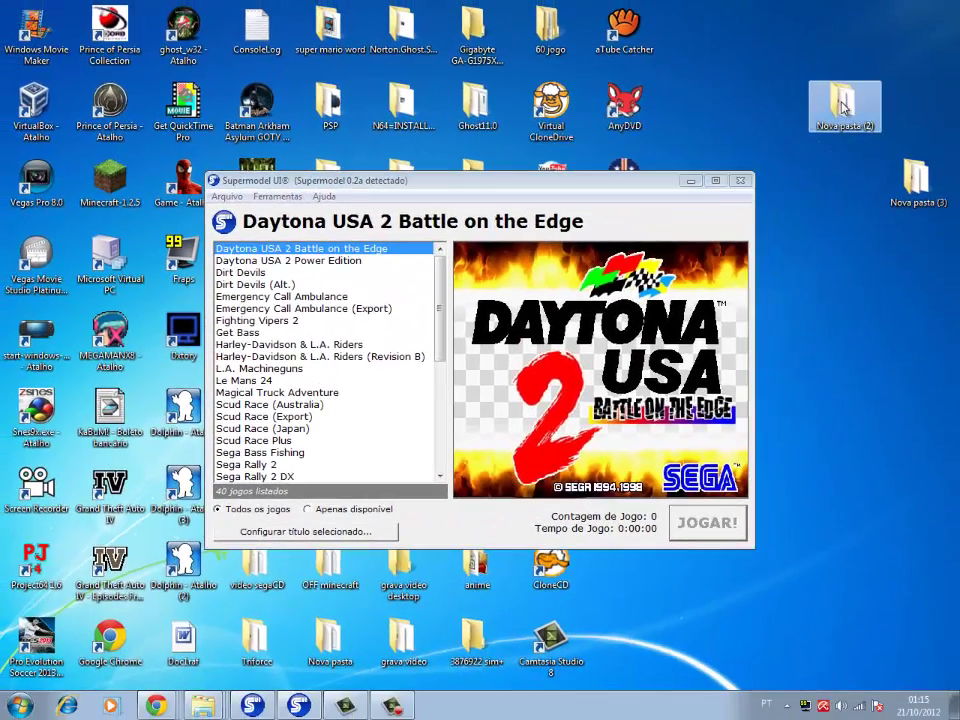
- Open the desktop folder Nova pasta (2) in a maximized window and view the contents of its ROMs folder
double_click(843, 107)
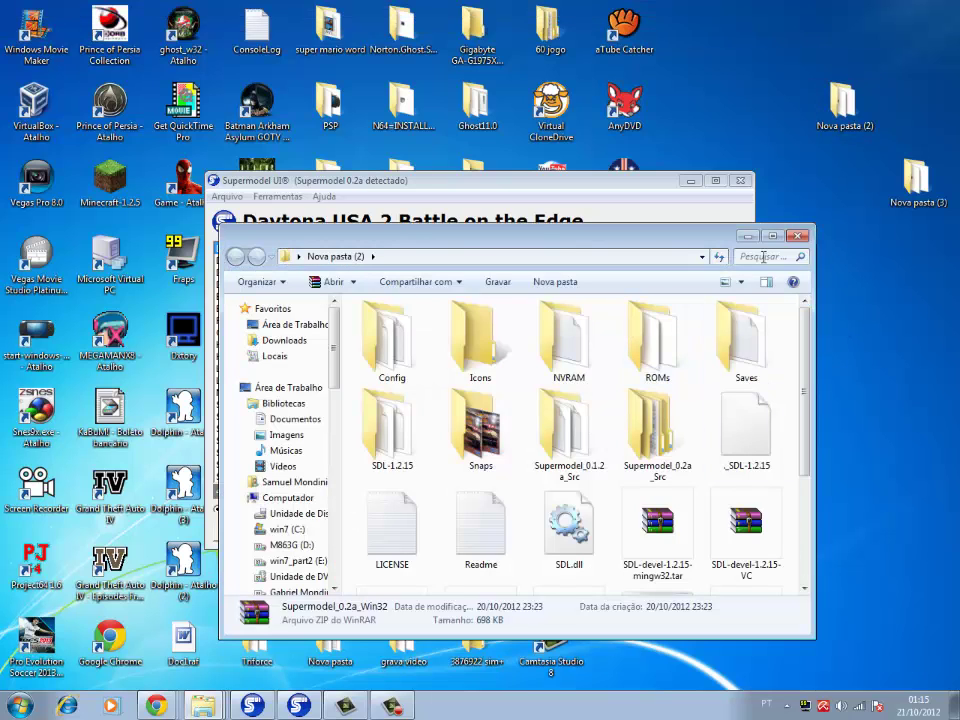
left_click(772, 237)
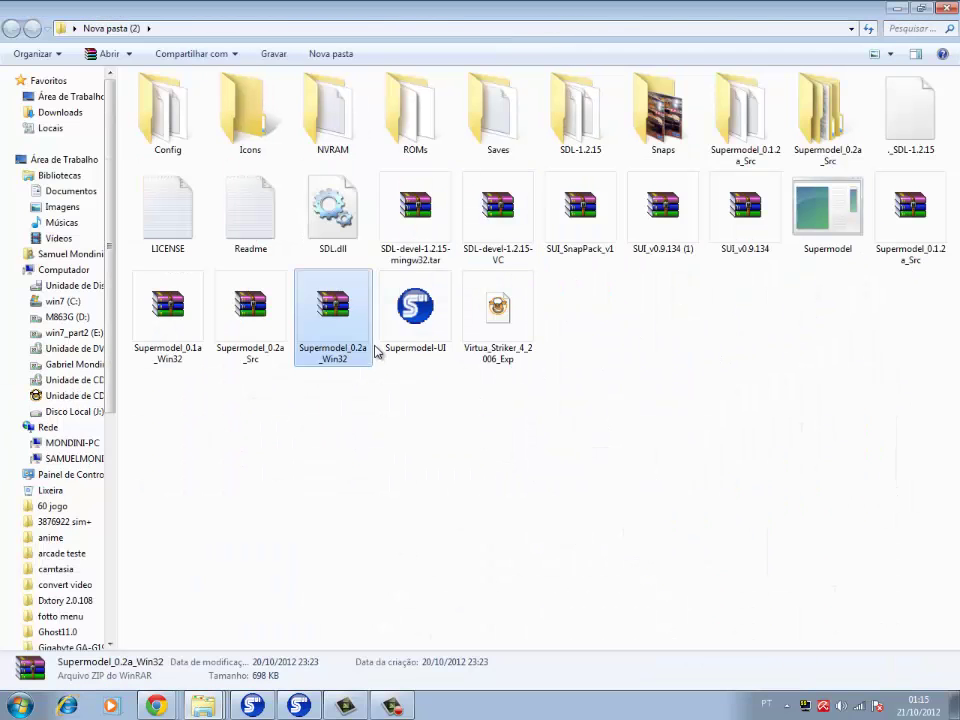
double_click(418, 135)
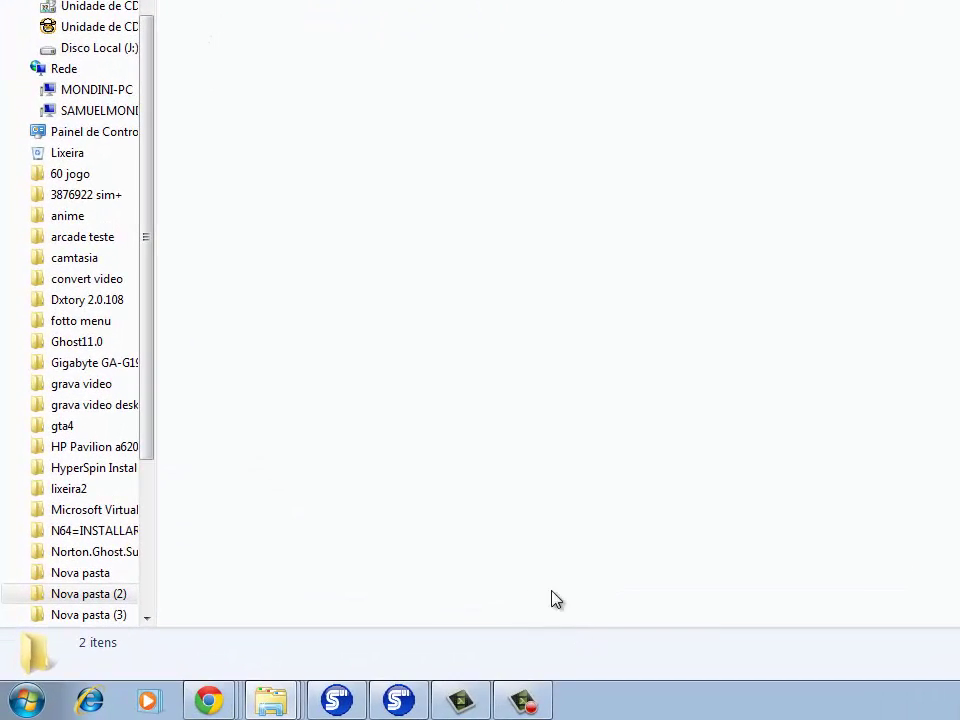
- Switch to the Chrome window with the Lost World: Jurassic Park arcade tutorial on YouTube and mute the video
mouse_move(229, 690)
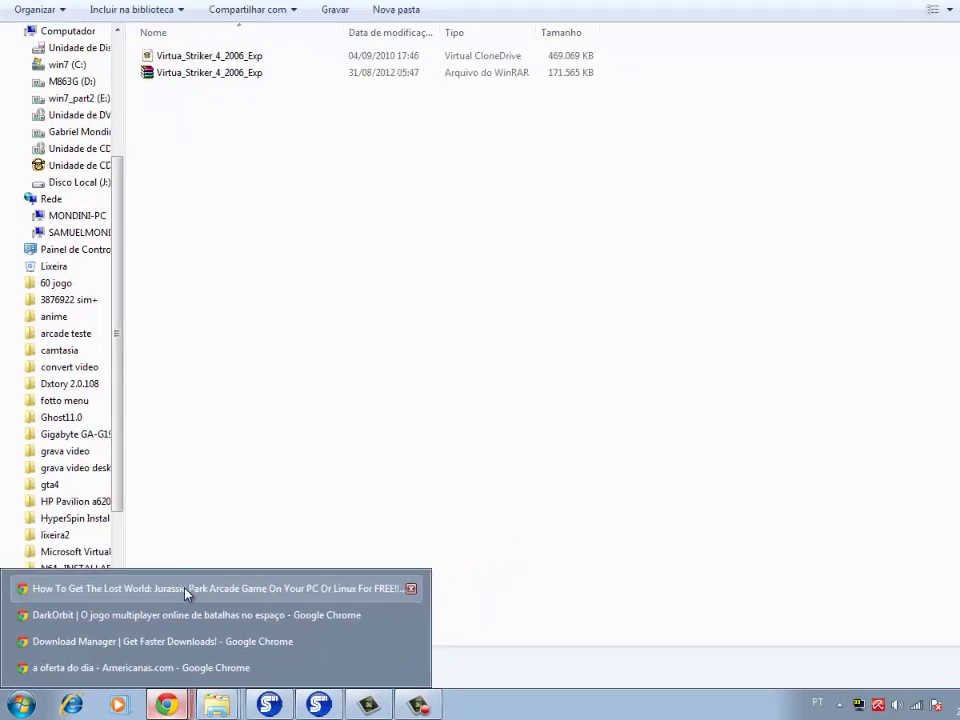
left_click(185, 590)
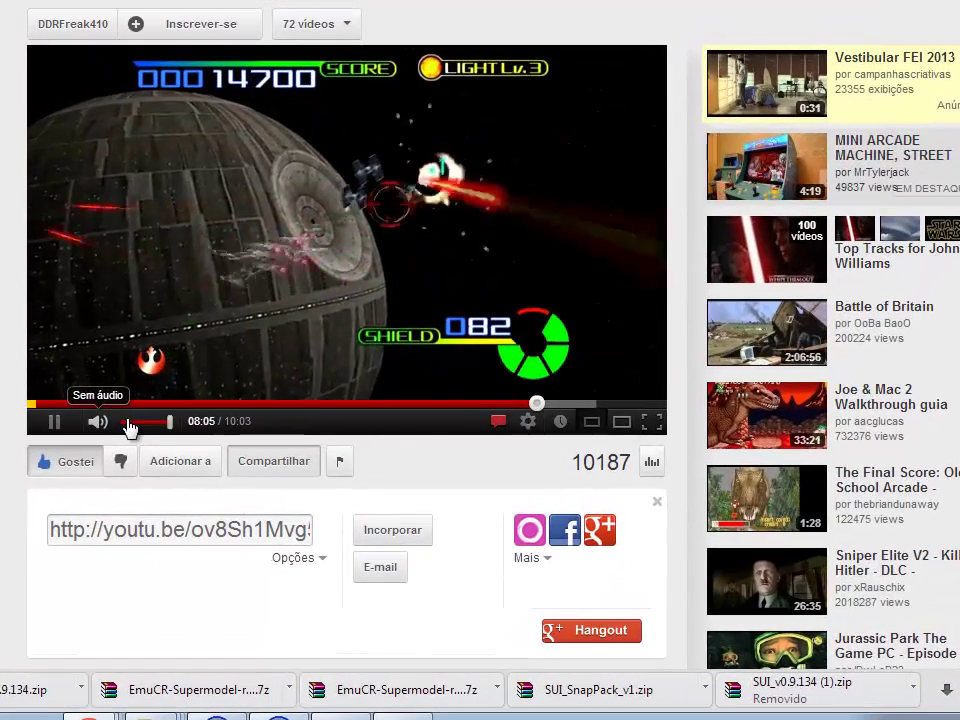
left_click(127, 422)
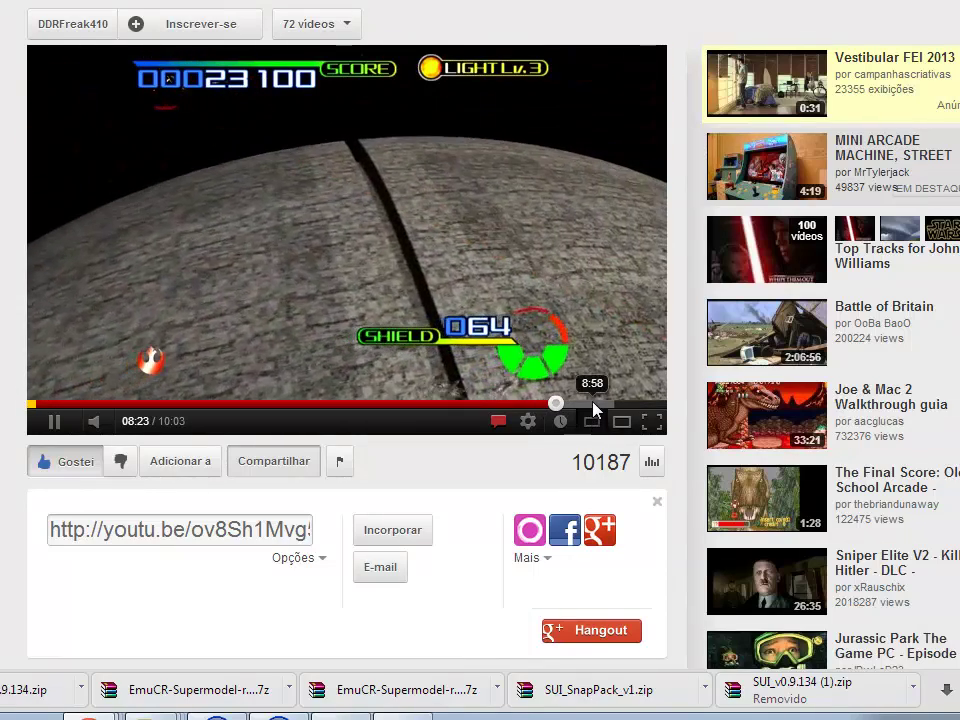
- Skim the tutorial video by jumping to about 8:58, back near the beginning, and on to about 1:24 and 2:00
left_click(594, 405)
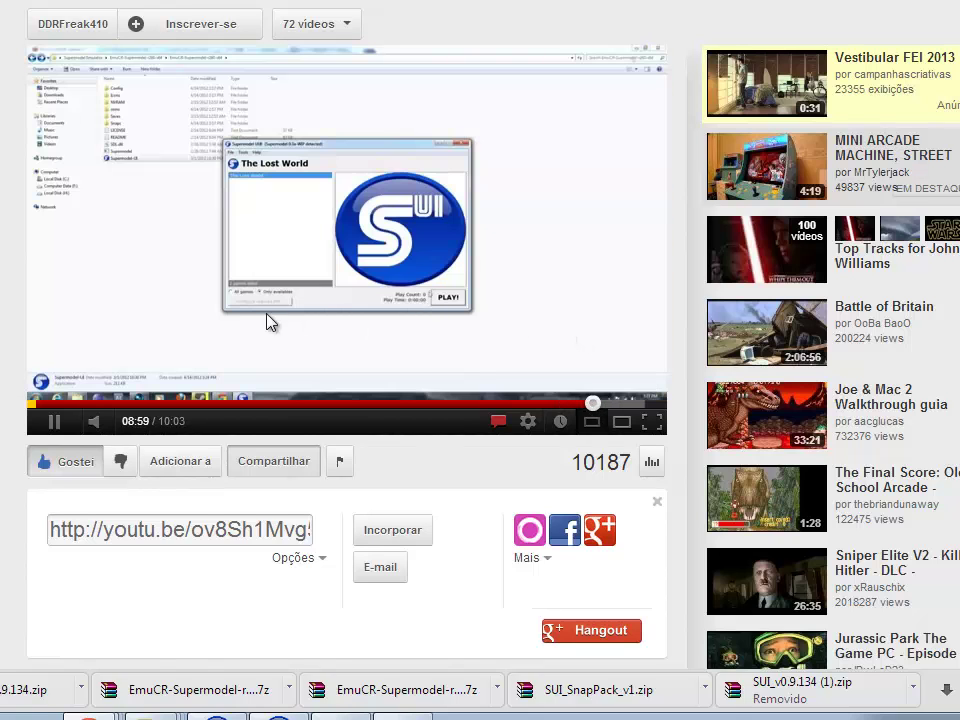
left_click(64, 405)
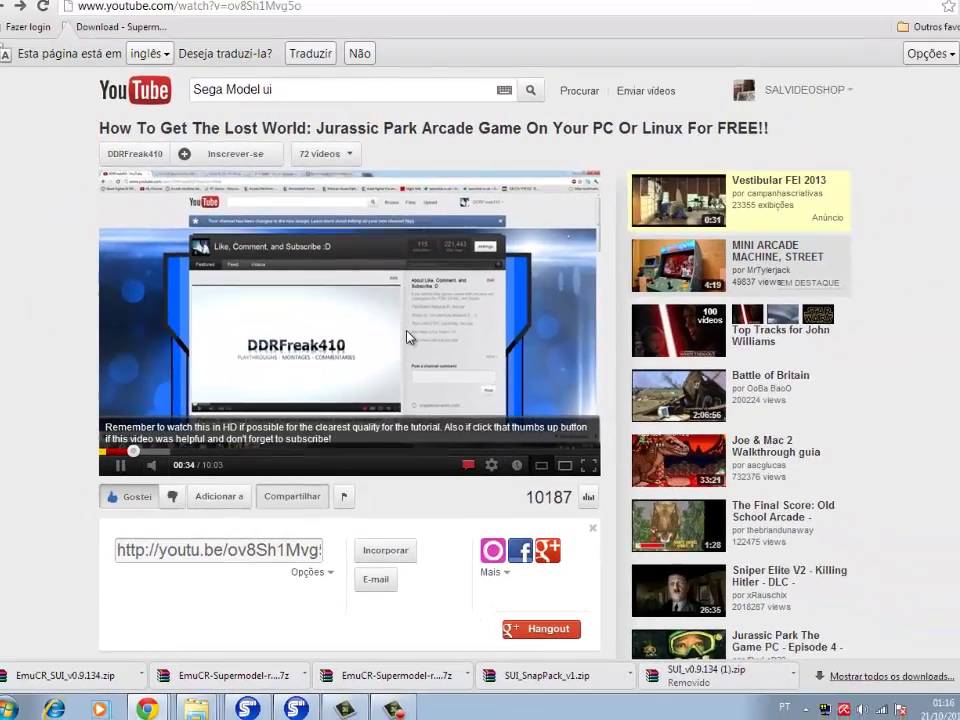
scroll(420, 260, "down", 3)
scroll(405, 349, "up", 3)
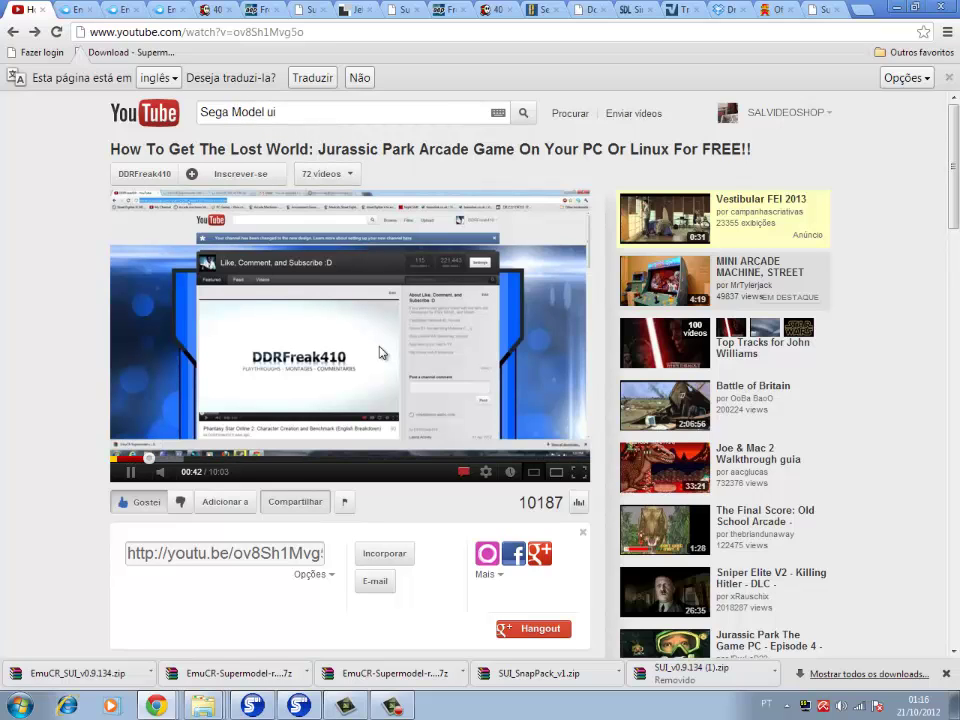
scroll(380, 351, "down", 2)
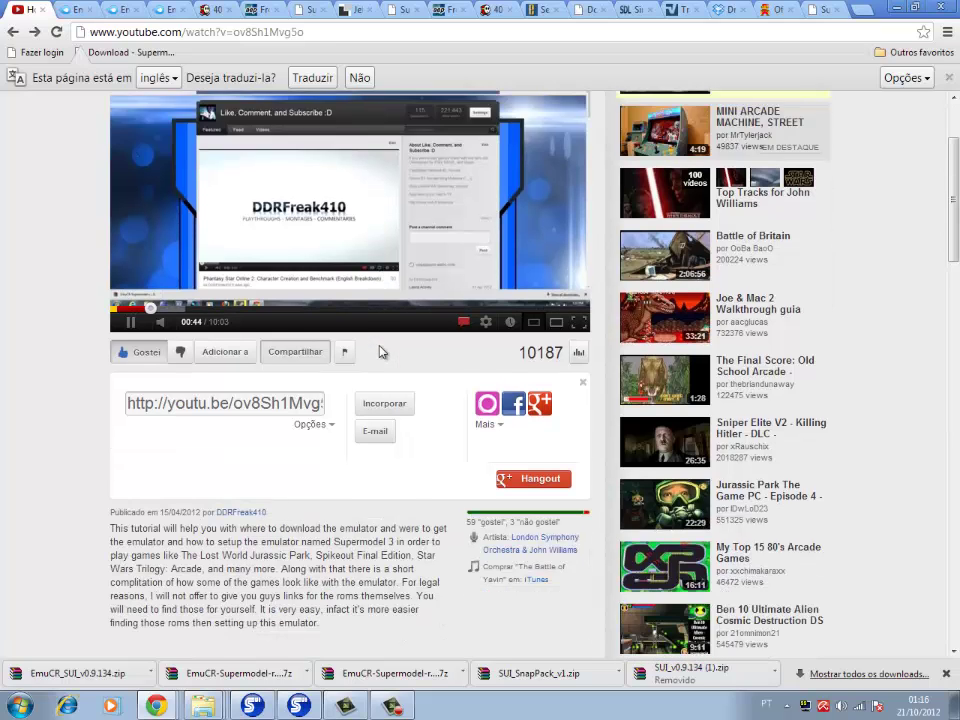
scroll(284, 300, "up", 2)
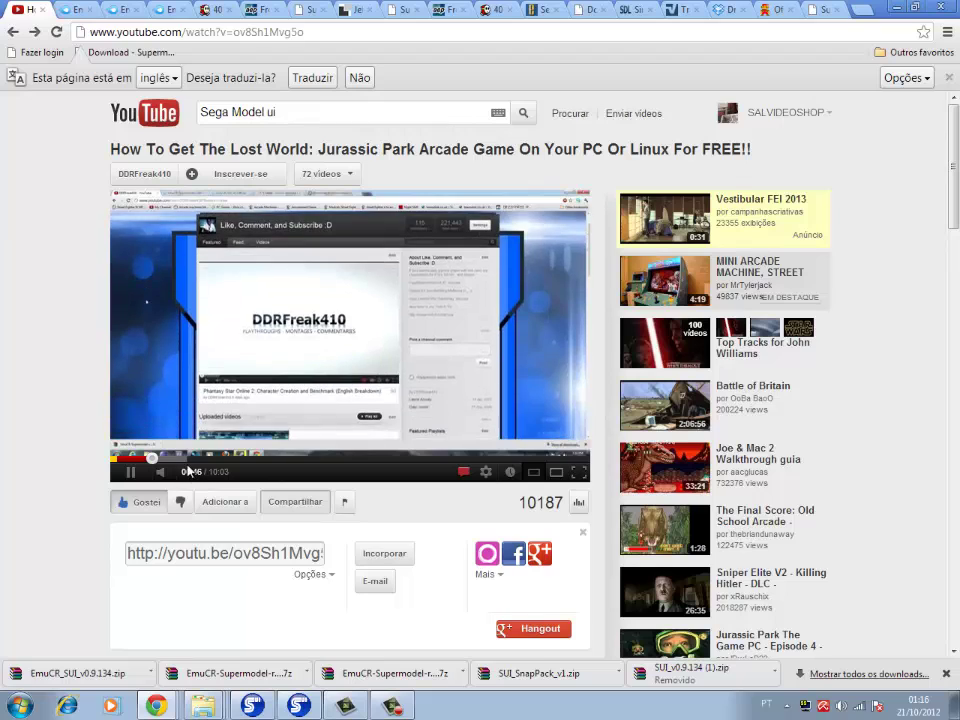
left_click(181, 457)
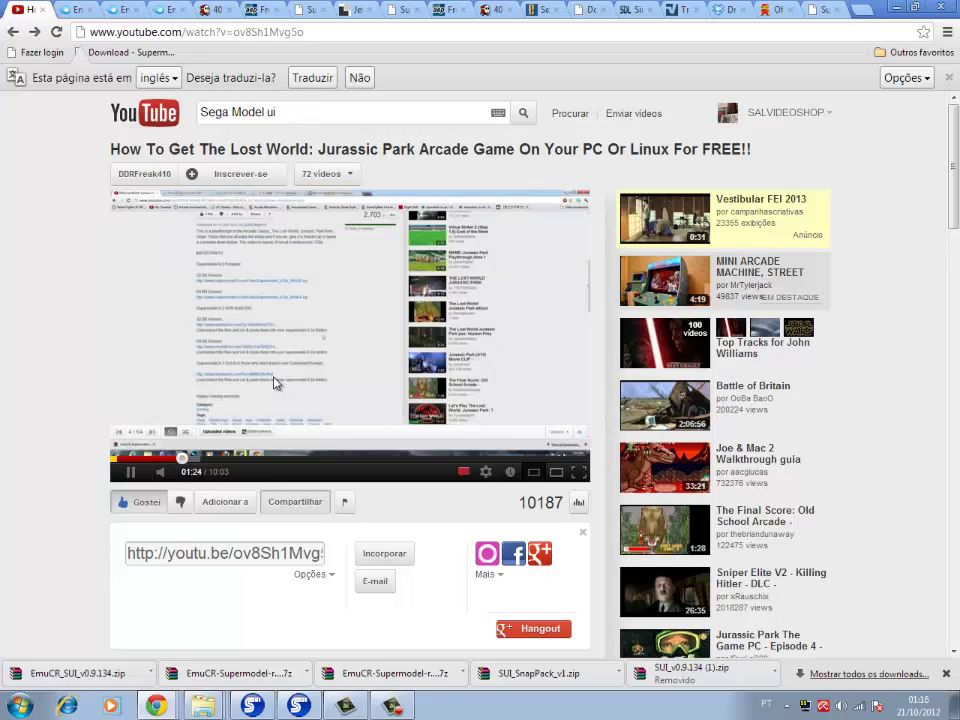
left_click(211, 459)
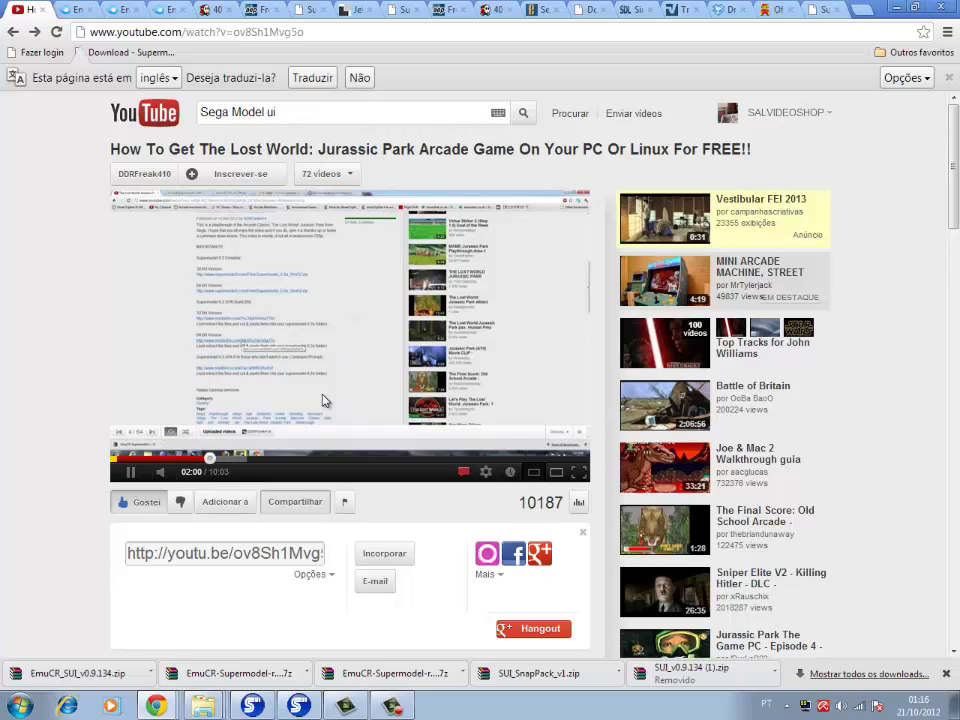
- Examine the video description's download links for the Supermodel 0.3 SVN 32-bit and 64-bit versions and the GUI
scroll(323, 400, "down", 1)
scroll(323, 400, "down", 2)
scroll(323, 400, "up", 1)
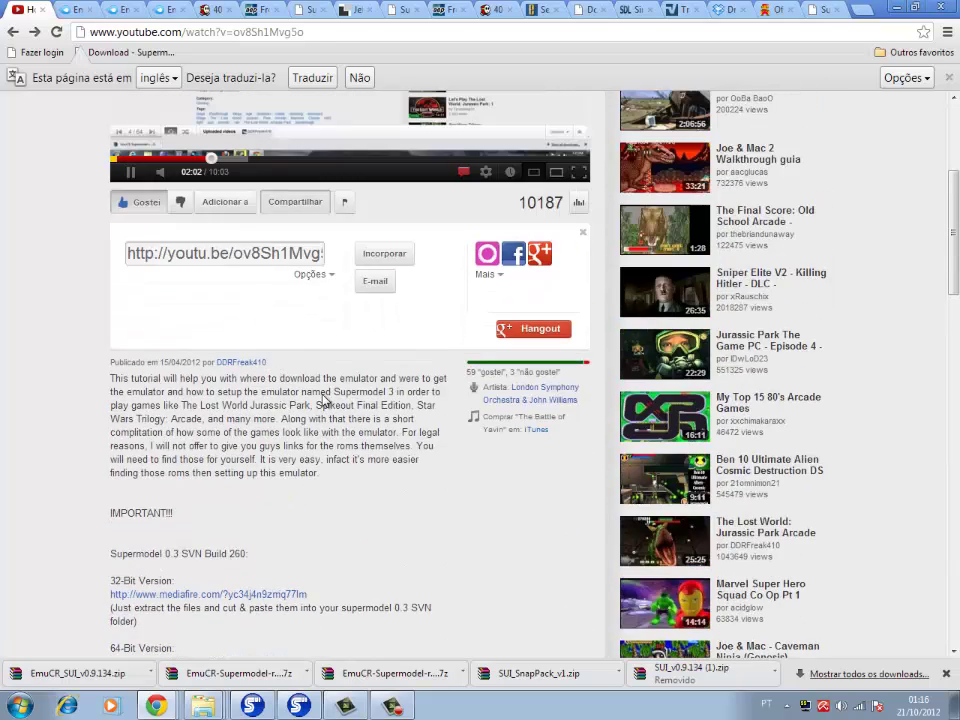
scroll(352, 556, "down", 2)
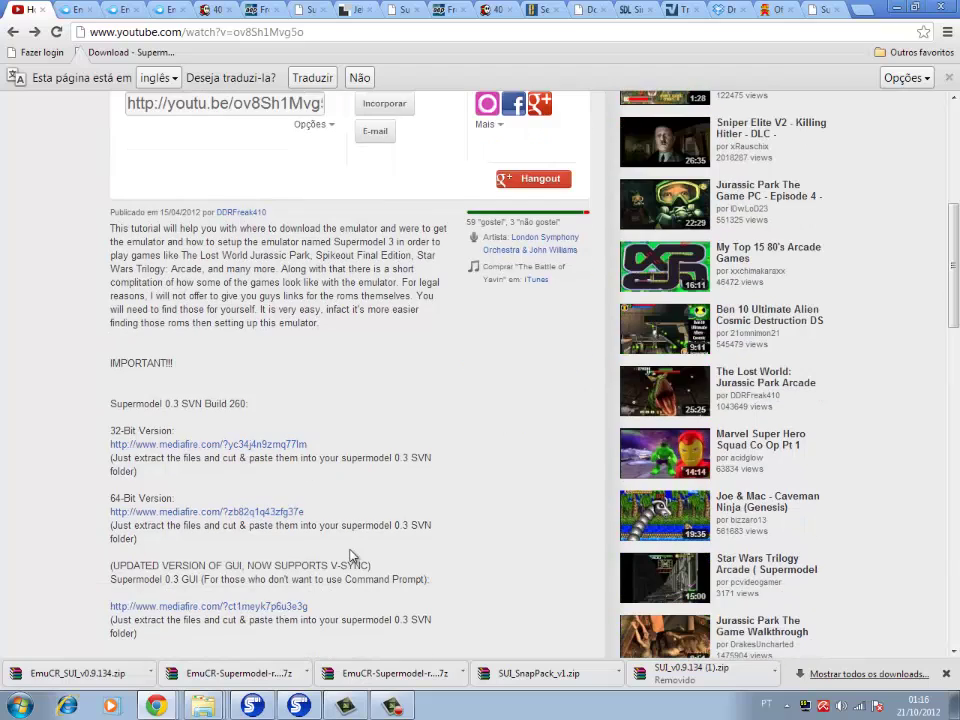
scroll(395, 381, "down", 2)
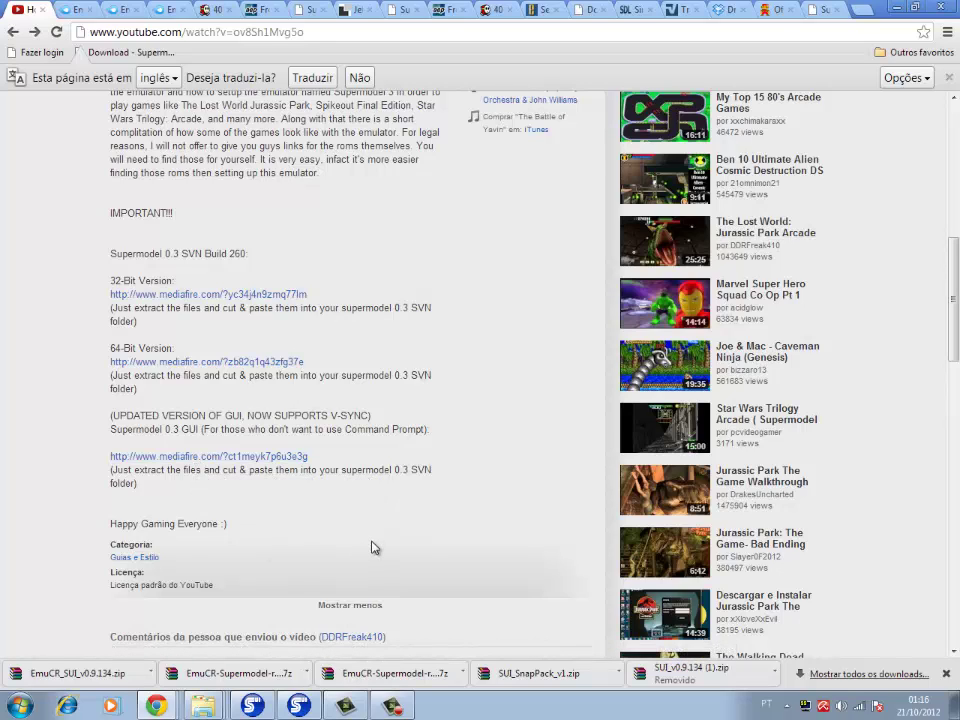
scroll(371, 548, "up", 3)
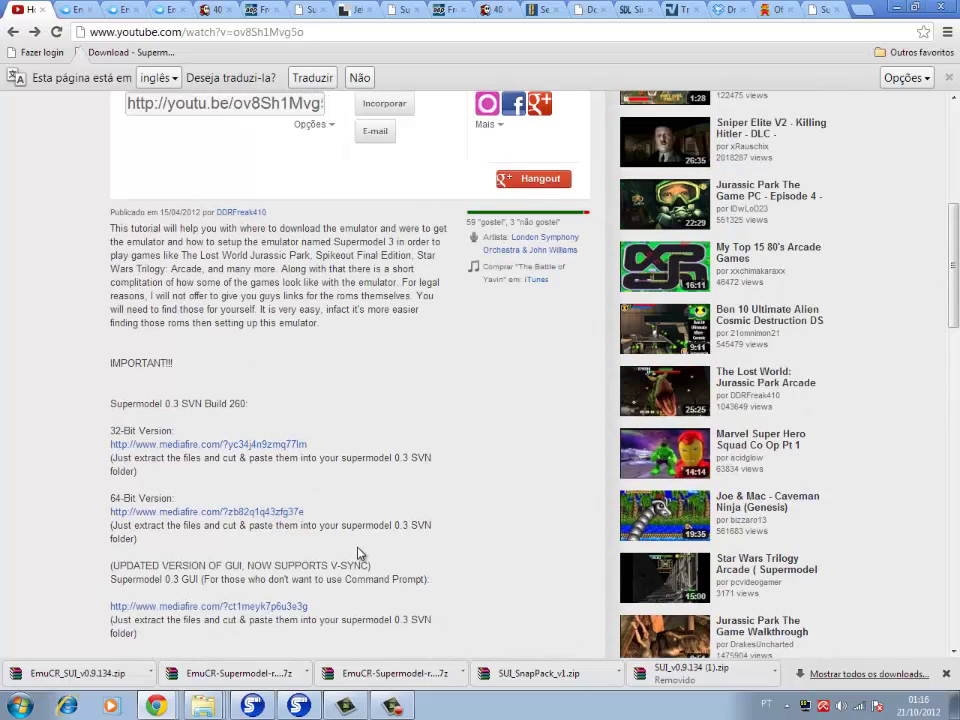
- Jump the tutorial video to about 3:00 and review the description's Supermodel and GUI download links again
scroll(381, 547, "up", 5)
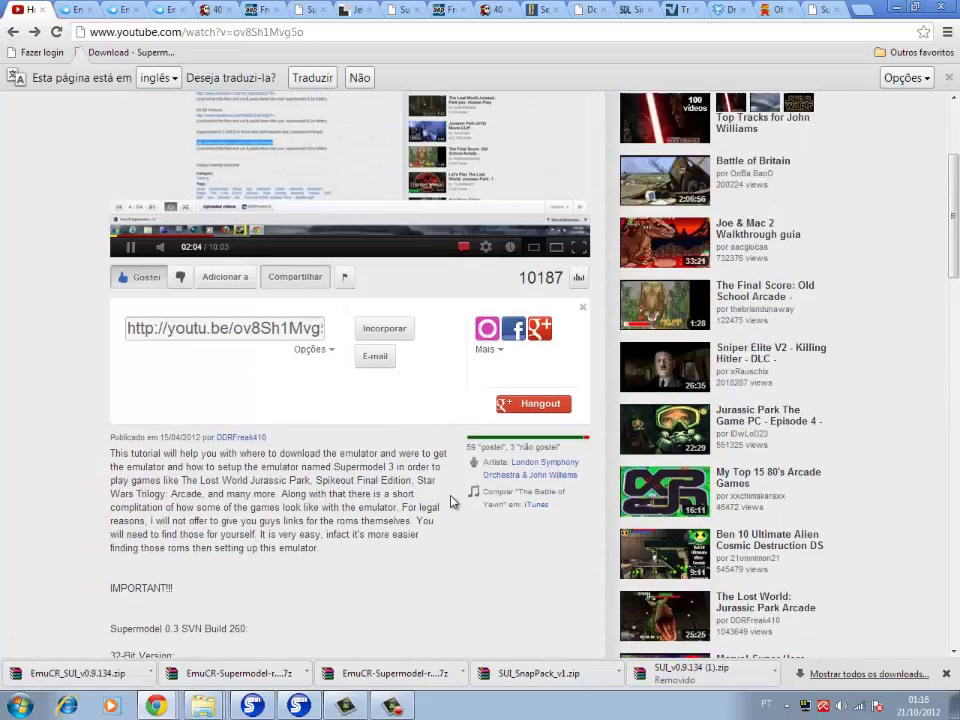
scroll(468, 549, "up", 3)
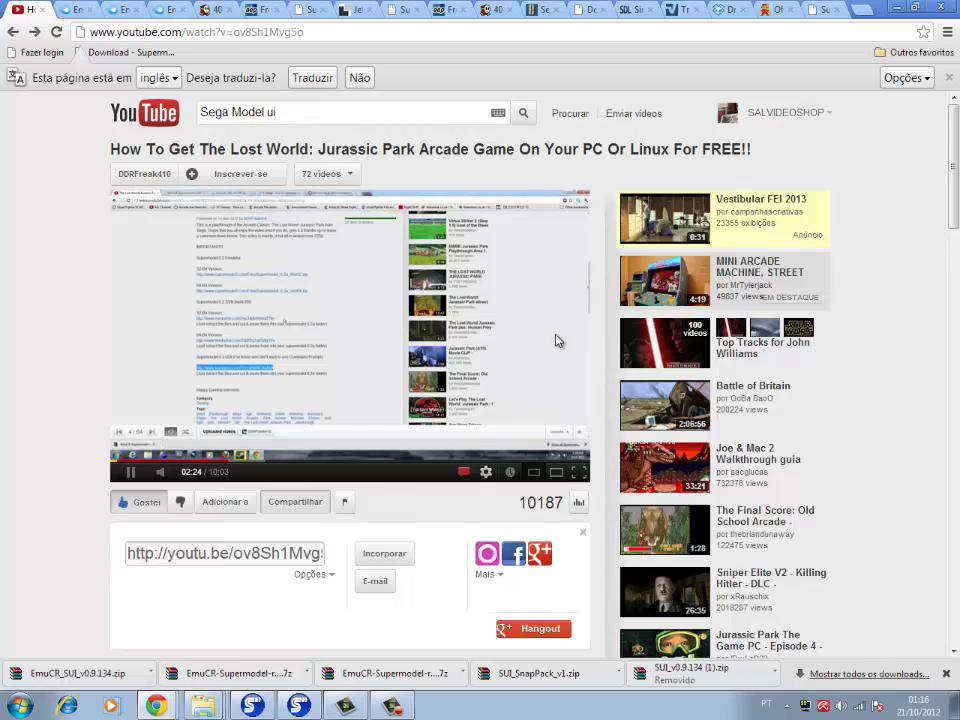
left_click(256, 460)
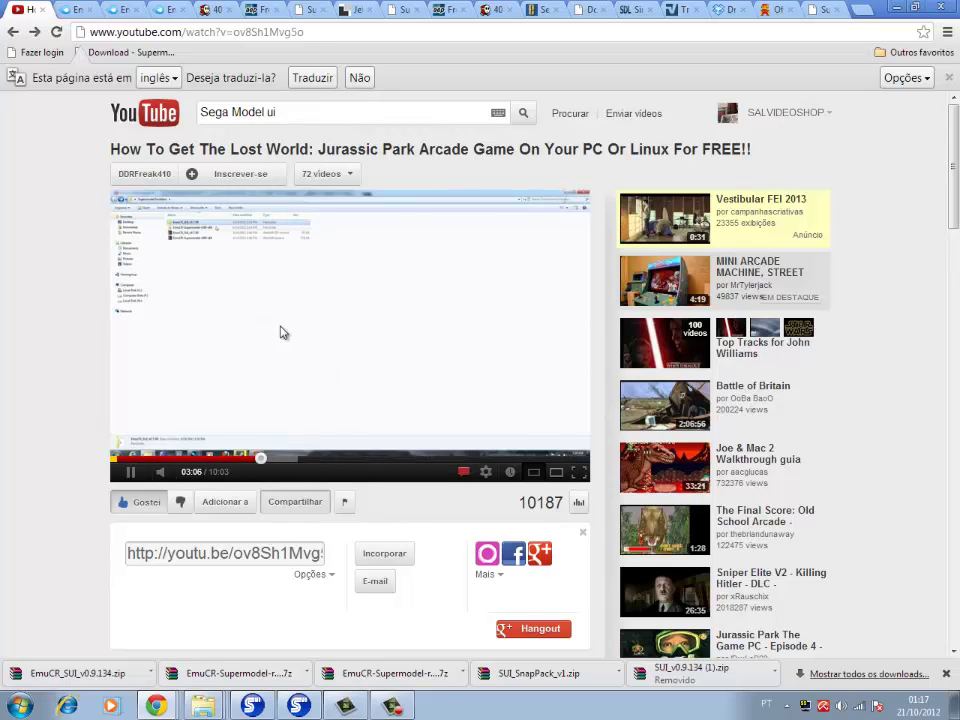
scroll(330, 340, "down", 10)
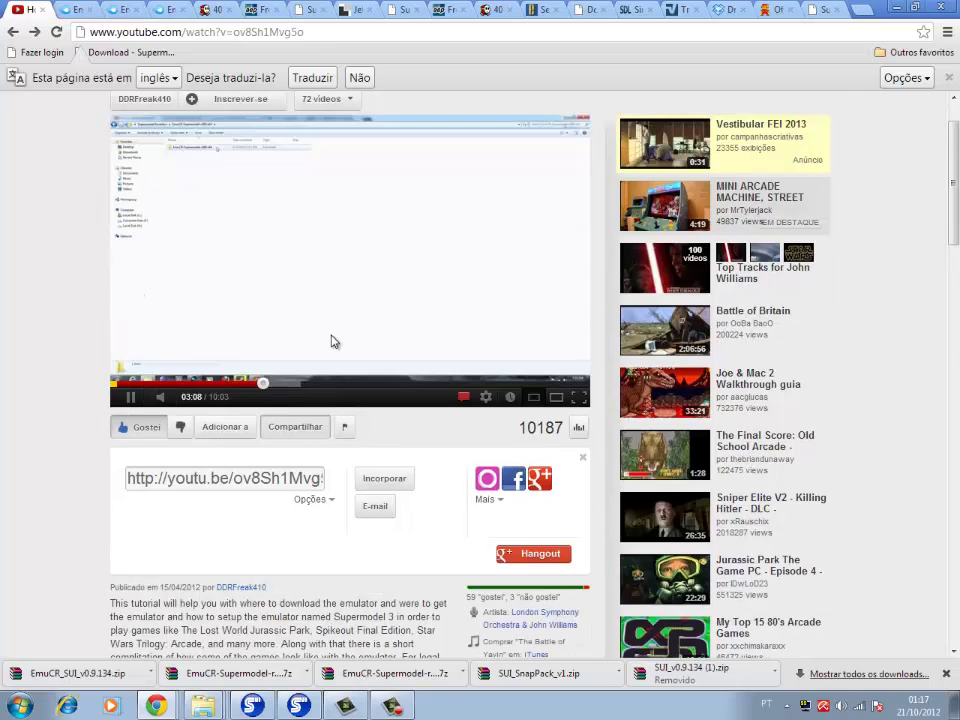
scroll(330, 343, "down", 1)
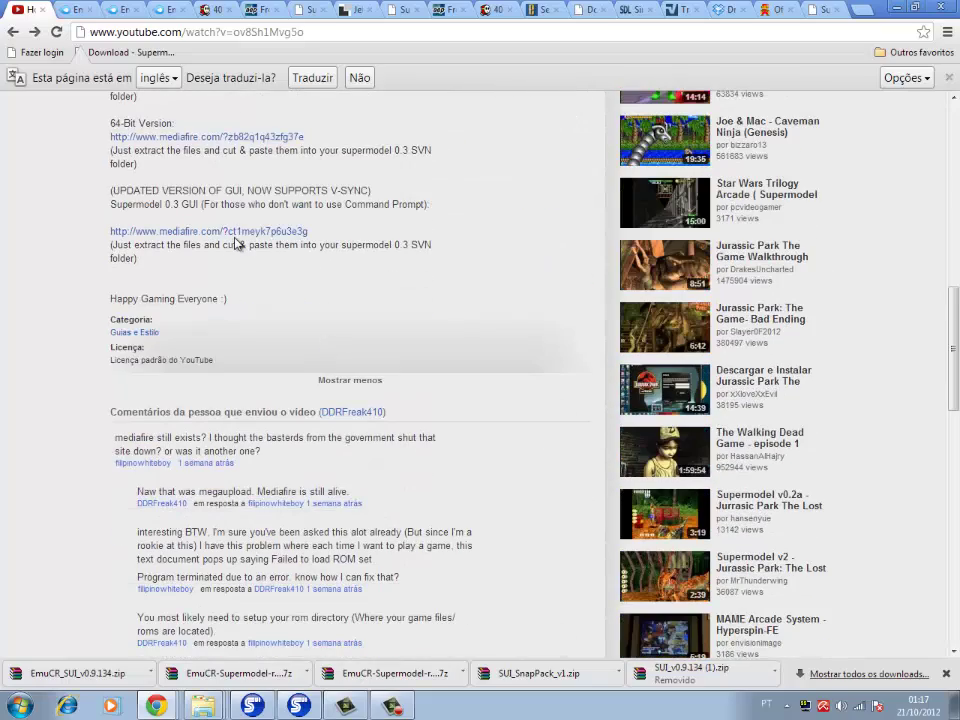
scroll(567, 299, "up", 7)
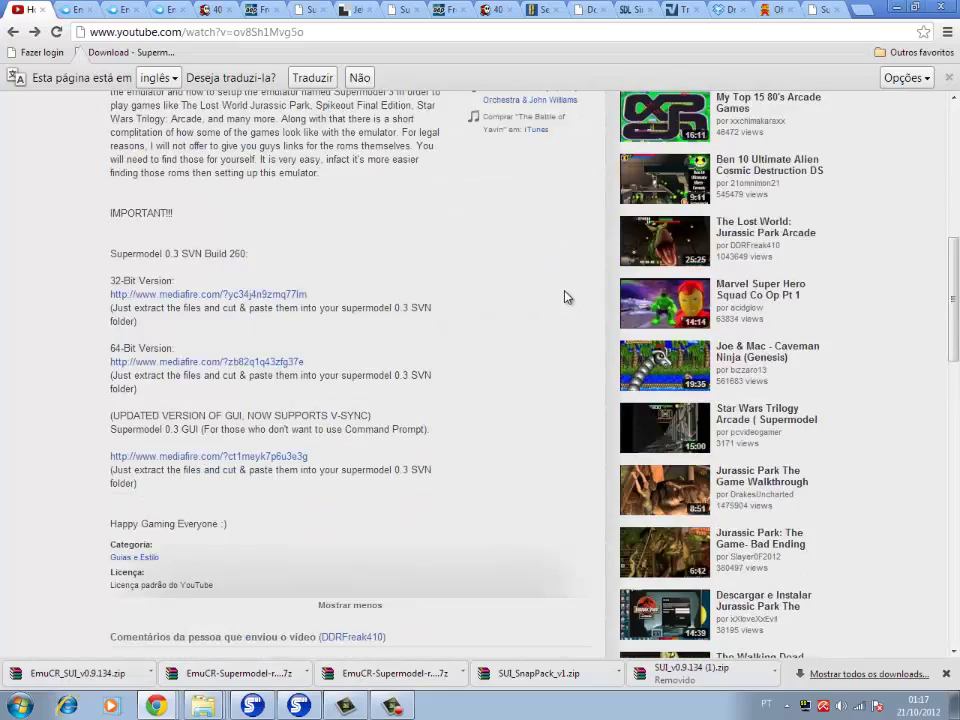
scroll(567, 299, "up", 1)
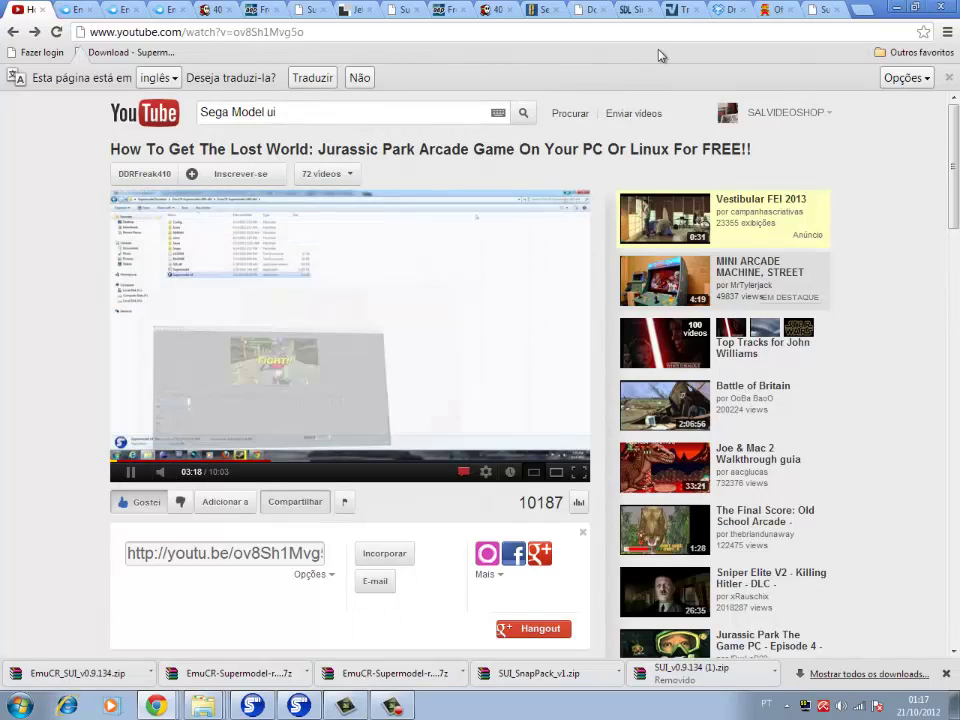
- Switch to the supermodel3.com Download page and examine its address and the emulator files offered for Windows
left_click(678, 12)
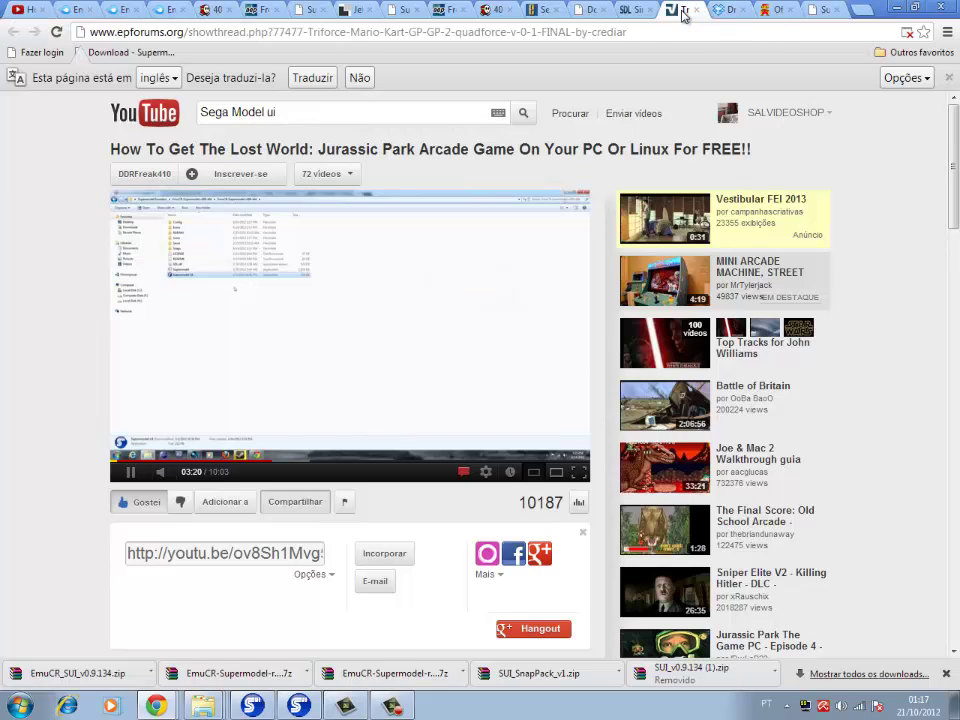
left_click(632, 10)
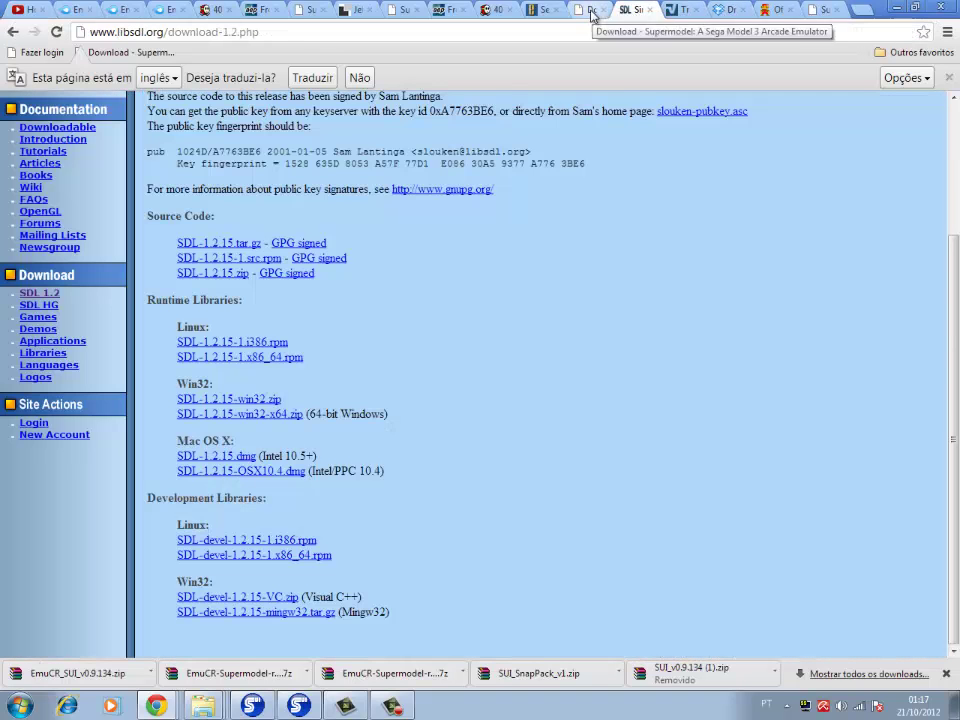
left_click(590, 10)
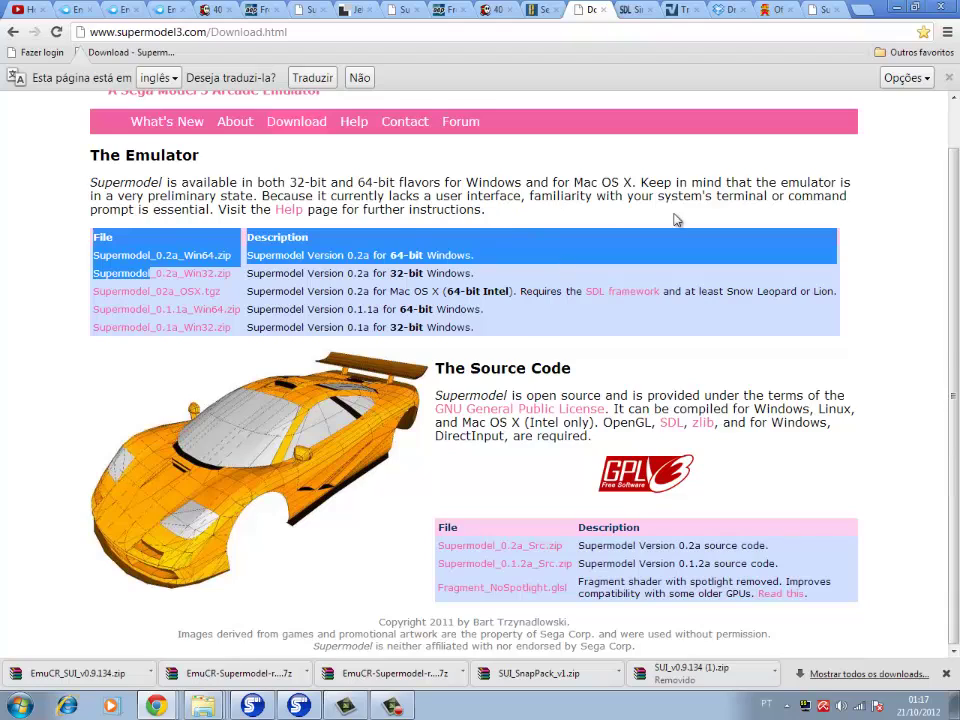
scroll(675, 219, "up", 1)
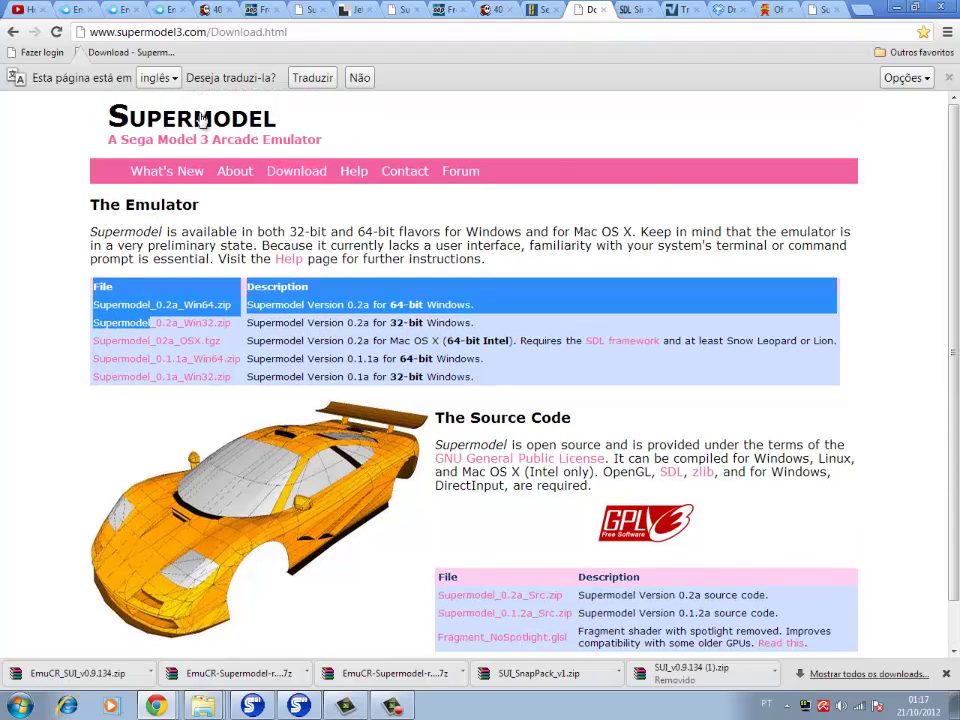
triple_click(201, 33)
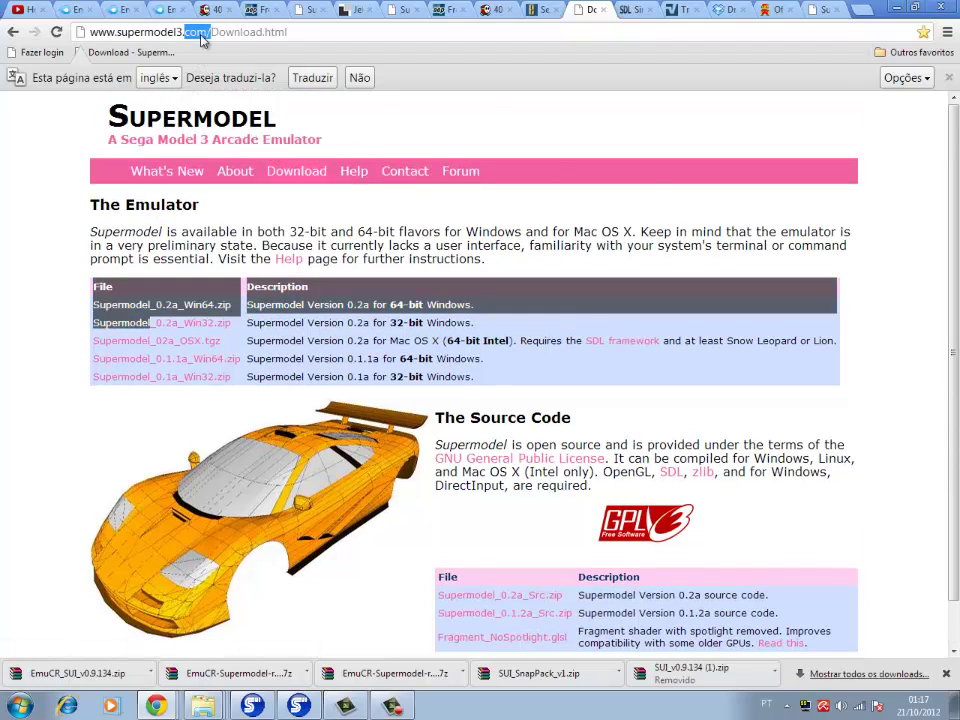
left_click(428, 277)
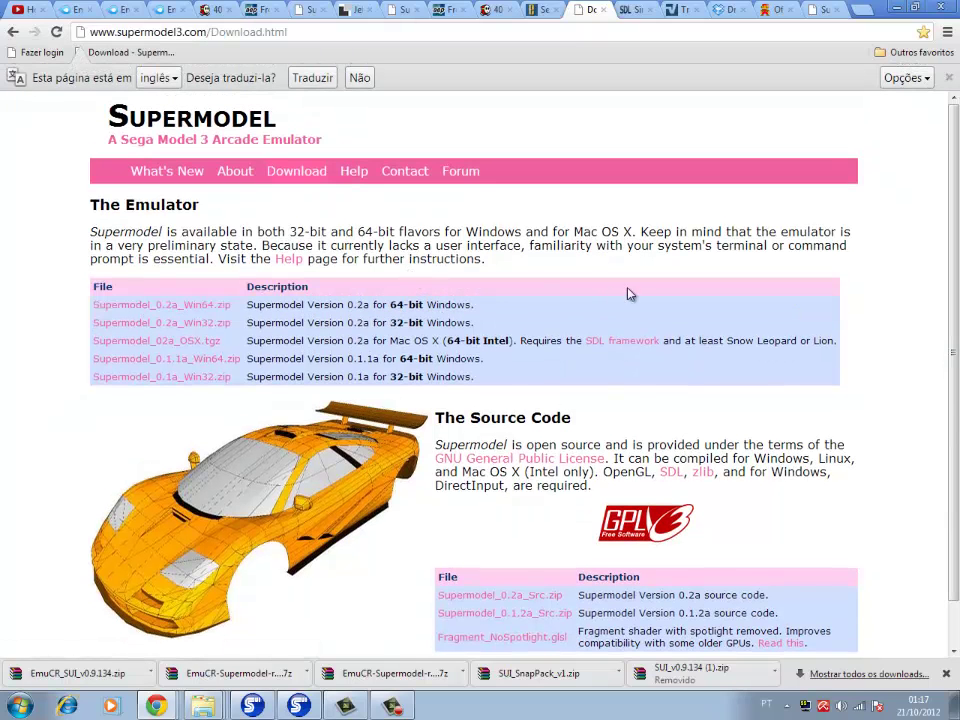
scroll(631, 330, "down", 1)
scroll(633, 378, "up", 1)
- Check the AEP Supermodel UI forum post and the MediaFire EmuCR_SUI_v0.9.134.zip page, and return to the YouTube tutorial
left_click(265, 9)
left_click(213, 12)
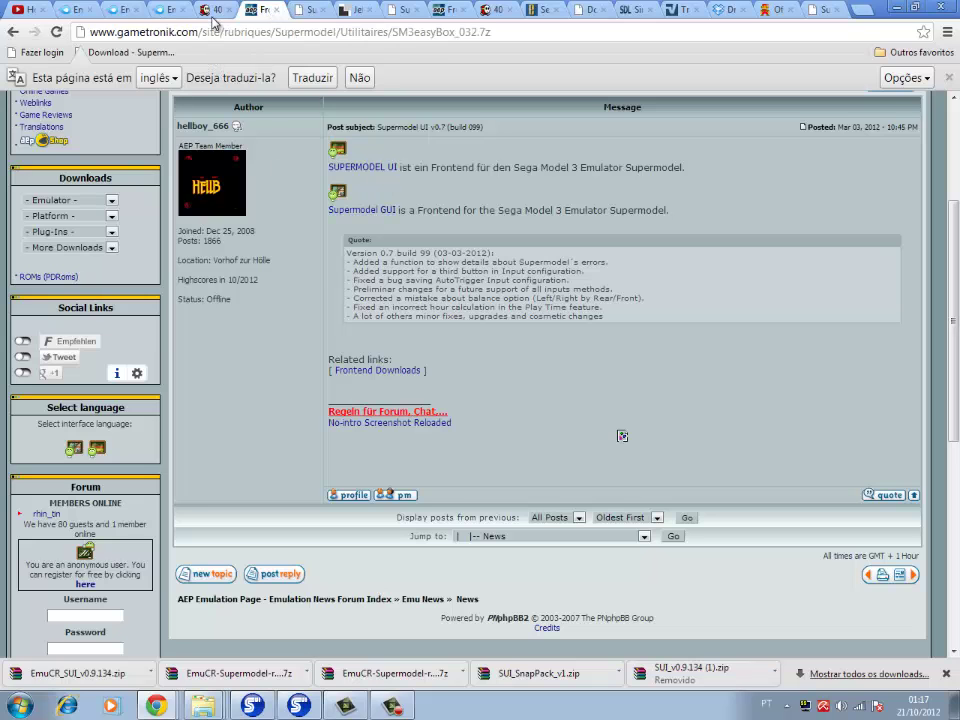
left_click(70, 8)
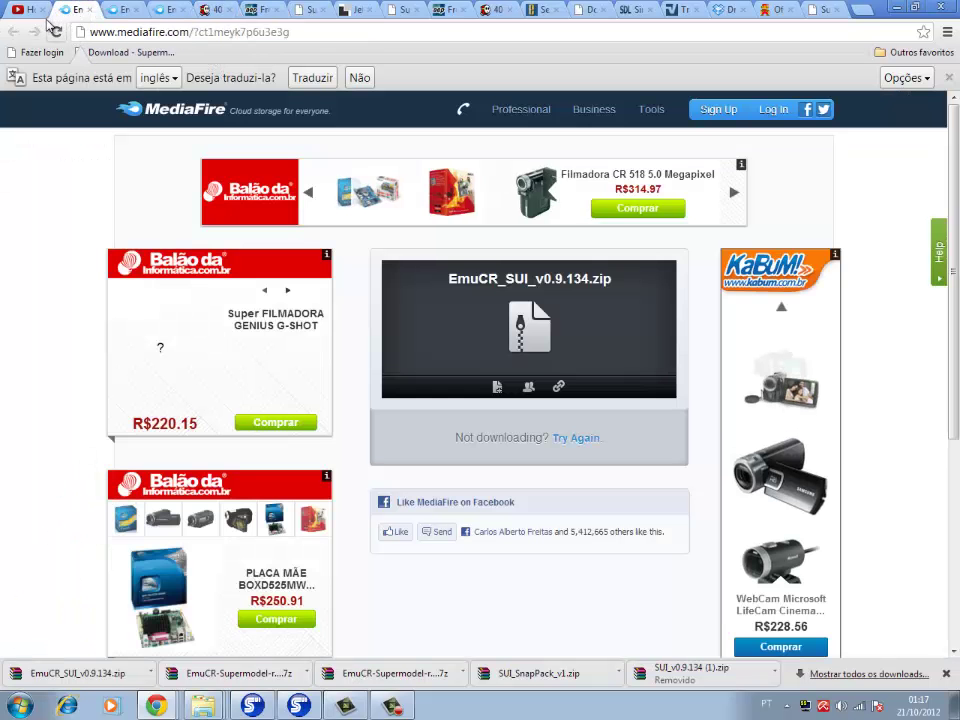
left_click(30, 10)
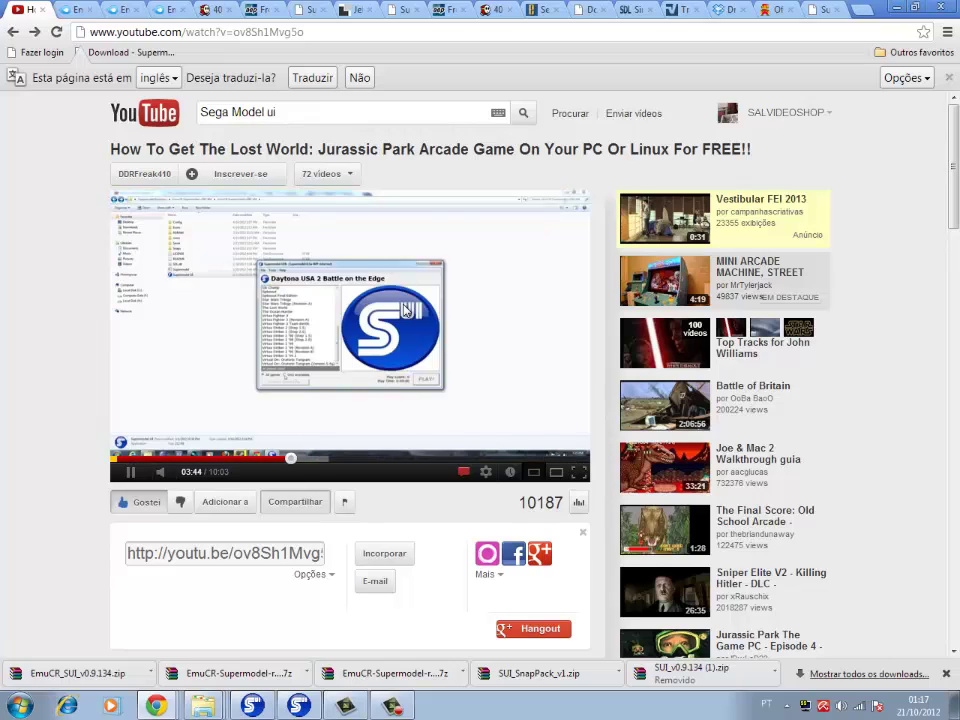
scroll(404, 311, "down", 2)
scroll(404, 311, "up", 2)
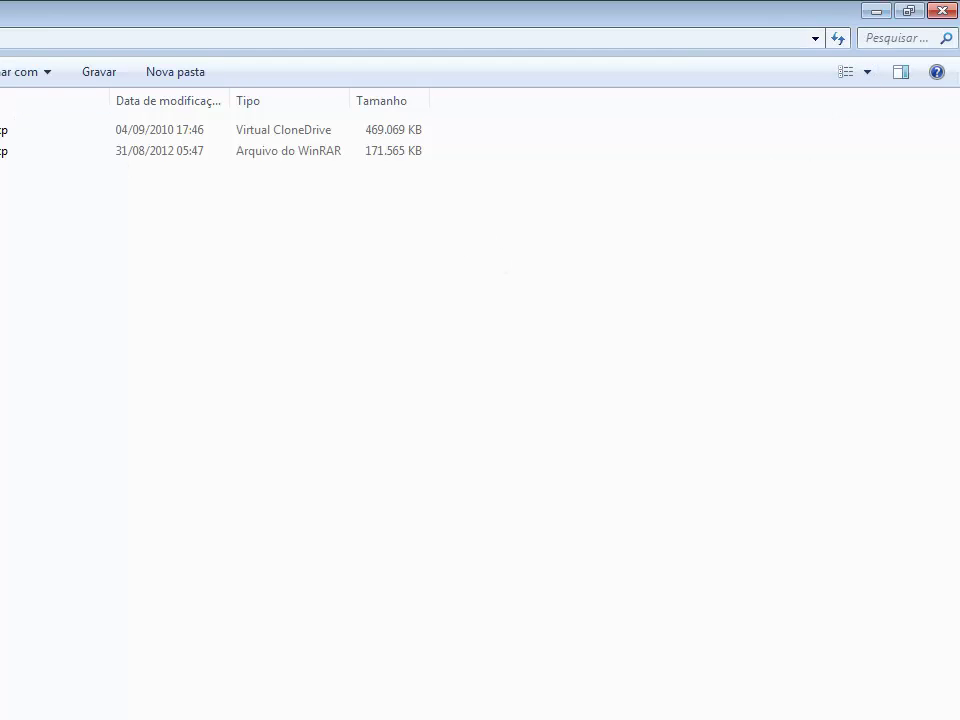
- Go from the ROMs folder up to Nova pasta (2), open its Snaps folder and view the harleyb image
key("BackSpace")
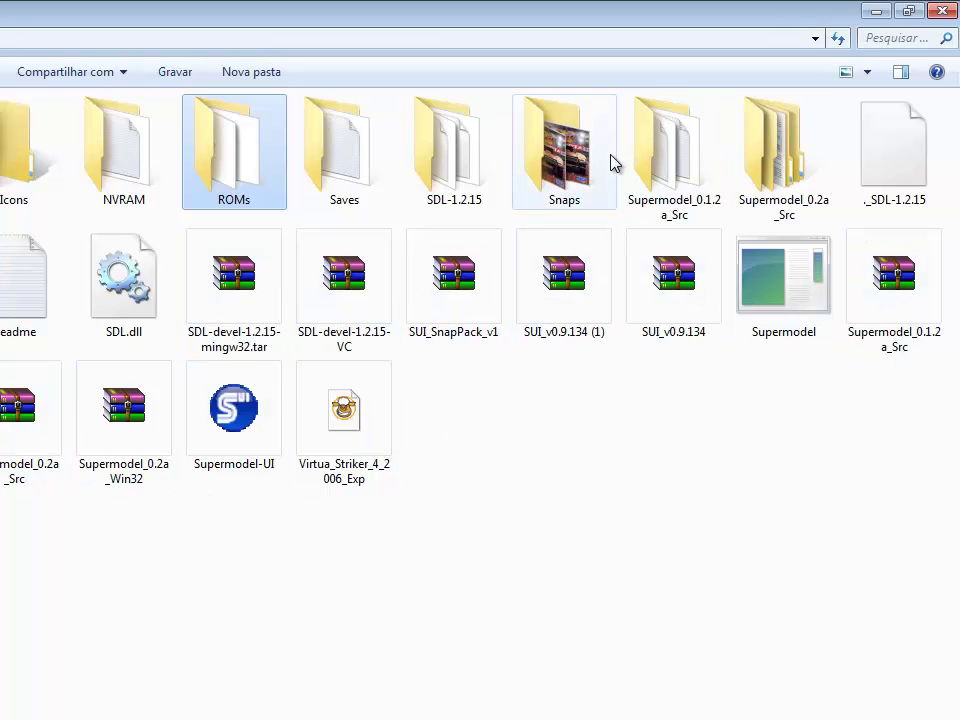
double_click(563, 166)
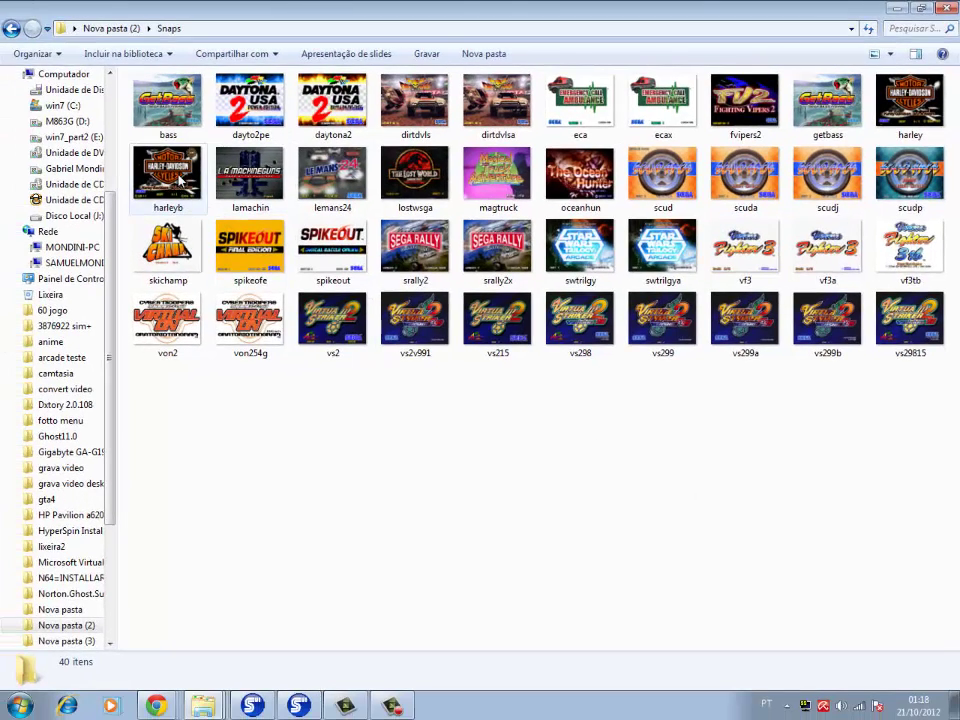
left_click(179, 178)
double_click(166, 178)
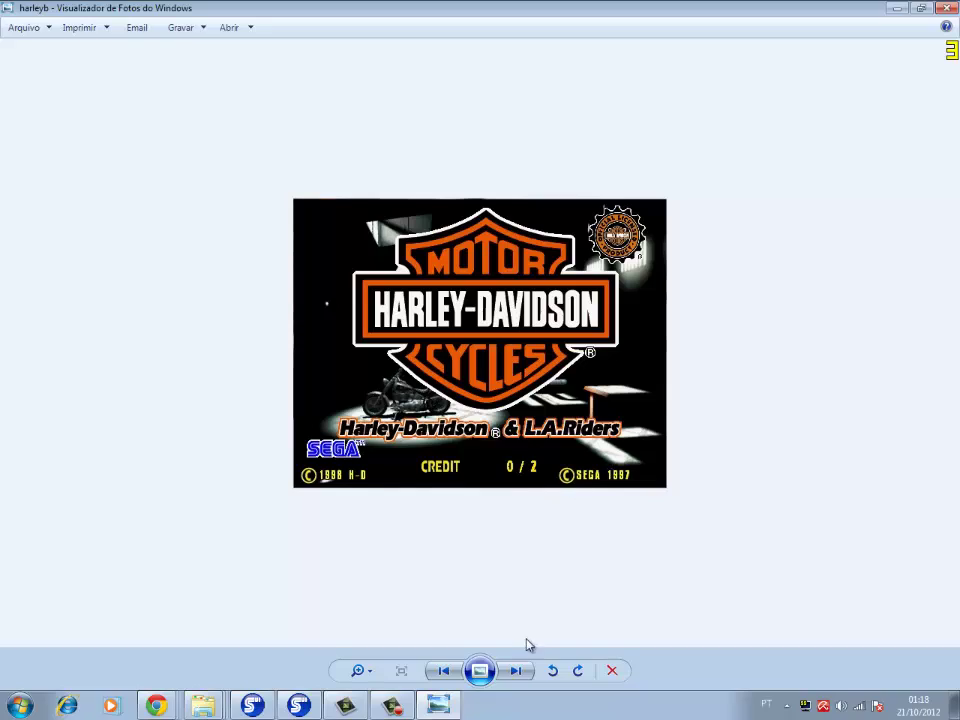
- Page through all the game snapshots in the photo viewer, from harleyb around to harleyb again
left_click(517, 671)
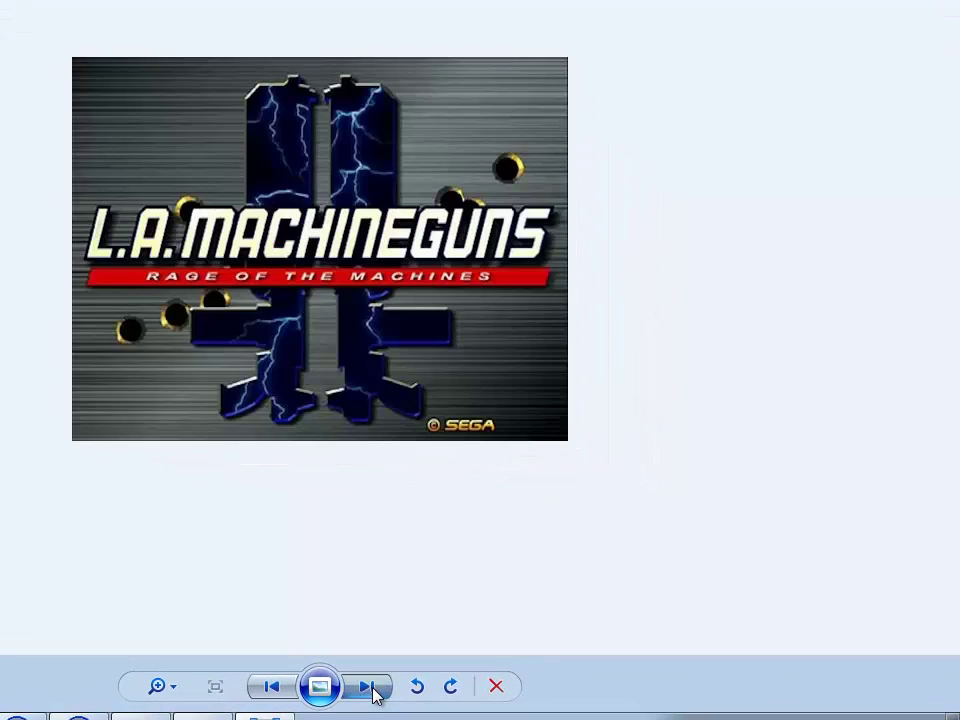
left_click(372, 690)
left_click(372, 690)
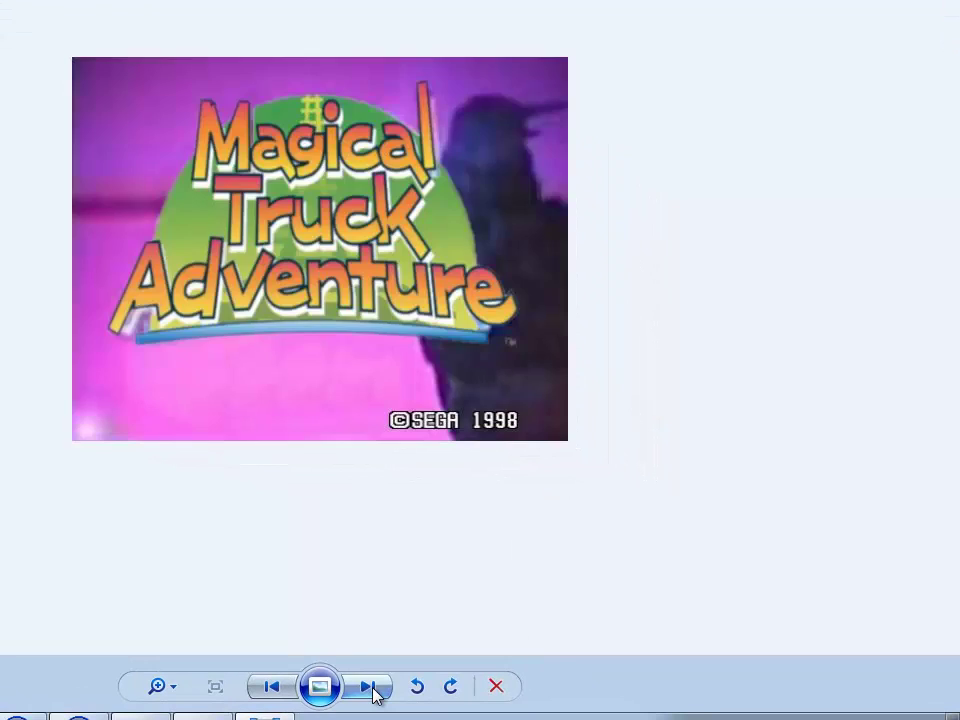
left_click(372, 690)
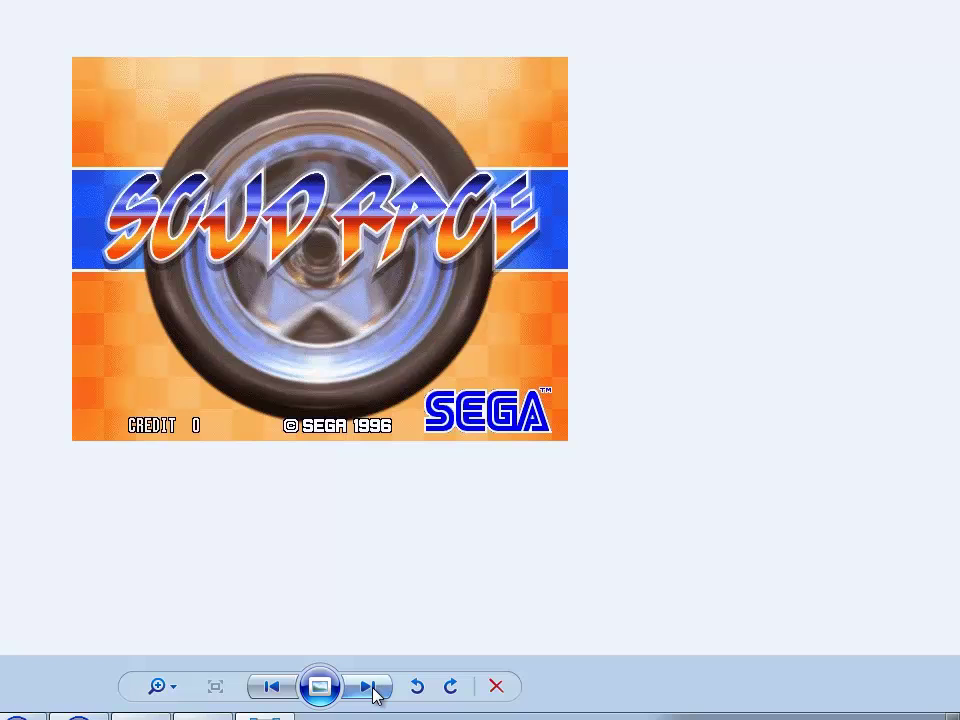
left_click(372, 690)
left_click(372, 690)
left_click(372, 690)
left_click(372, 690)
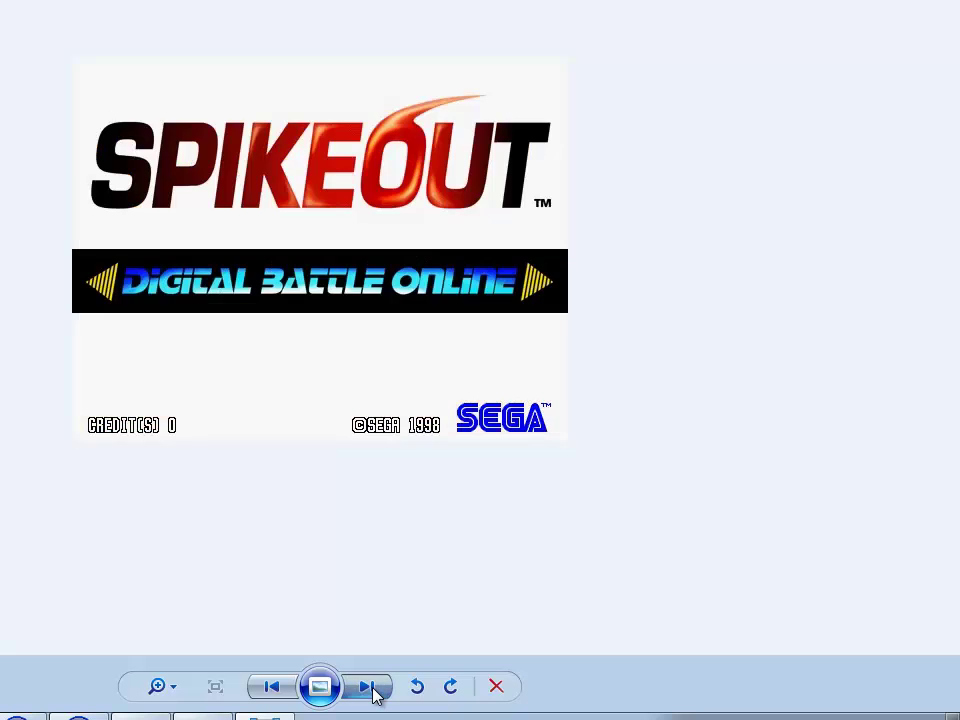
left_click(372, 690)
left_click(372, 690)
left_click(372, 690)
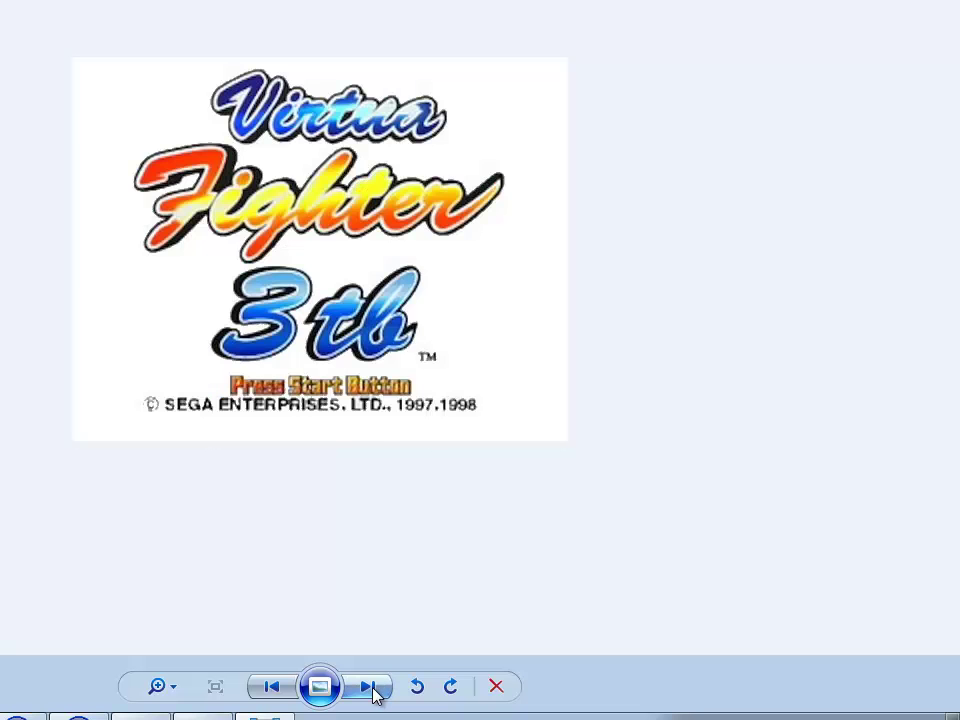
left_click(372, 690)
left_click(372, 690)
left_click(372, 690)
left_click(372, 690)
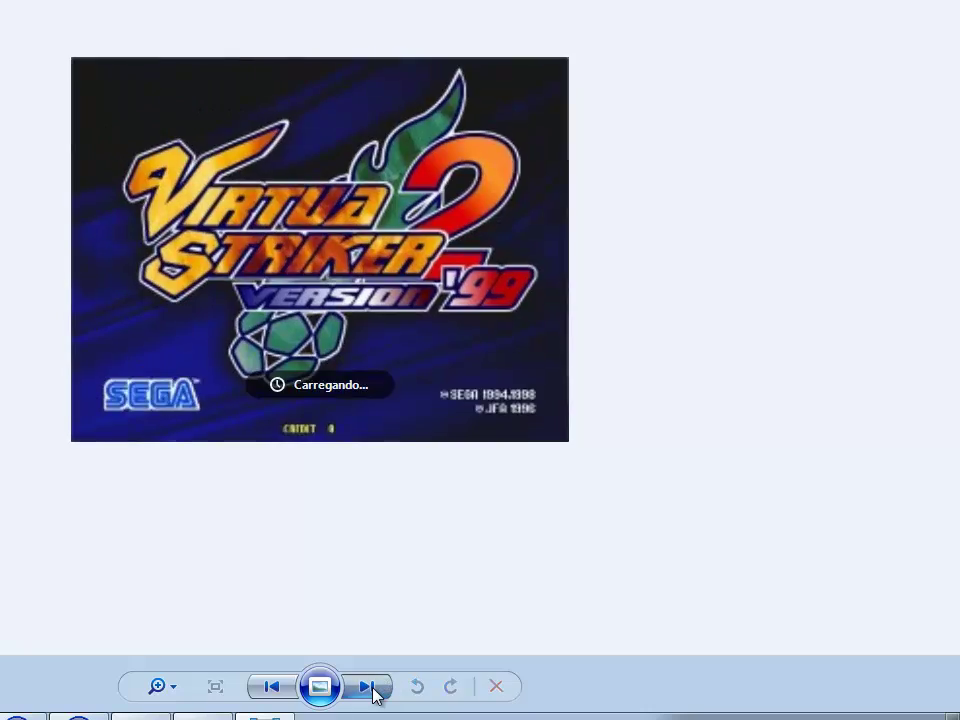
left_click(372, 690)
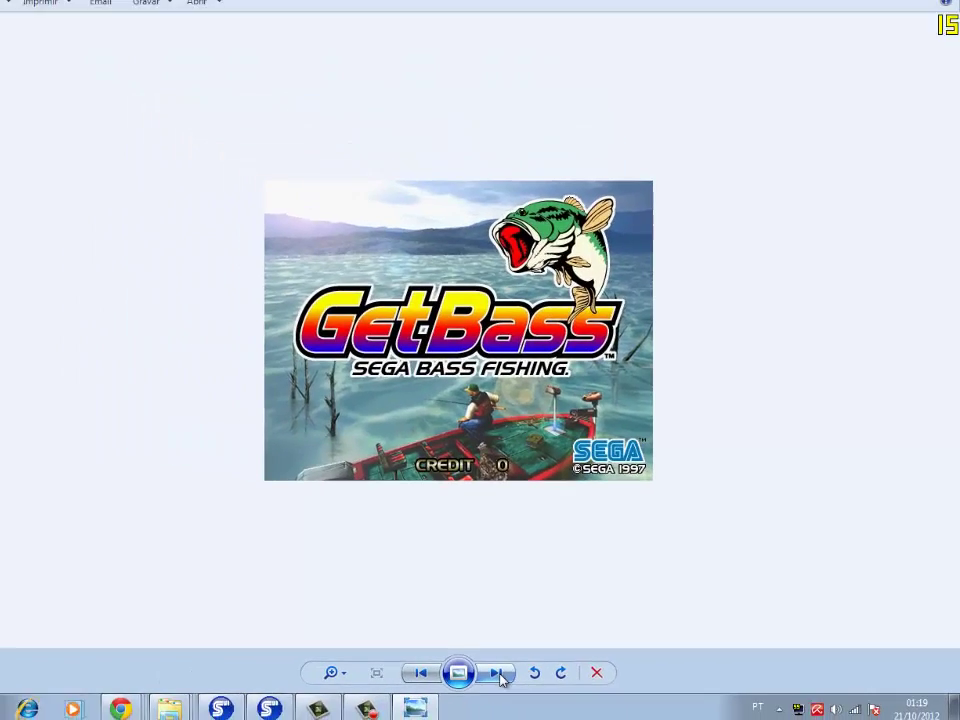
left_click(500, 675)
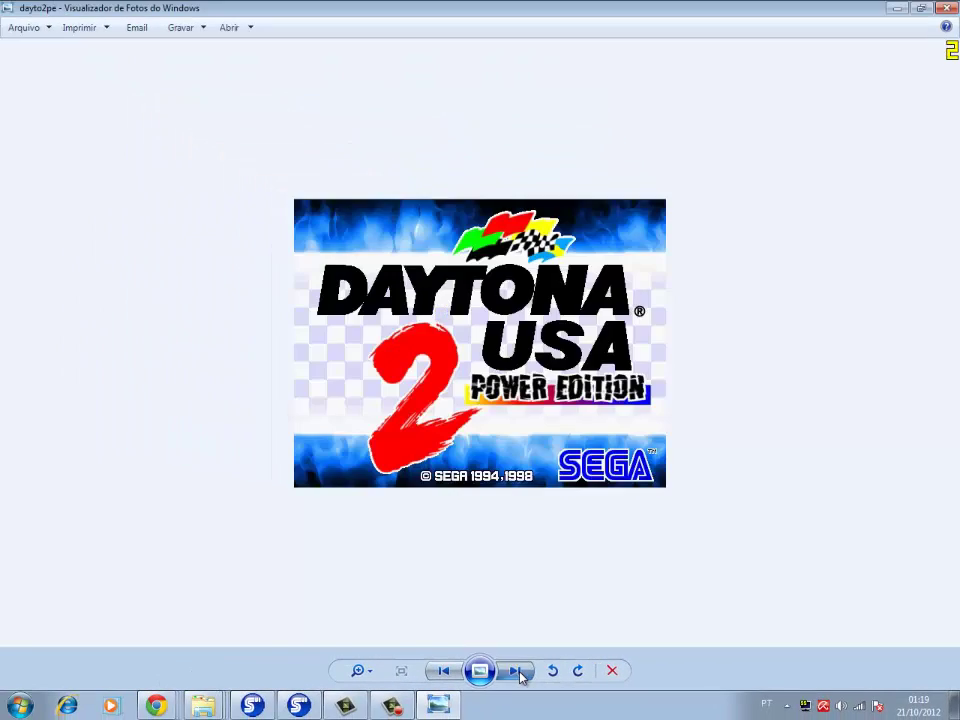
left_click(500, 675)
left_click(500, 675)
left_click(514, 671)
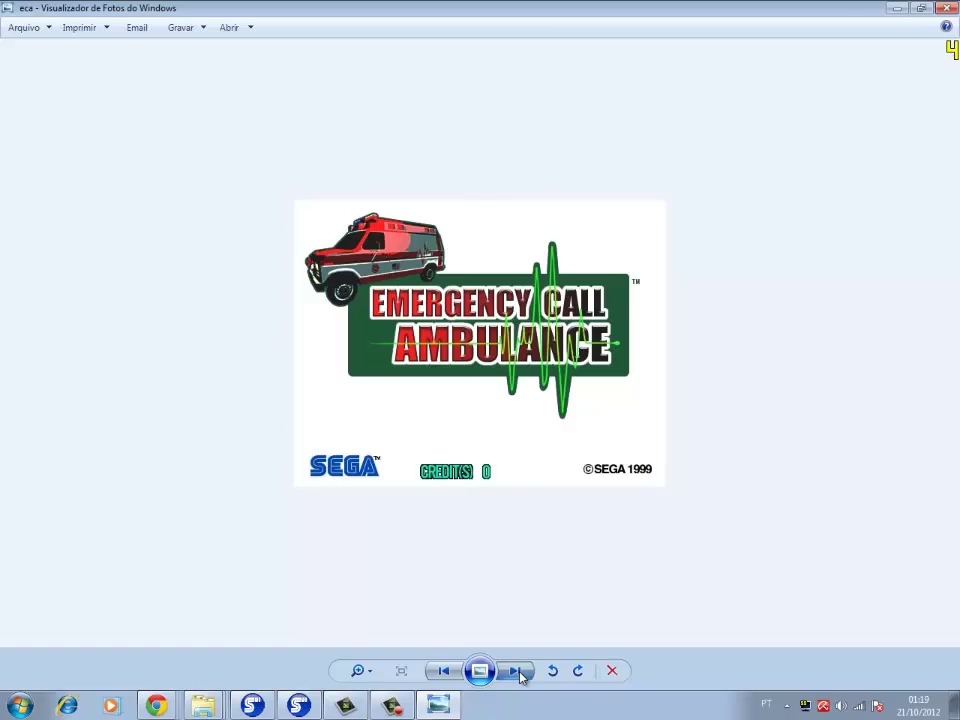
left_click(518, 673)
left_click(518, 673)
left_click(518, 673)
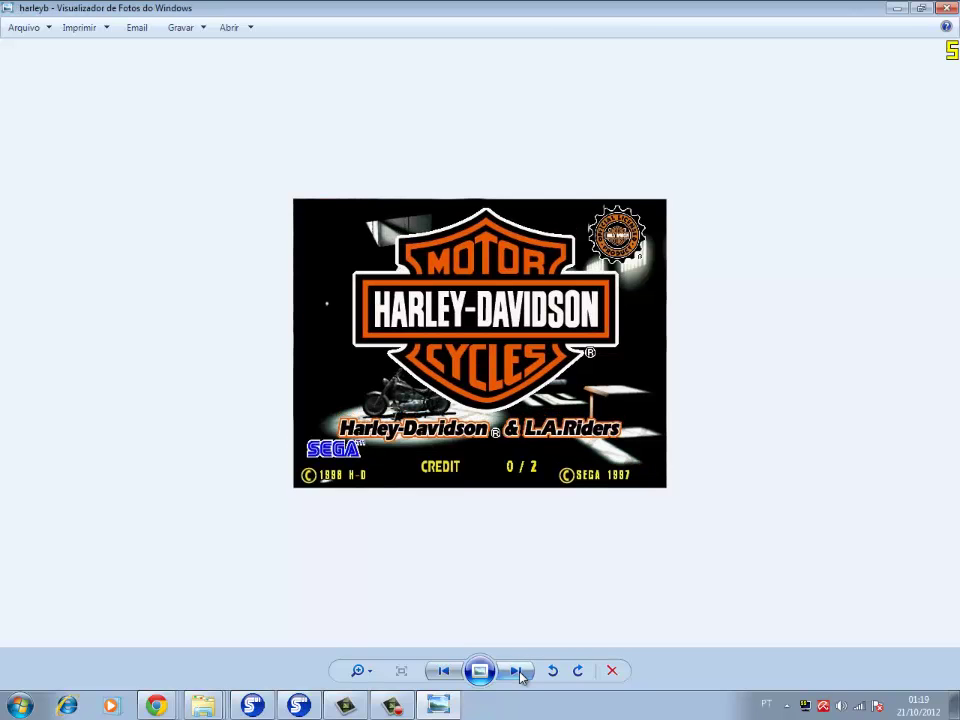
- Minimize the photo viewer and the Snaps folder window to bring Supermodel UI into view
left_click(897, 10)
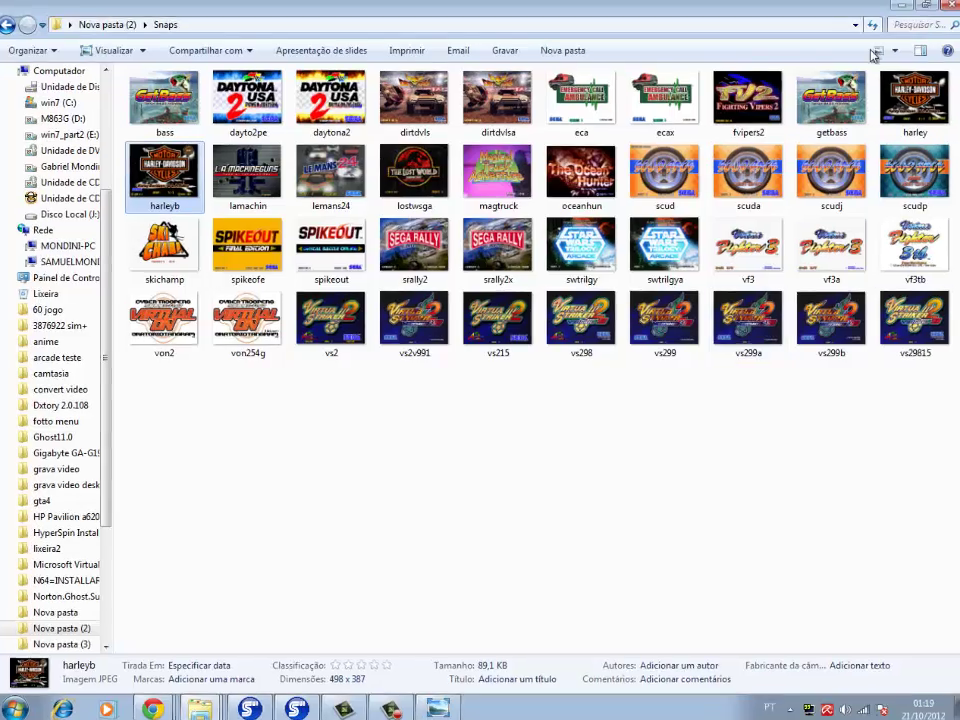
left_click(920, 8)
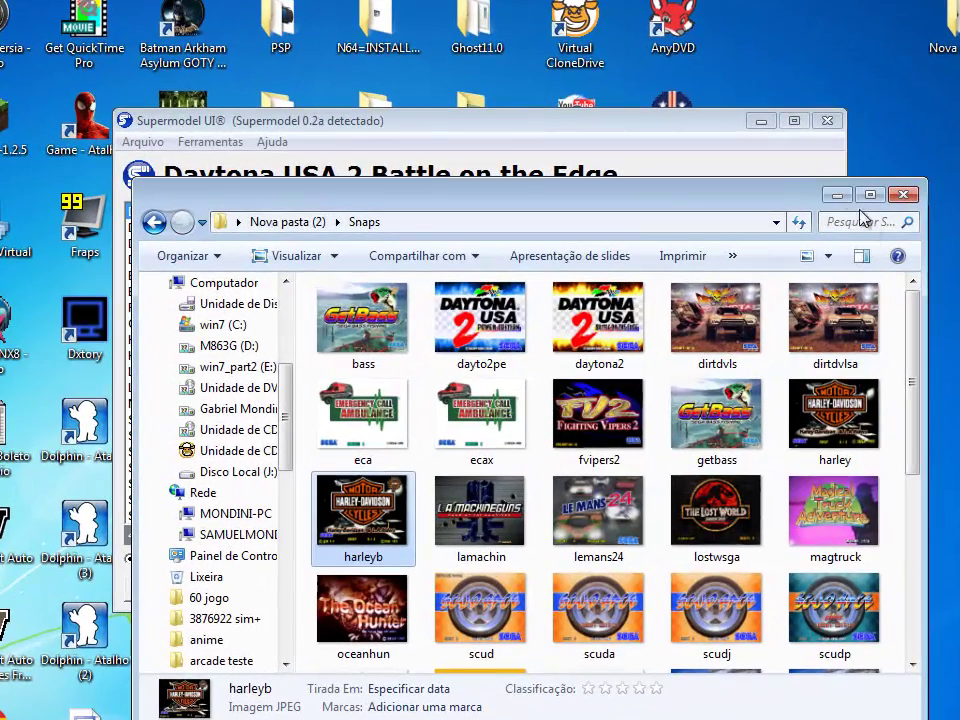
left_click(840, 195)
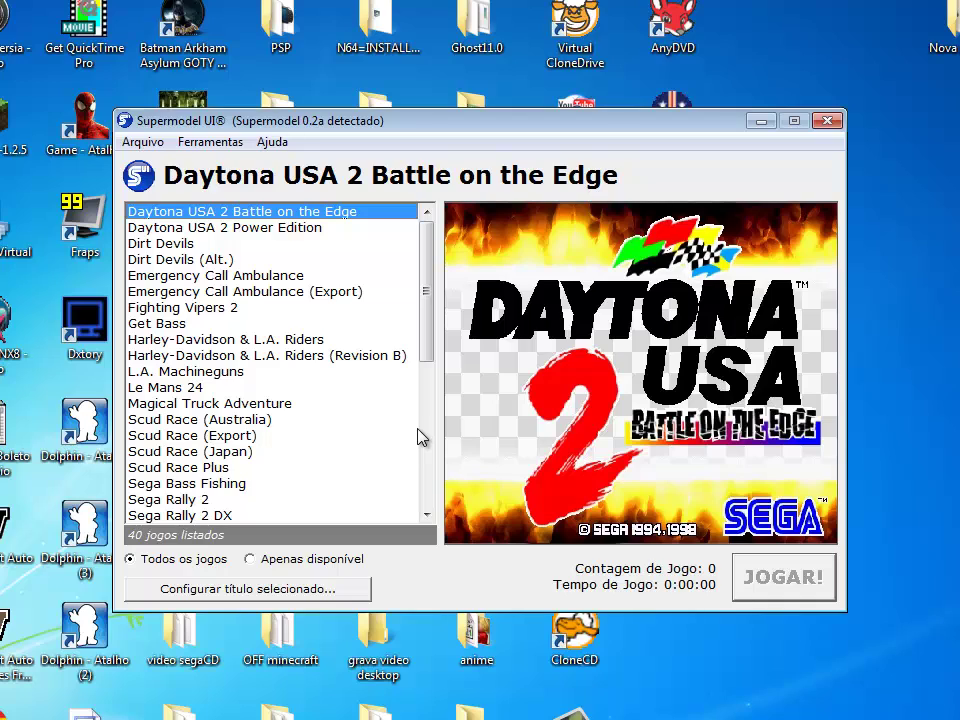
- Move down the game list from Daytona USA 2 Battle on the Edge past Scud Race (Australia) to view each game's preview
key("Down")
key("Down")
key("Down")
key("Down")
key("Down")
key("Down")
key("Down")
key("Down")
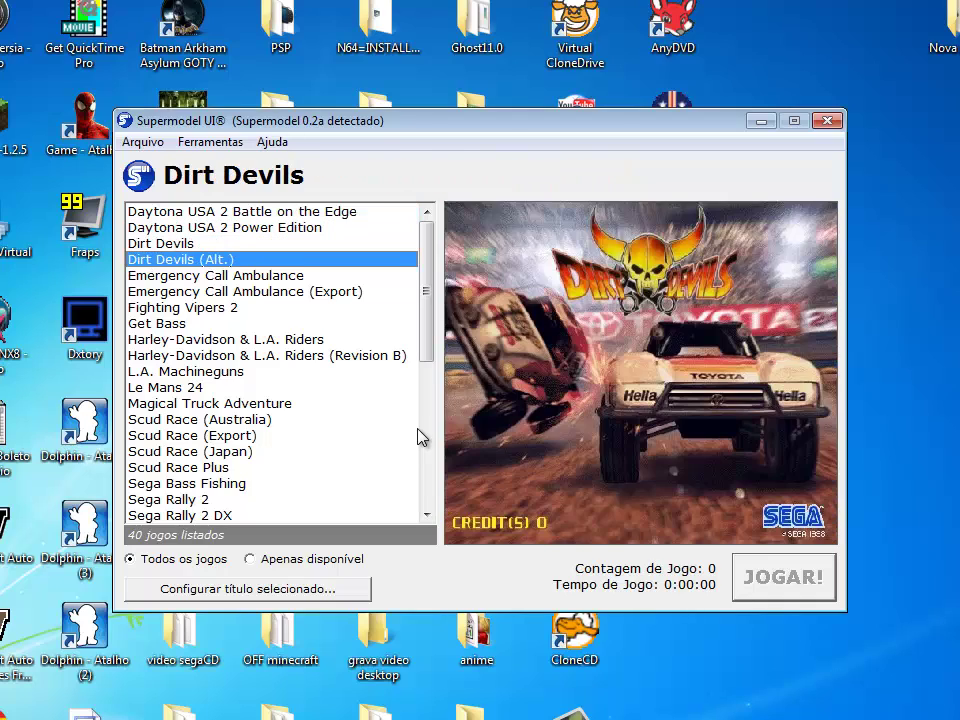
key("Down")
key("Down")
key("Down")
key("Down")
key("Down")
key("Down")
key("Down")
key("Down")
key("Down")
key("Down")
key("Down")
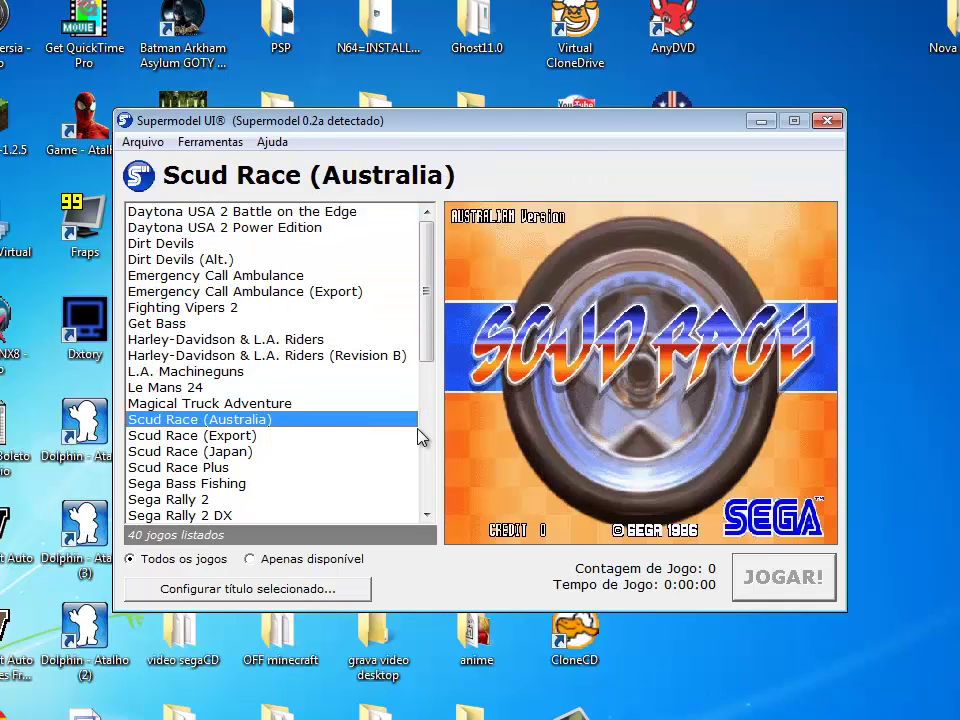
- Browse the game list down to Star Wars Trilogy and back up to Harley-Davidson & L.A. Riders, viewing the previews
key("Down")
key("Down")
key("Down")
key("Down")
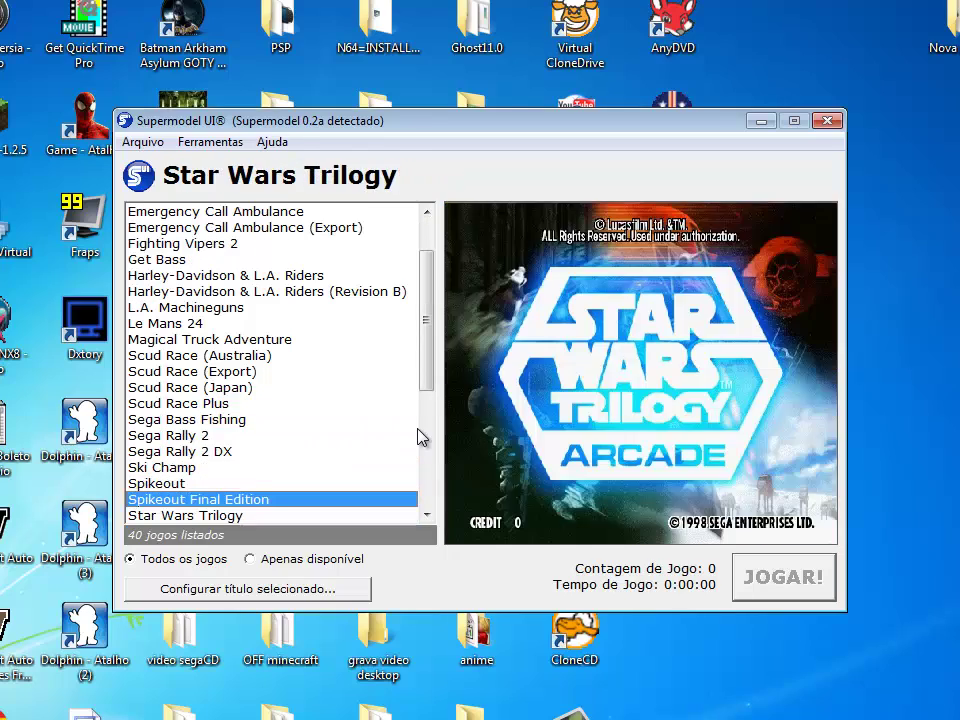
key("Up")
key("Up")
key("Up")
key("Up")
key("Up")
key("Up")
key("Up")
key("Up")
key("Up")
key("Up")
key("Up")
key("Up")
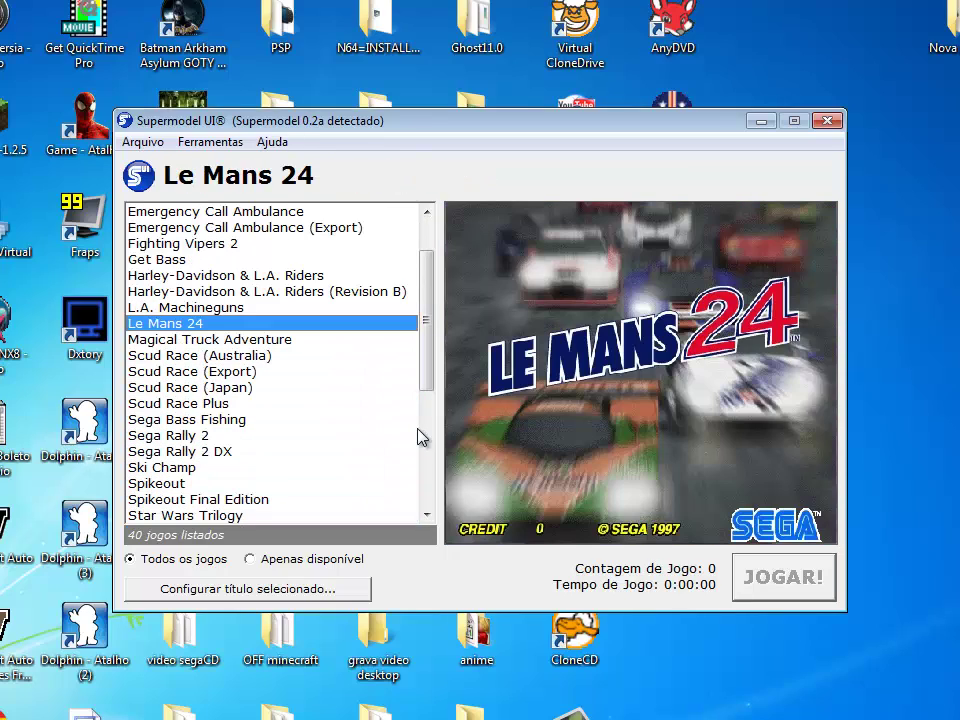
key("Up")
key("Up")
key("Up")
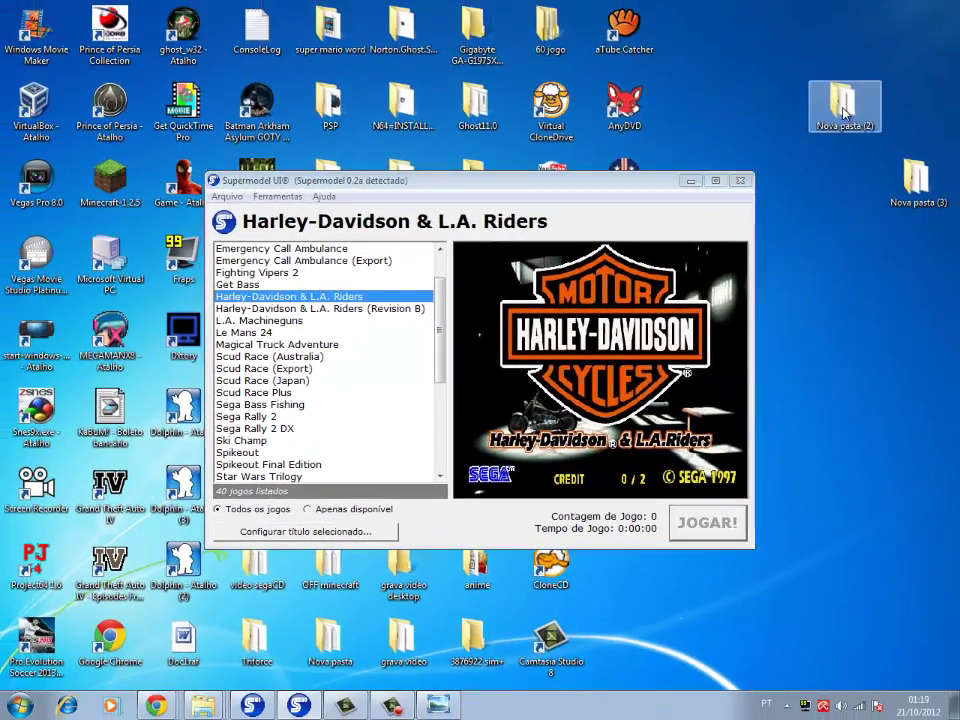
- Open the Nova pasta (2) desktop folder and launch Supermodel-UI from it
double_click(843, 110)
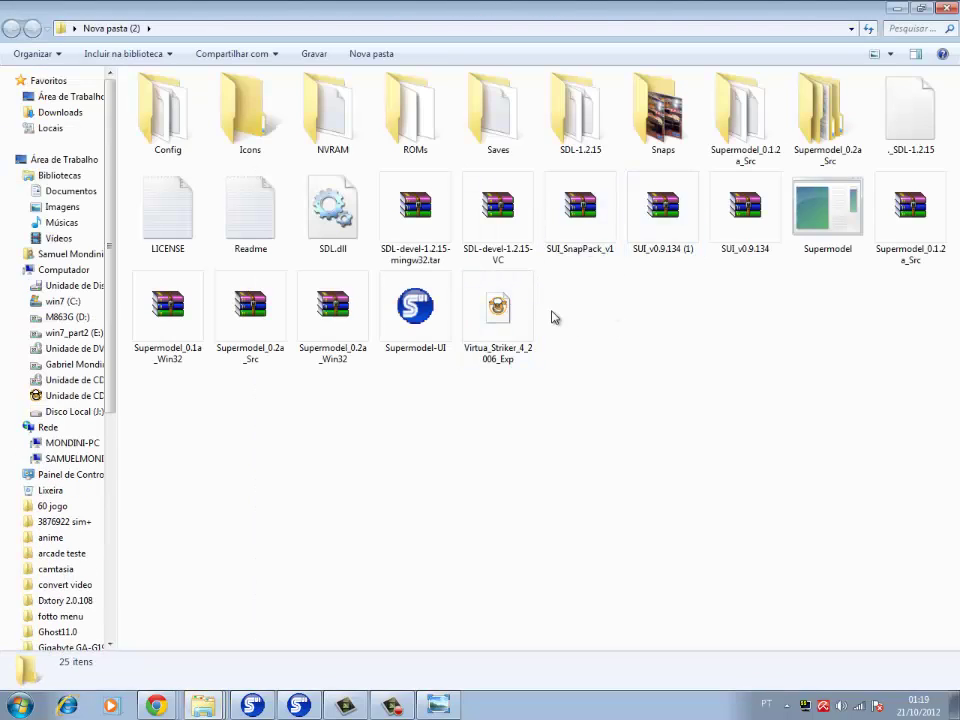
left_click(823, 222)
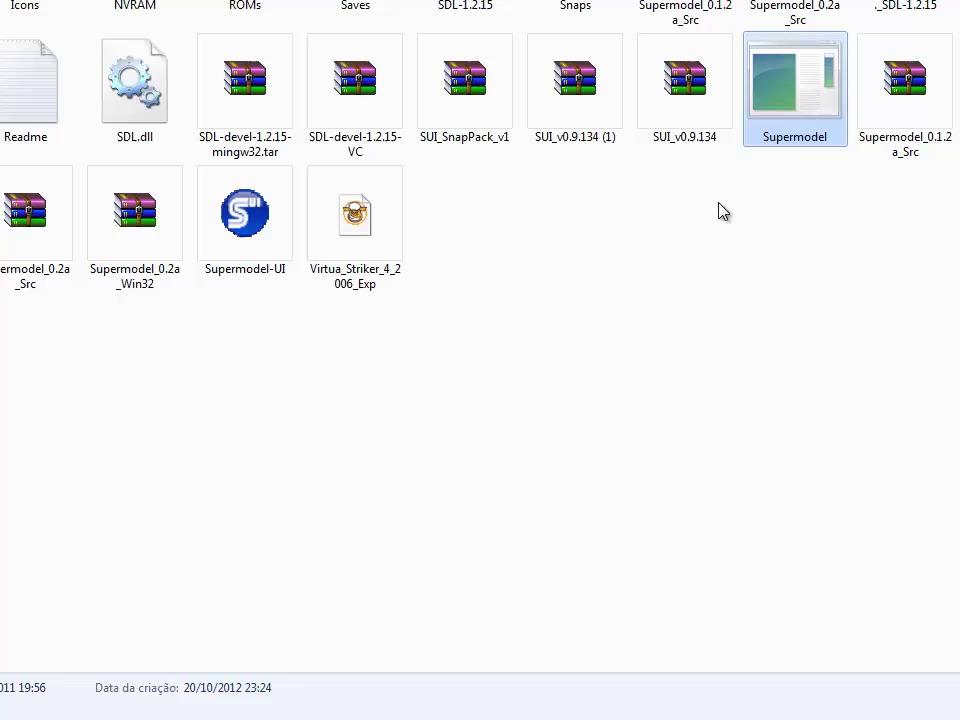
key("Return")
double_click(245, 235)
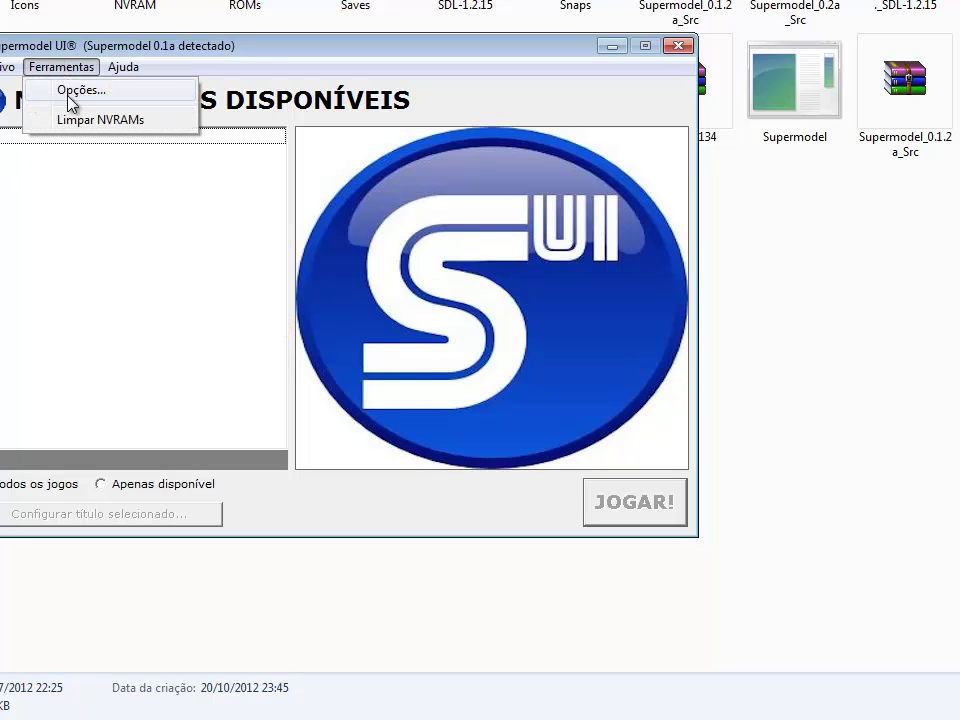
- Review the global options' folder paths, input, PowerPC, sound and video pages, and exit without saving
left_click(71, 92)
left_click(259, 157)
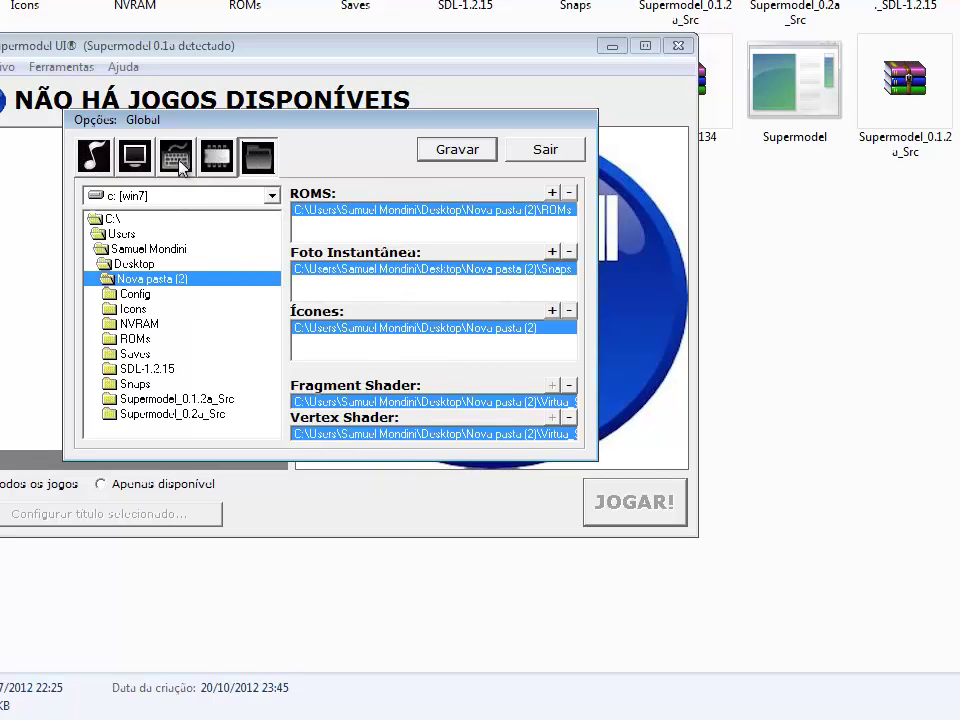
left_click(176, 158)
left_click(217, 156)
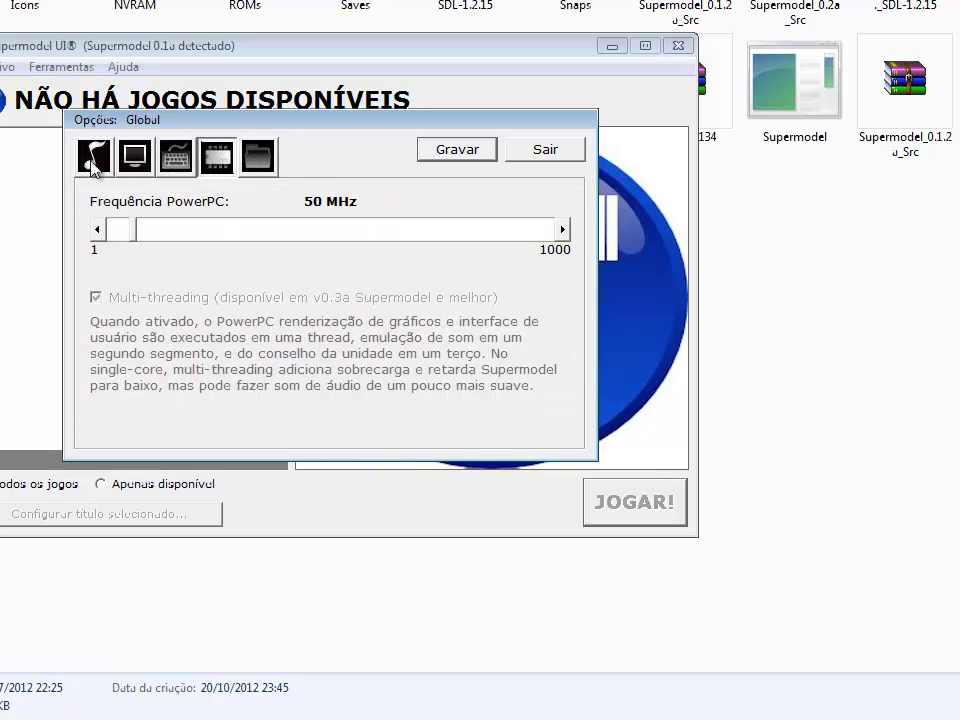
left_click(93, 158)
left_click(135, 156)
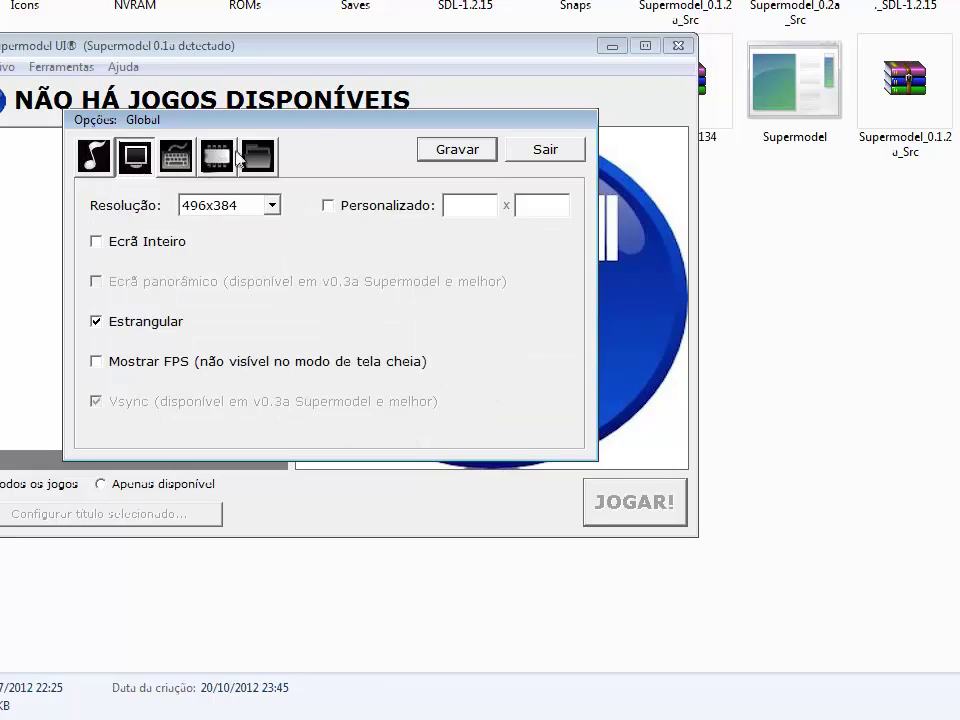
left_click(573, 146)
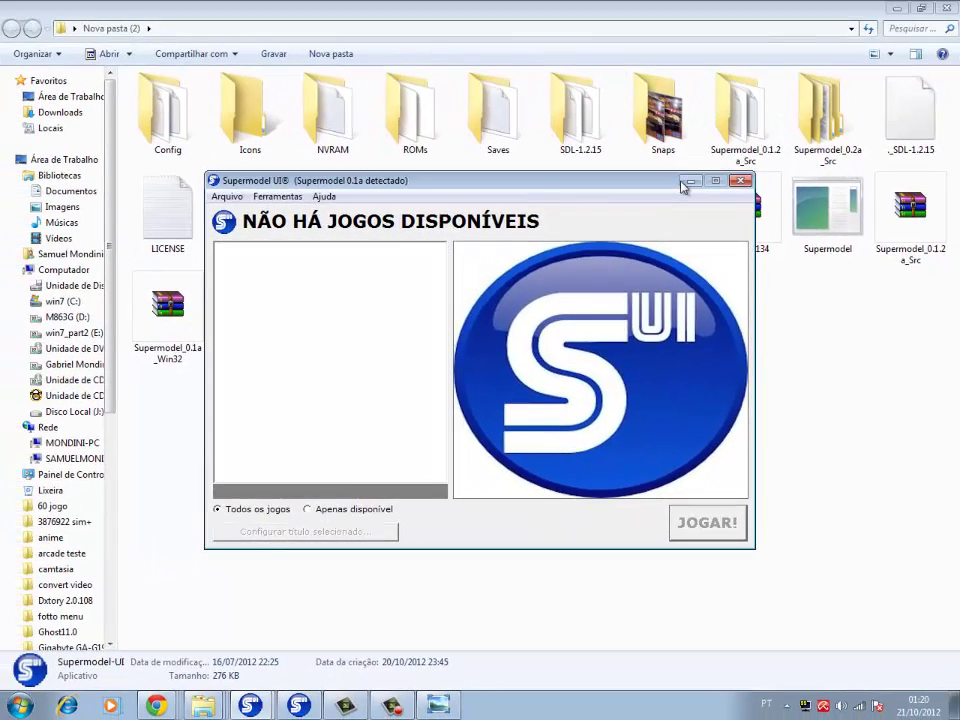
- Minimize Supermodel UI, view the YouTube page on getting The Lost World: Jurassic Park Arcade in Chrome, and minimize the browser
left_click(688, 182)
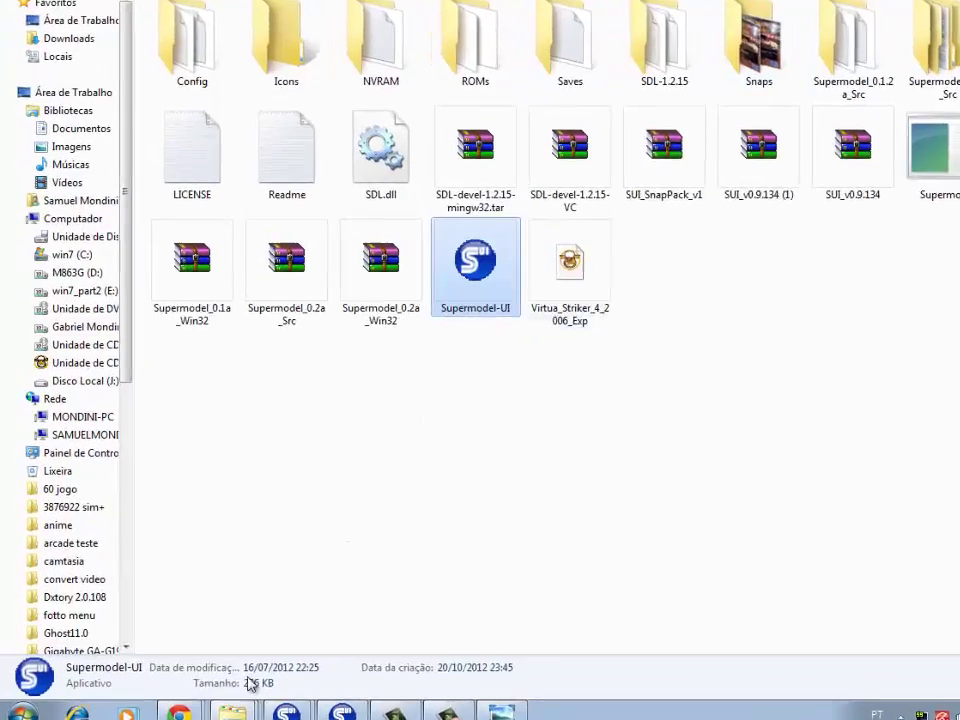
mouse_move(156, 705)
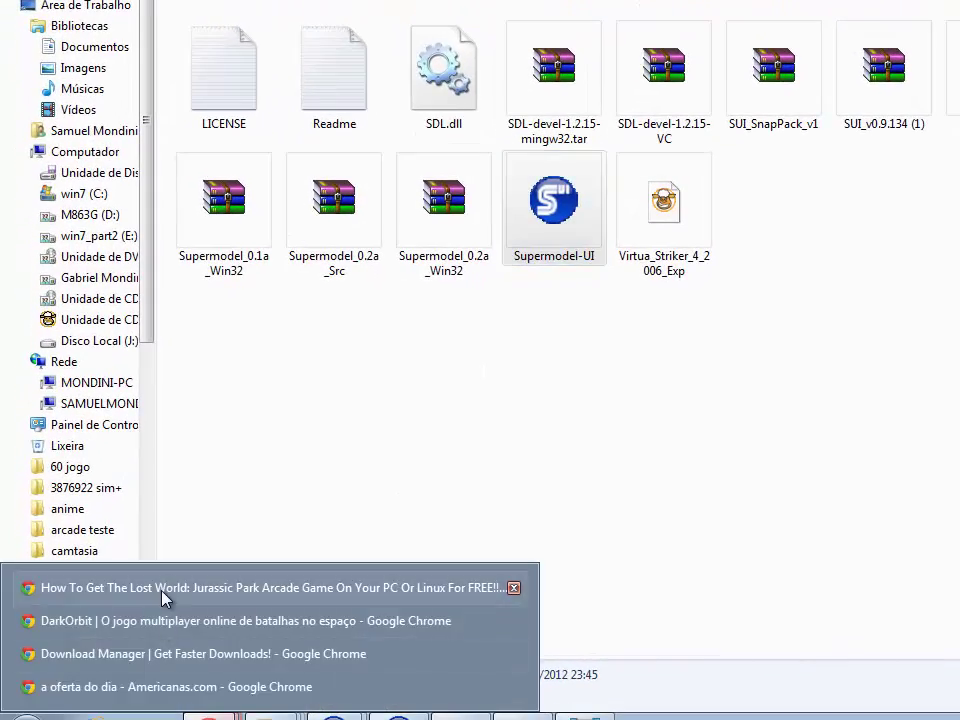
left_click(280, 588)
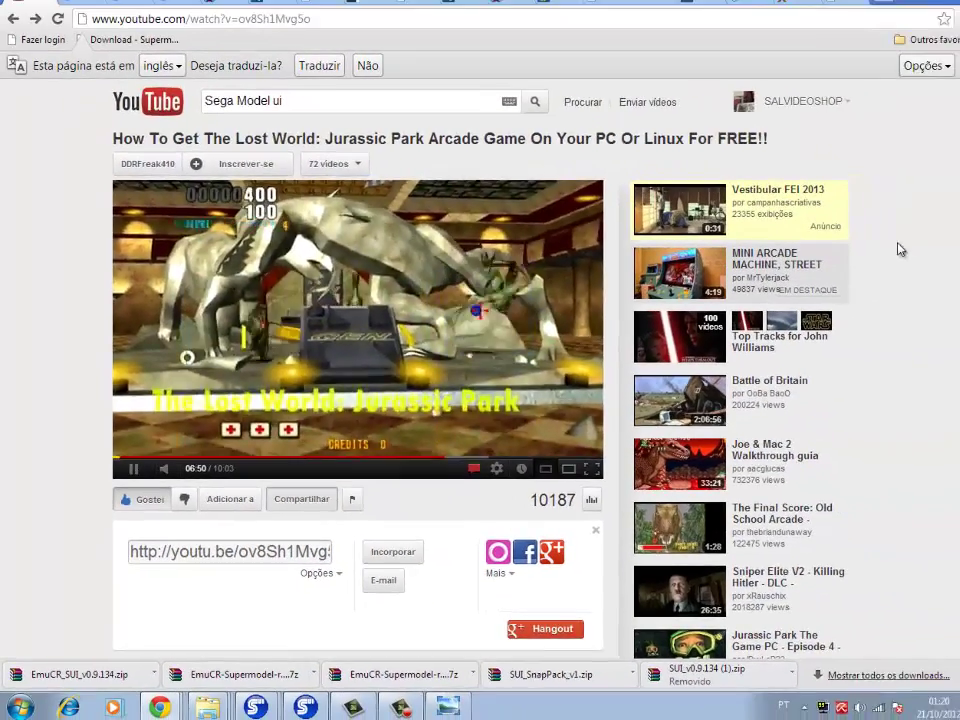
scroll(880, 255, "down", 1)
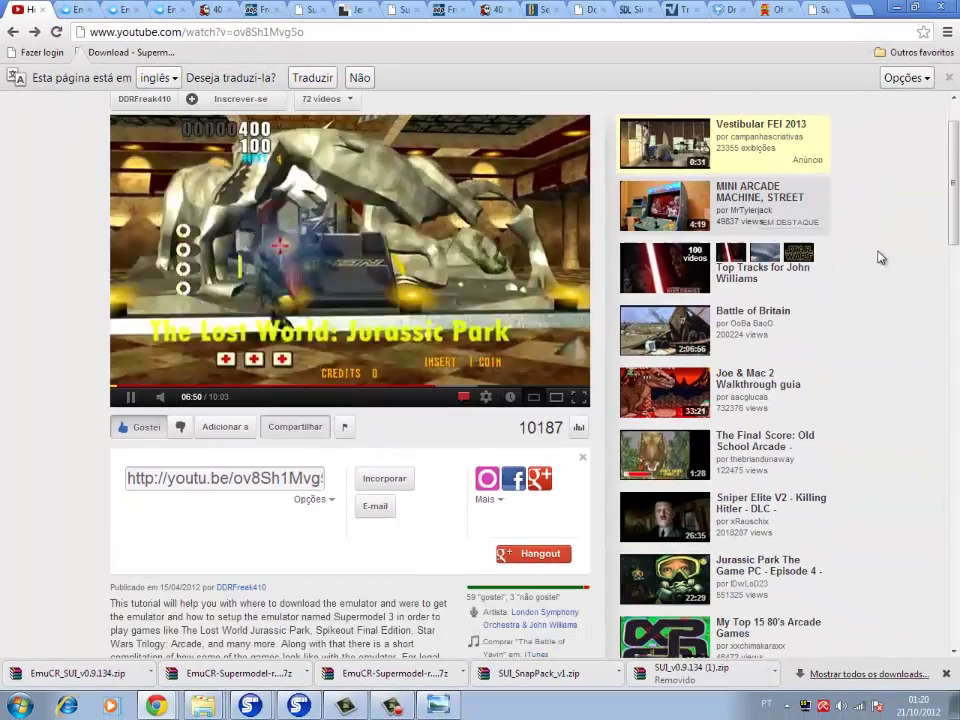
scroll(886, 306, "up", 1)
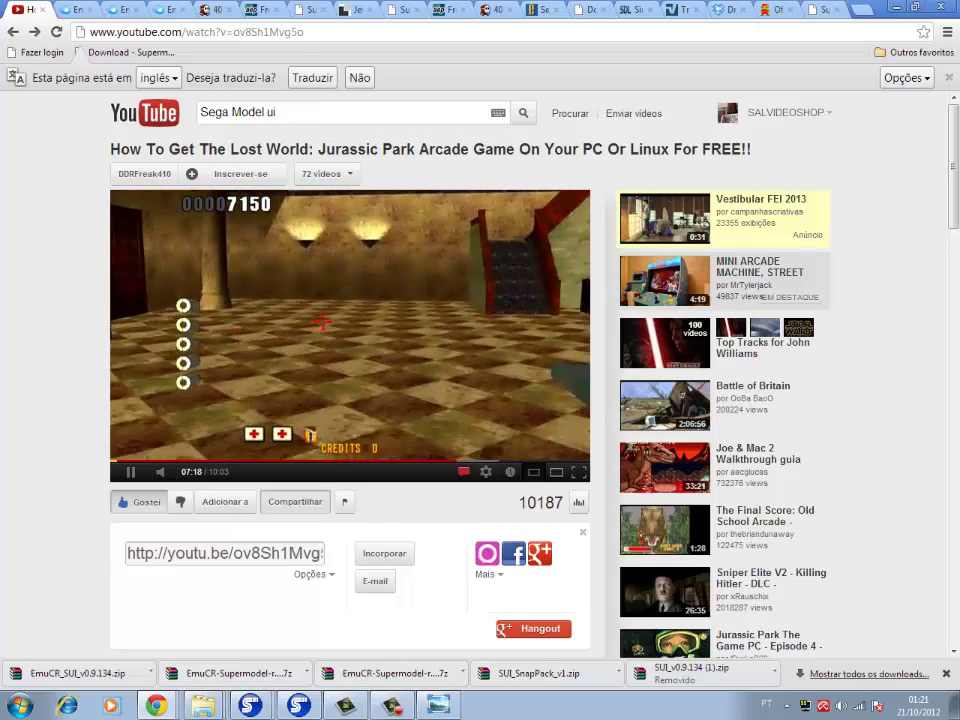
left_click(897, 11)
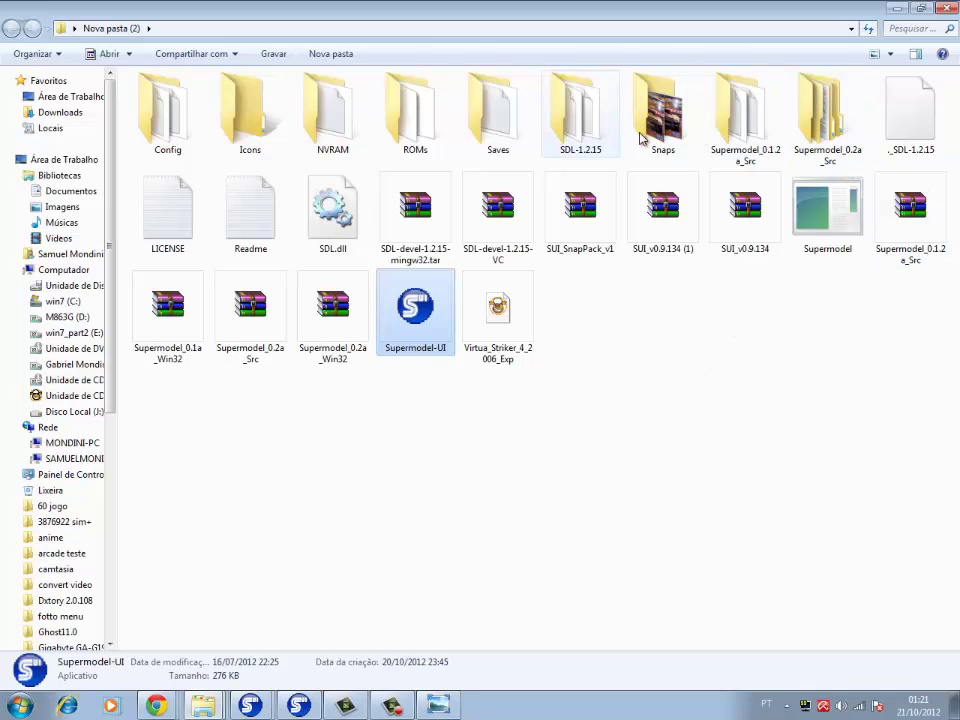
- Put away the Nova pasta (2) folder and open the desktop folder Nova pasta (3) in a maximized window to view its files
left_click(897, 12)
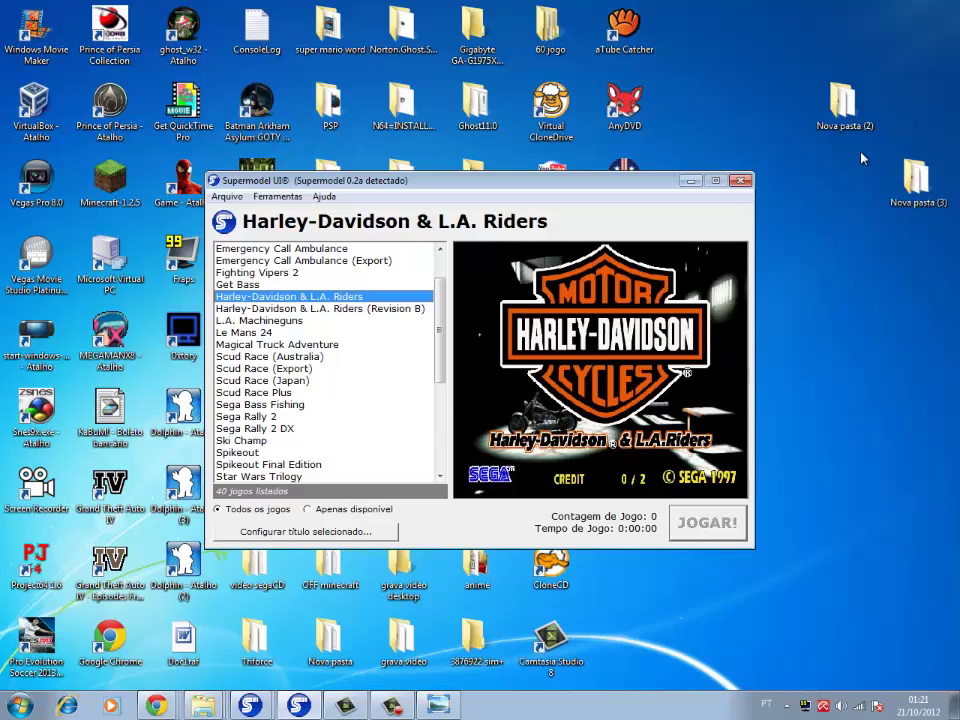
double_click(840, 100)
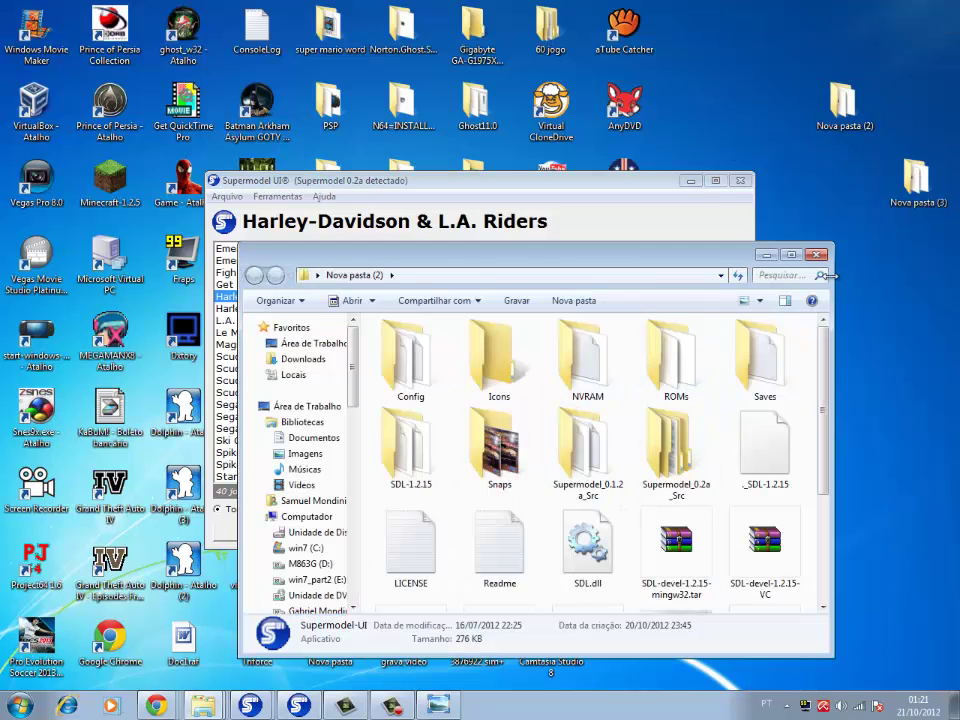
key("alt+F4")
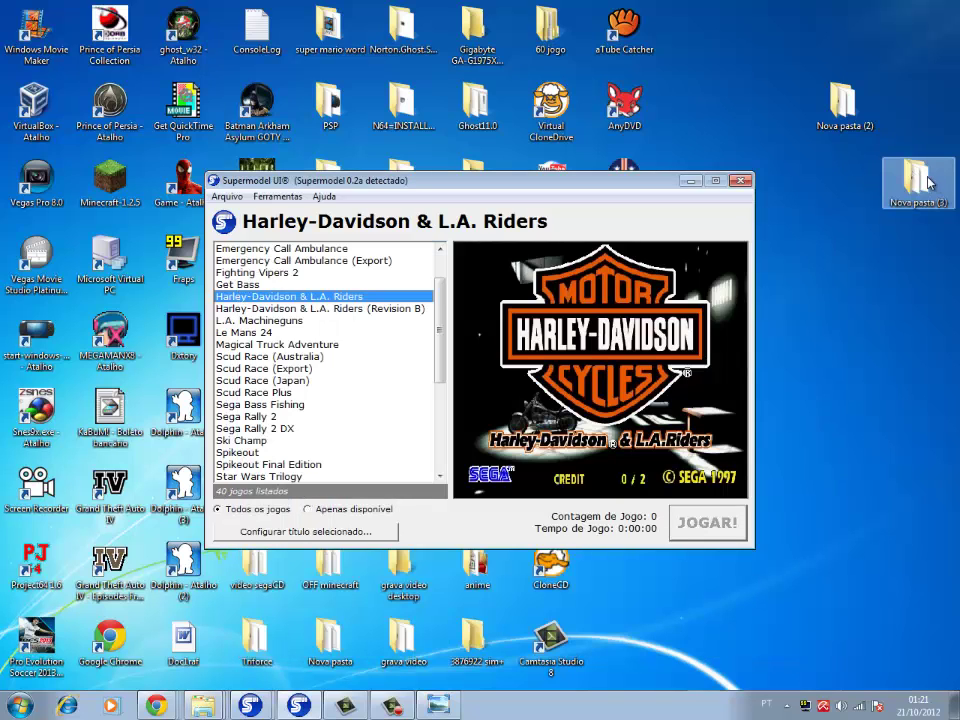
double_click(916, 182)
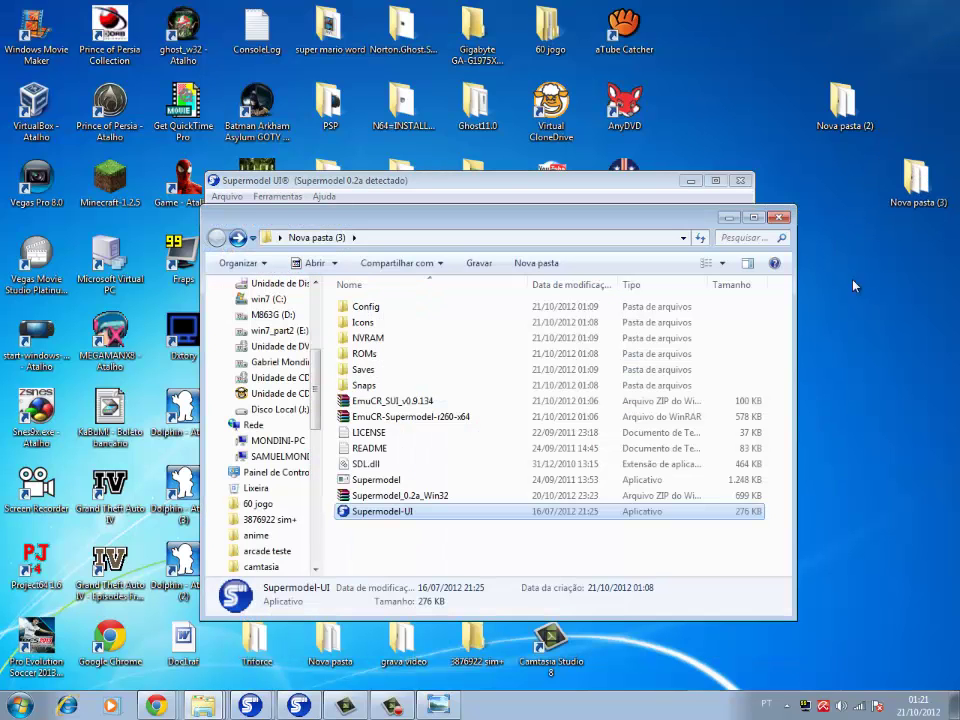
left_click(755, 218)
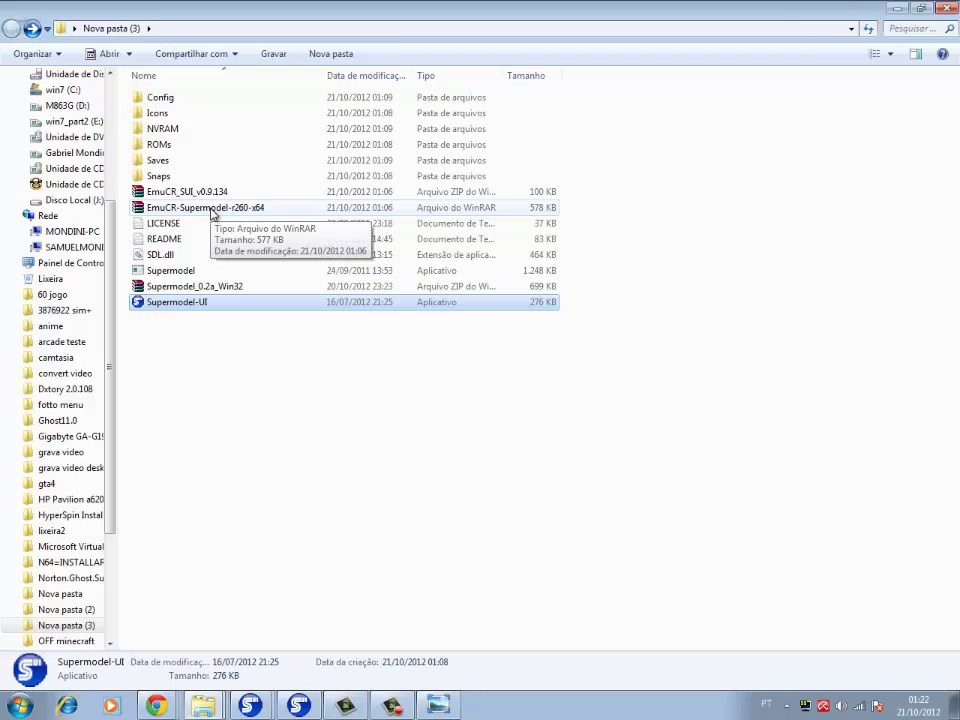
- Switch to the YouTube page in Chrome and open the MediaFire link for Supermodel 0.3 GUI in the video description
right_click(212, 709)
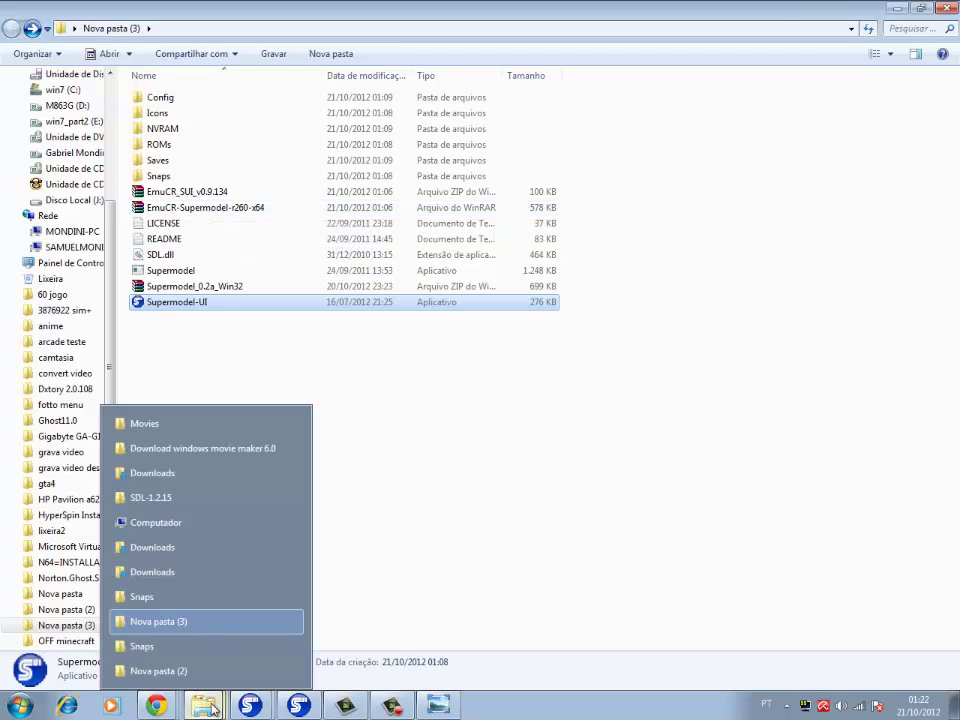
left_click(156, 707)
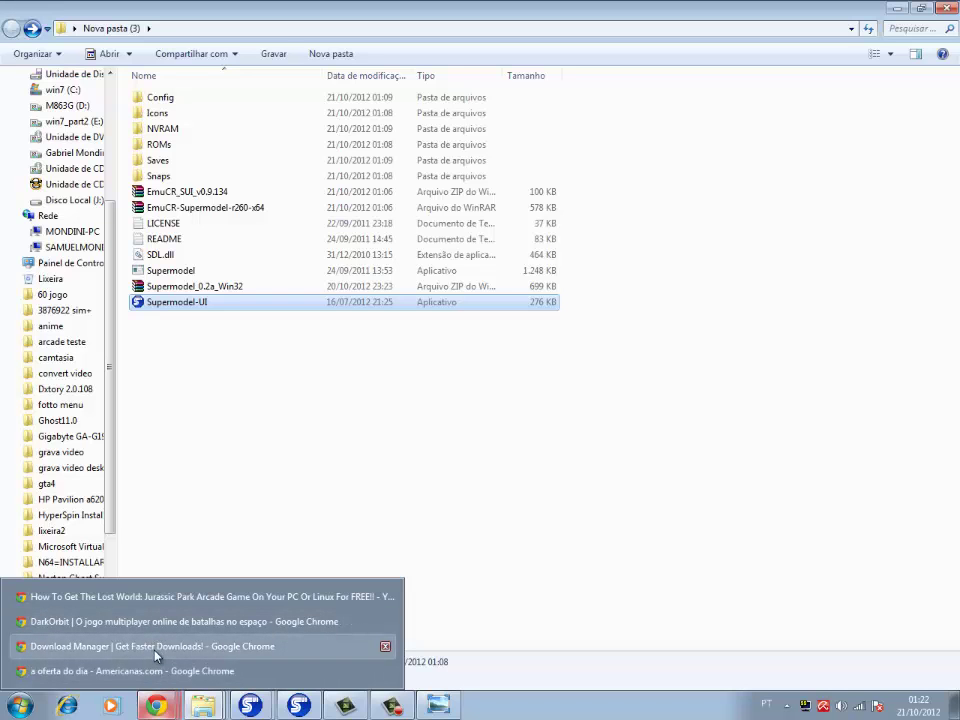
left_click(156, 597)
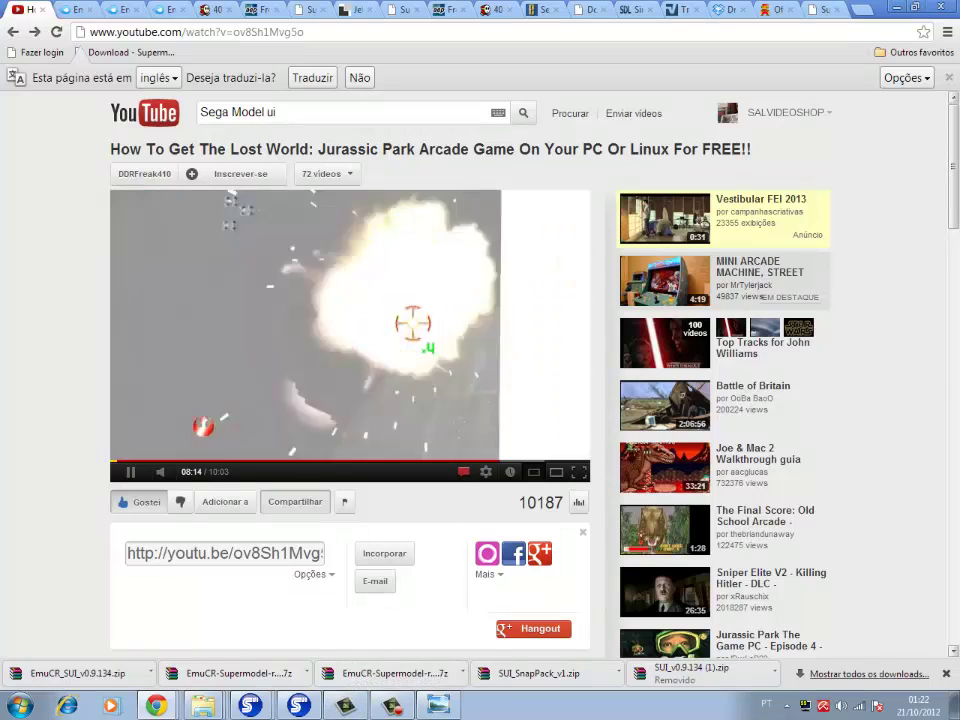
left_click(952, 651)
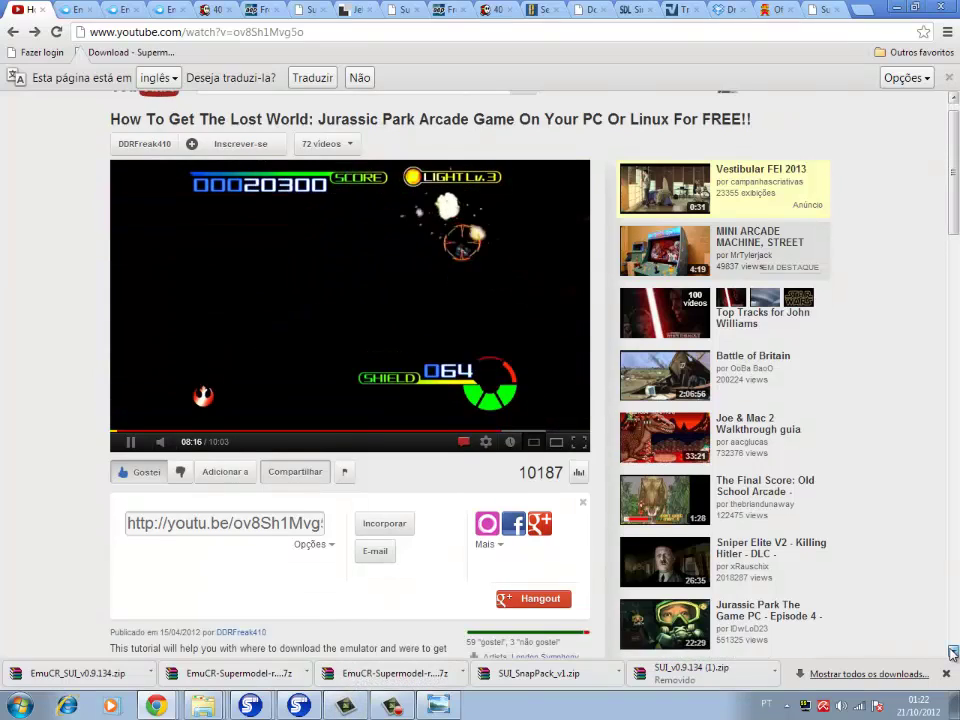
left_click(952, 651)
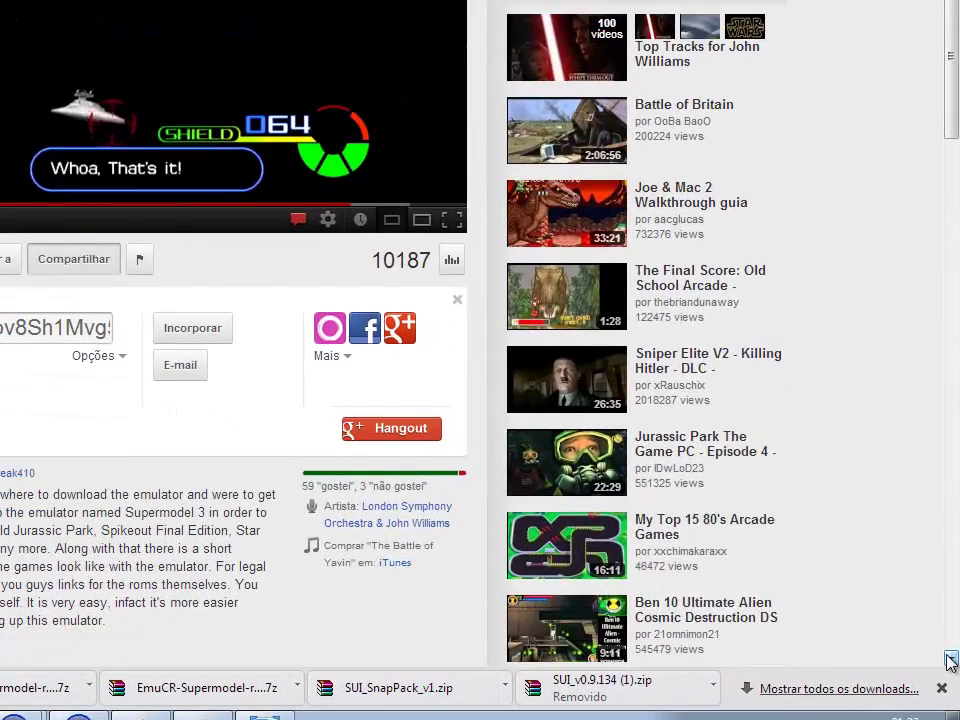
left_click(950, 662)
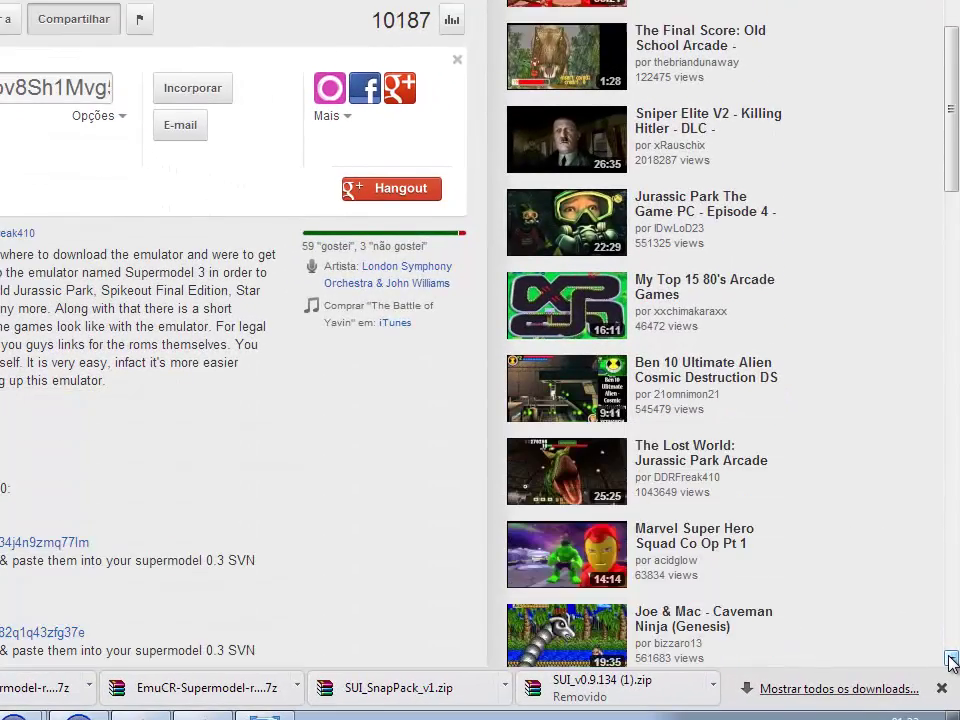
left_click(950, 662)
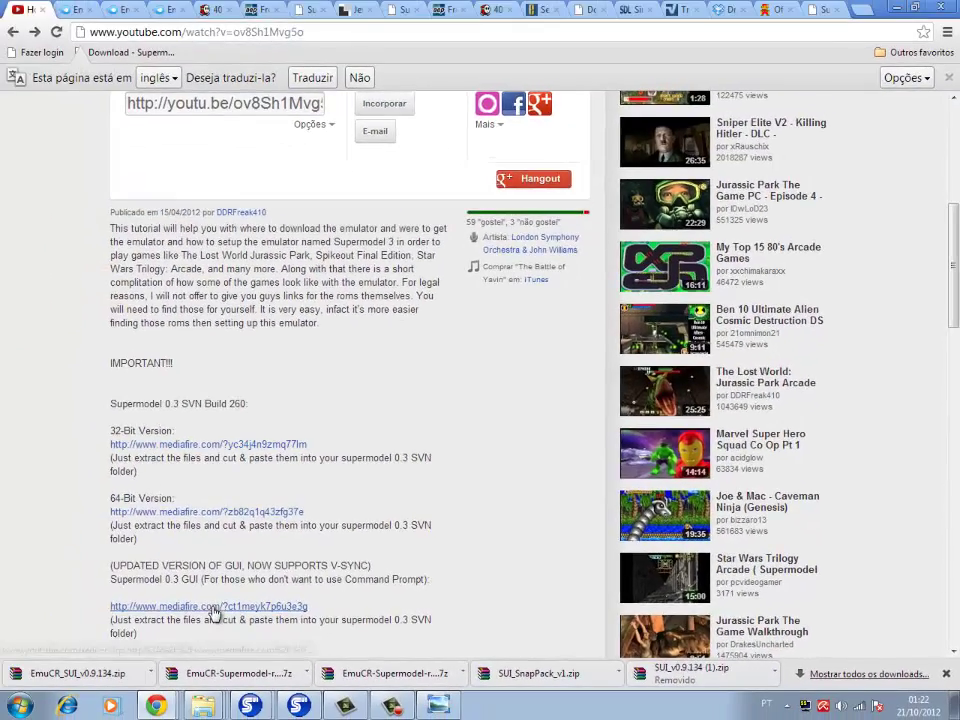
left_click(5, 600)
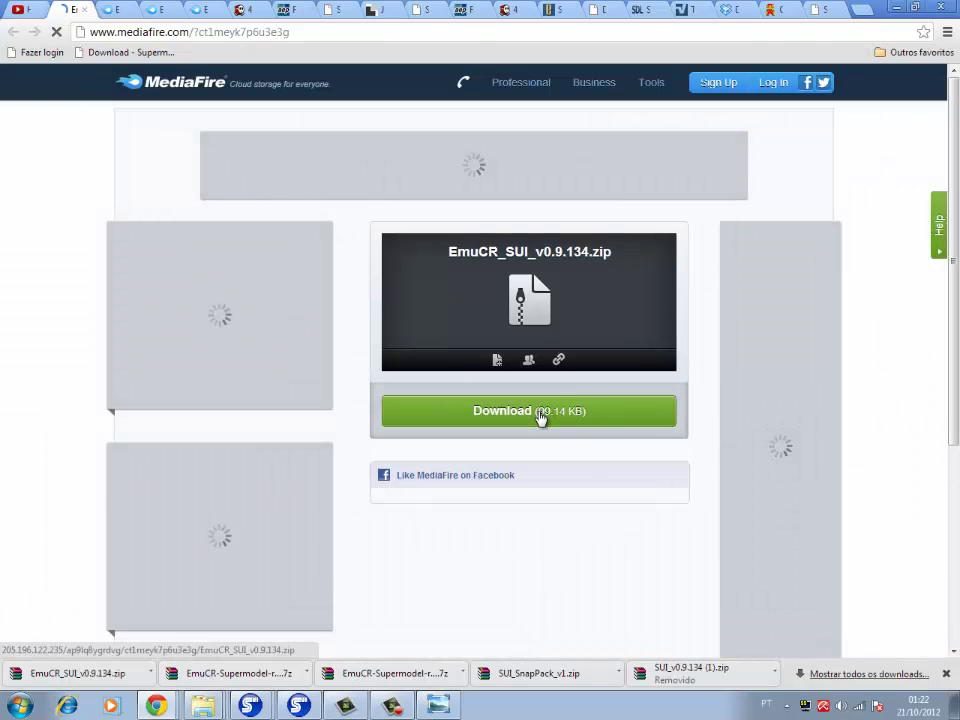
- Download EmuCR_SUI_v0.9.134.zip from MediaFire and show the downloaded file in its folder
left_click(540, 413)
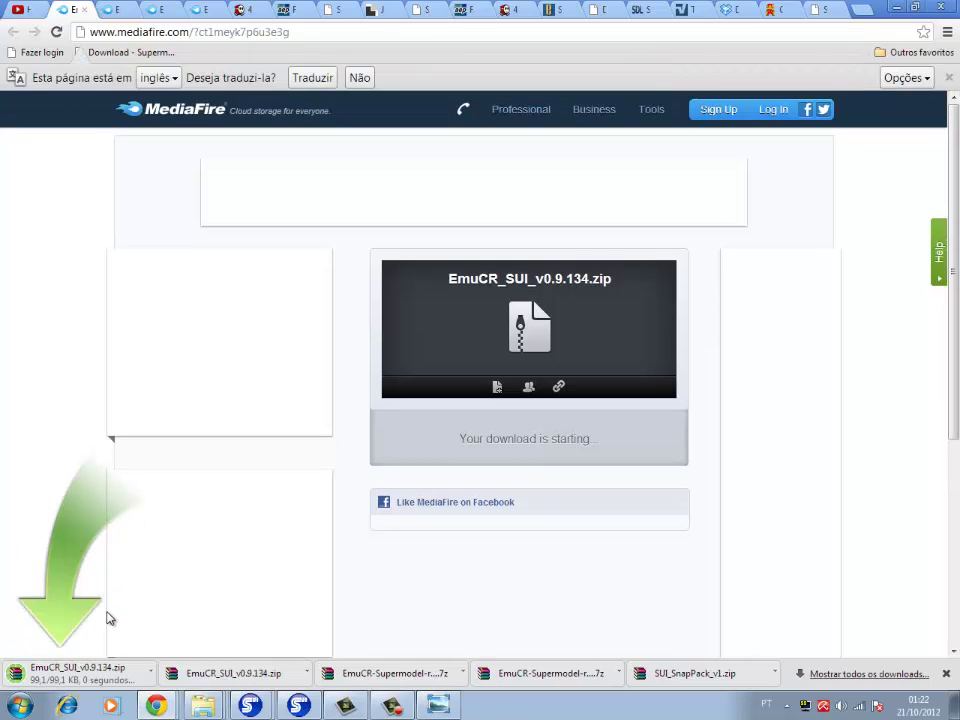
right_click(70, 680)
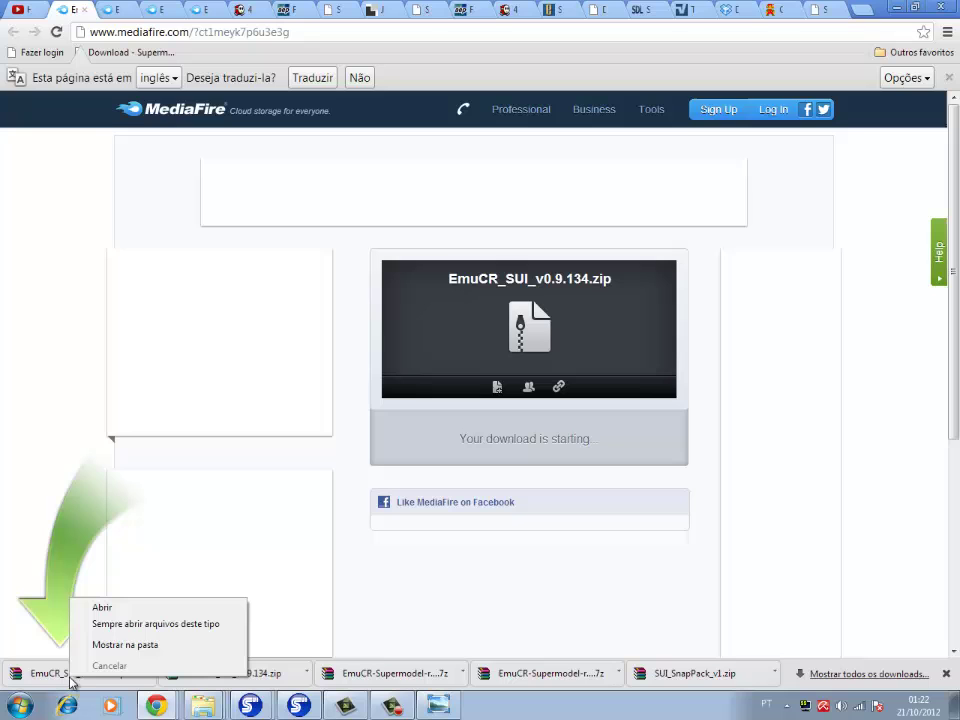
left_click(113, 651)
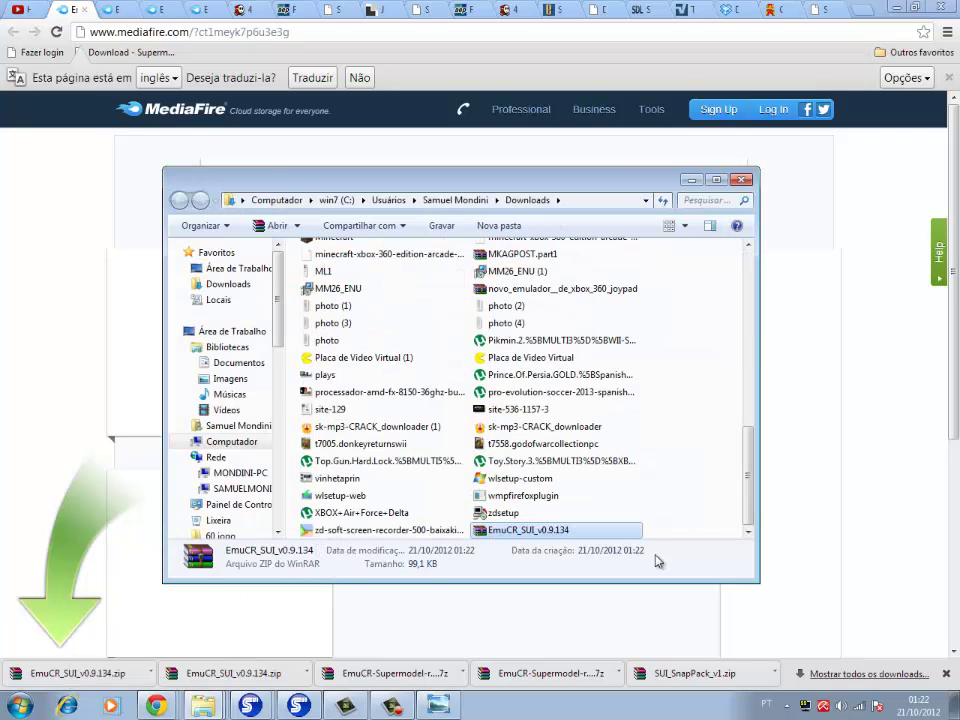
- Cut EmuCR_SUI_v0.9.134 from the Downloads folder and minimize the windows behind it to reveal the desktop
right_click(536, 532)
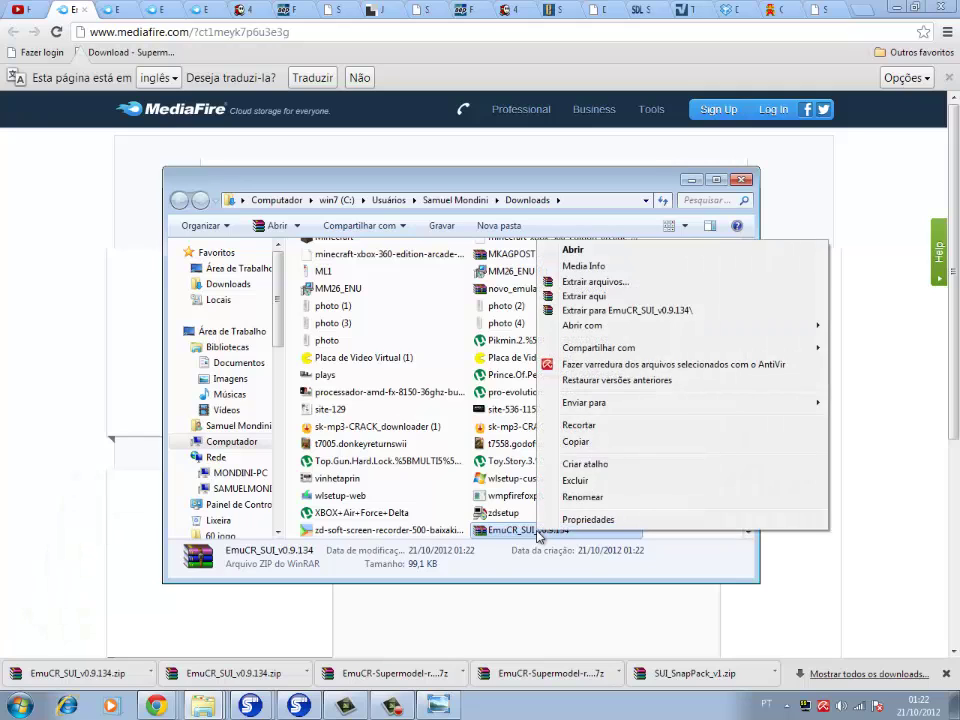
left_click(617, 431)
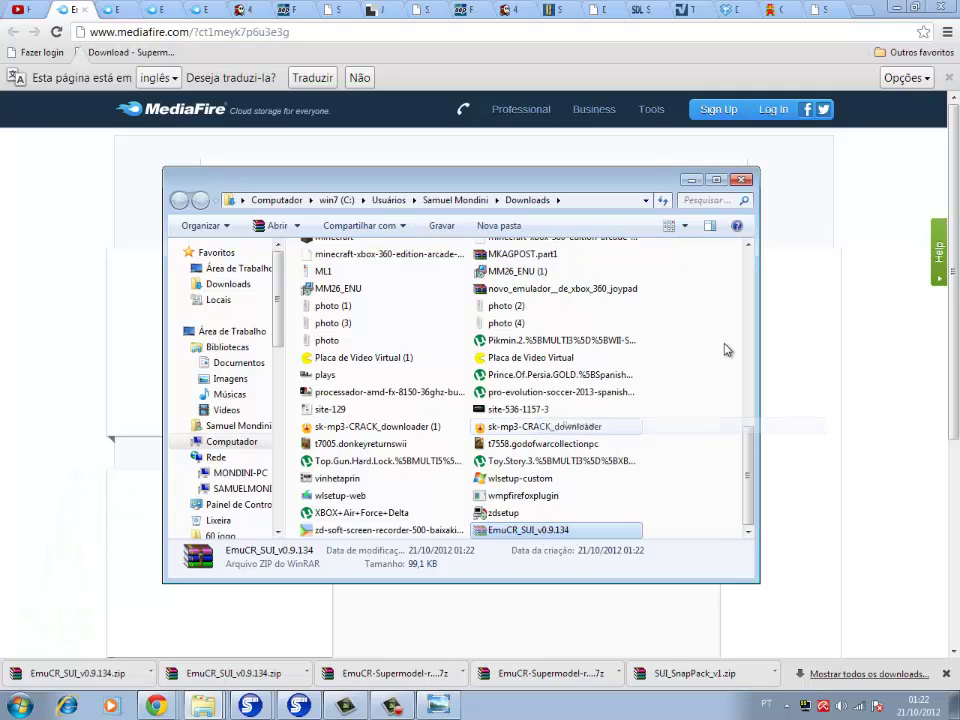
left_click(898, 10)
left_click(898, 12)
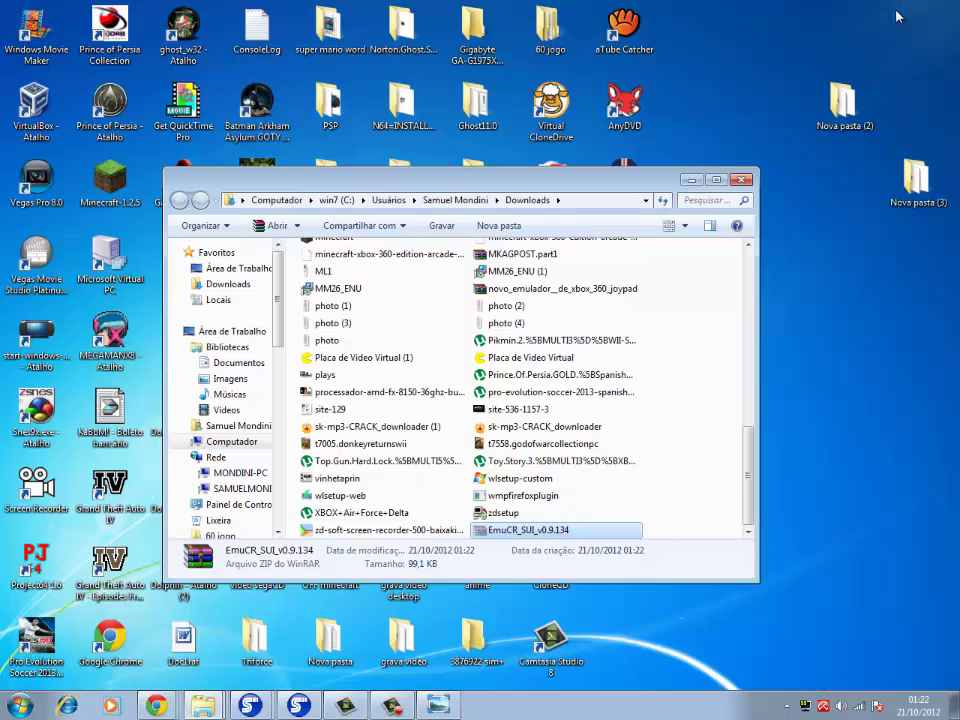
- Close the Downloads window and open the desktop folder Nova pasta (3) in a maximized window
left_click(741, 181)
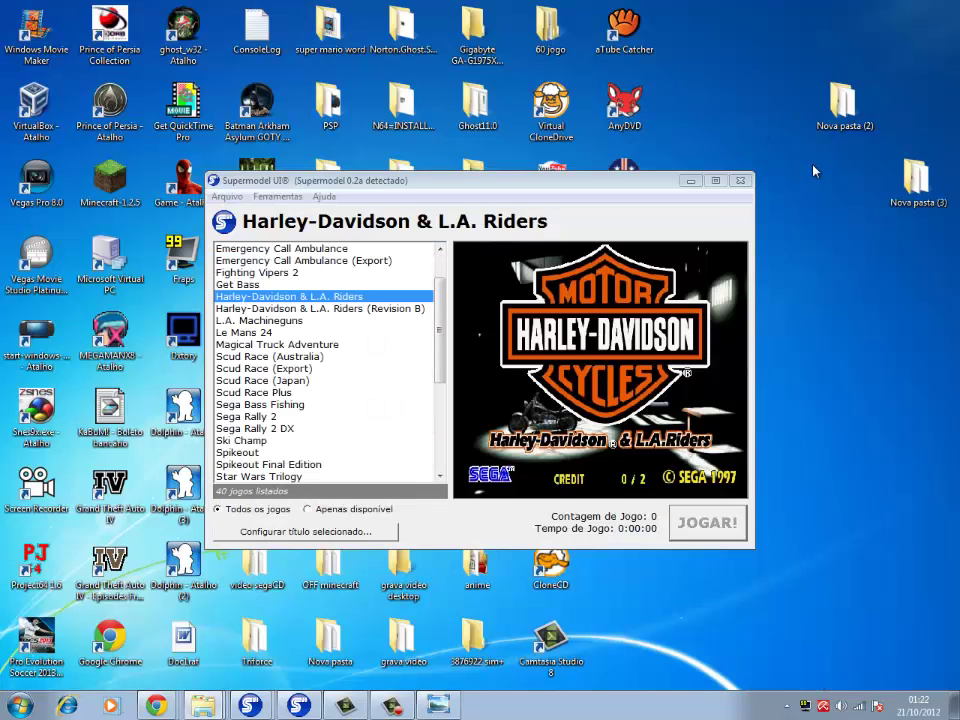
double_click(917, 185)
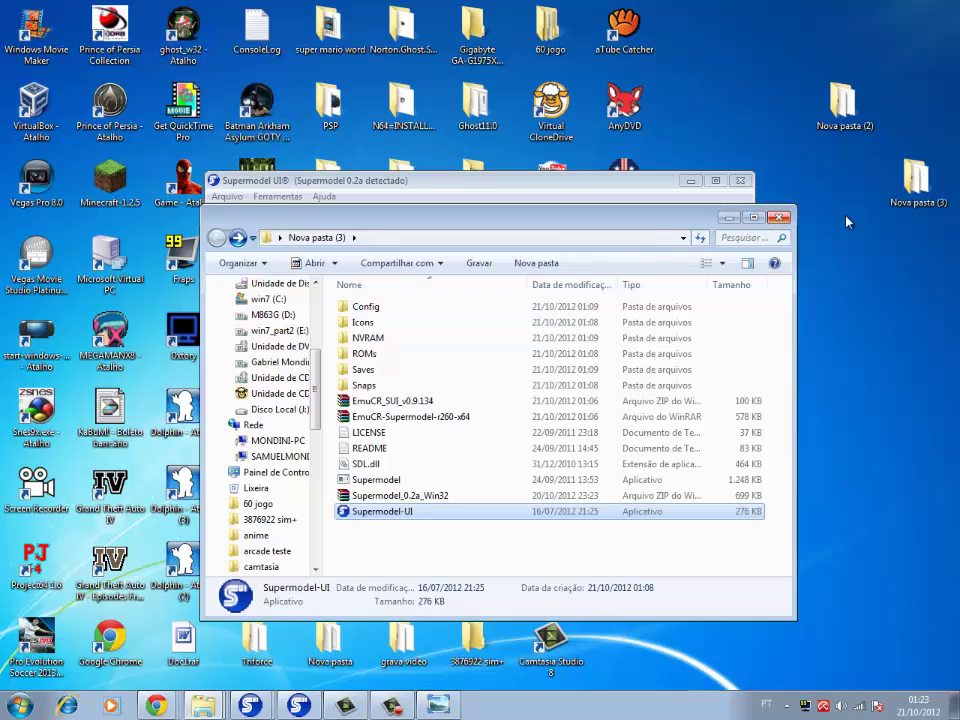
left_click(754, 217)
- Try to paste the cut EmuCR_SUI_v0.9.134 archive into Nova pasta (3)
right_click(513, 425)
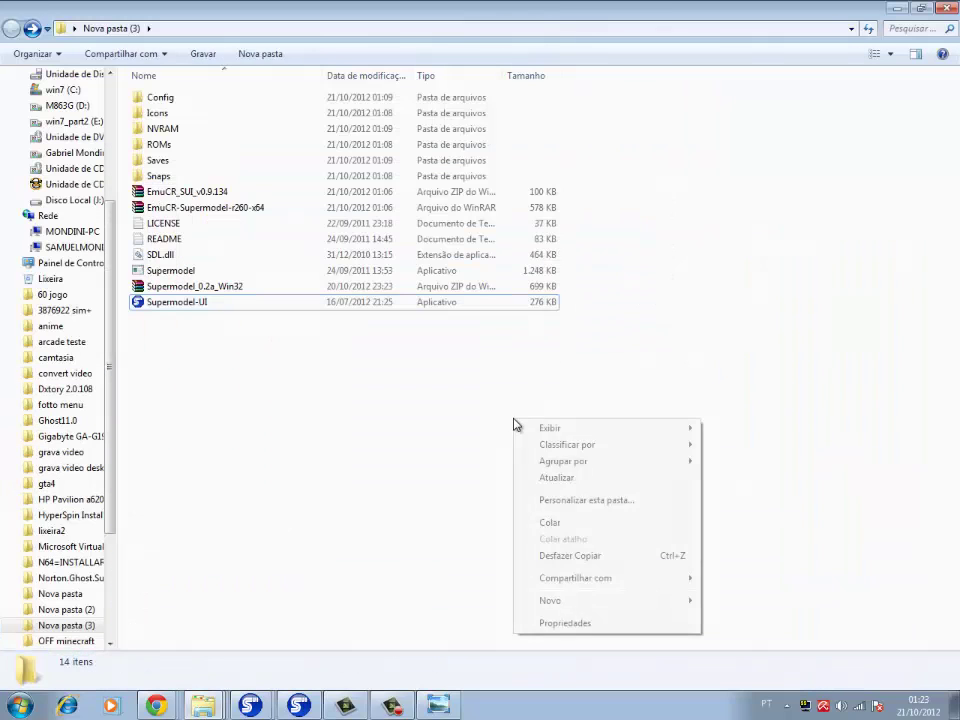
left_click(588, 520)
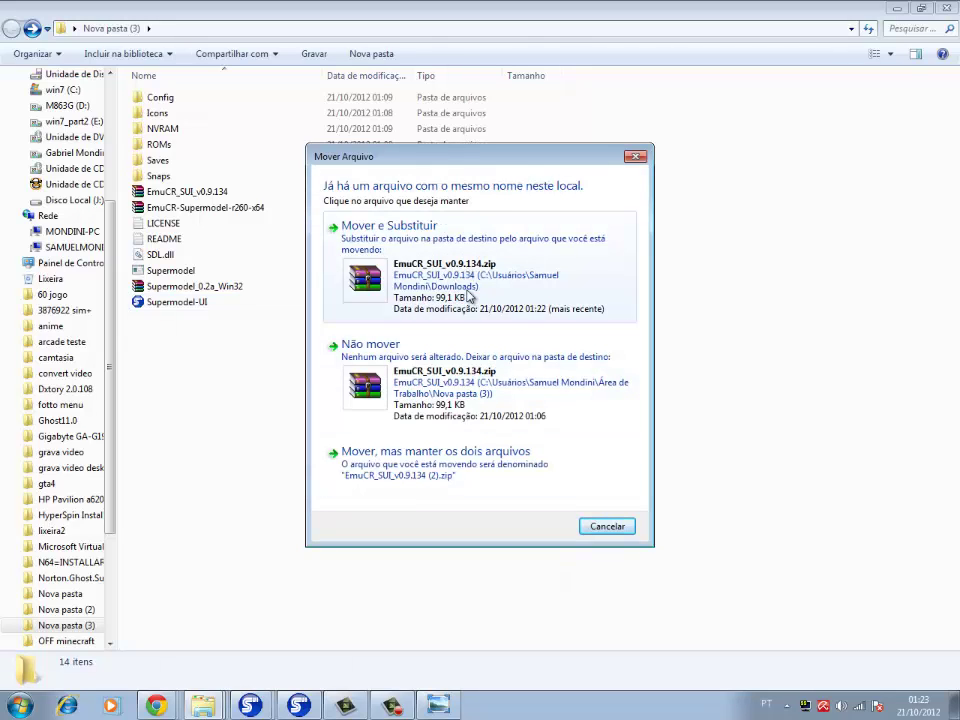
left_click(610, 530)
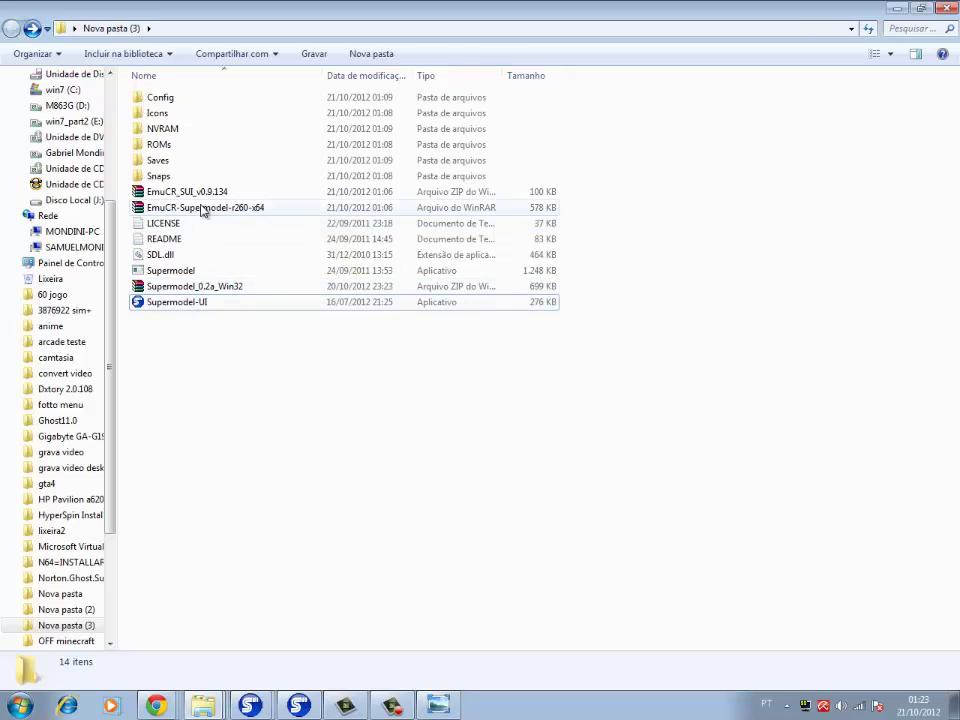
- Open the EmuCR_SUI_v0.9.134 archive to view its contents, dismissing the licence reminder, and minimize the archive window
double_click(200, 193)
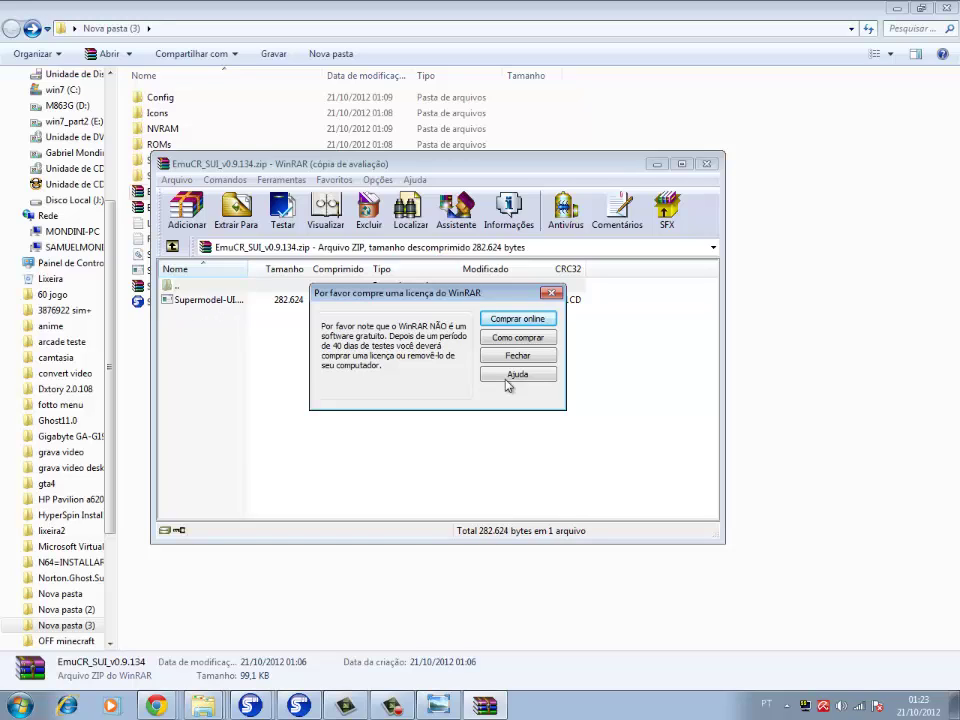
left_click(549, 294)
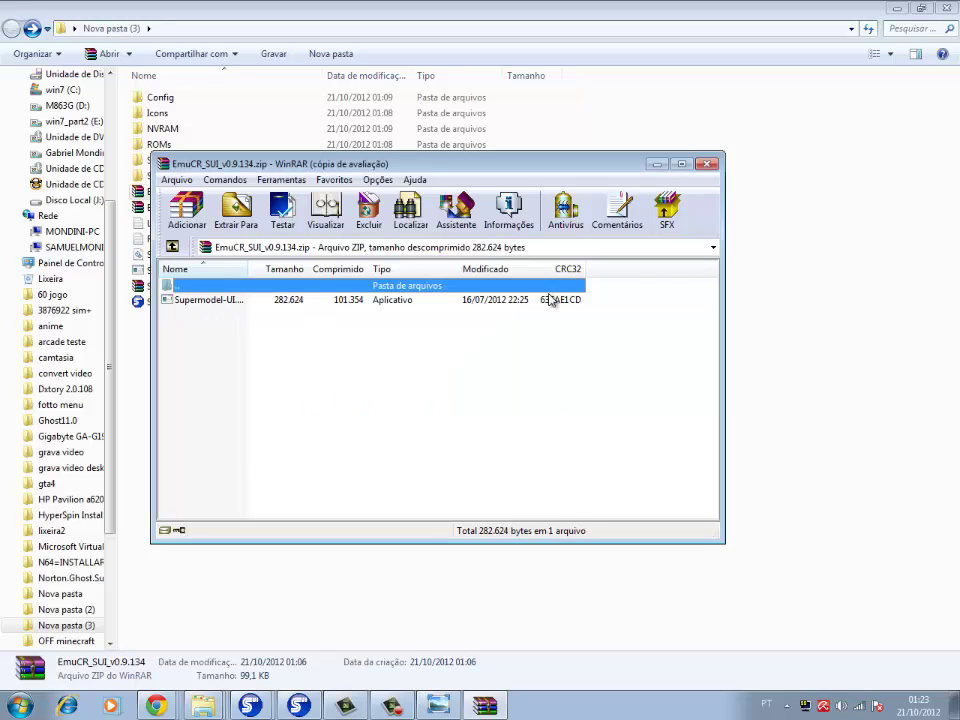
left_click(658, 164)
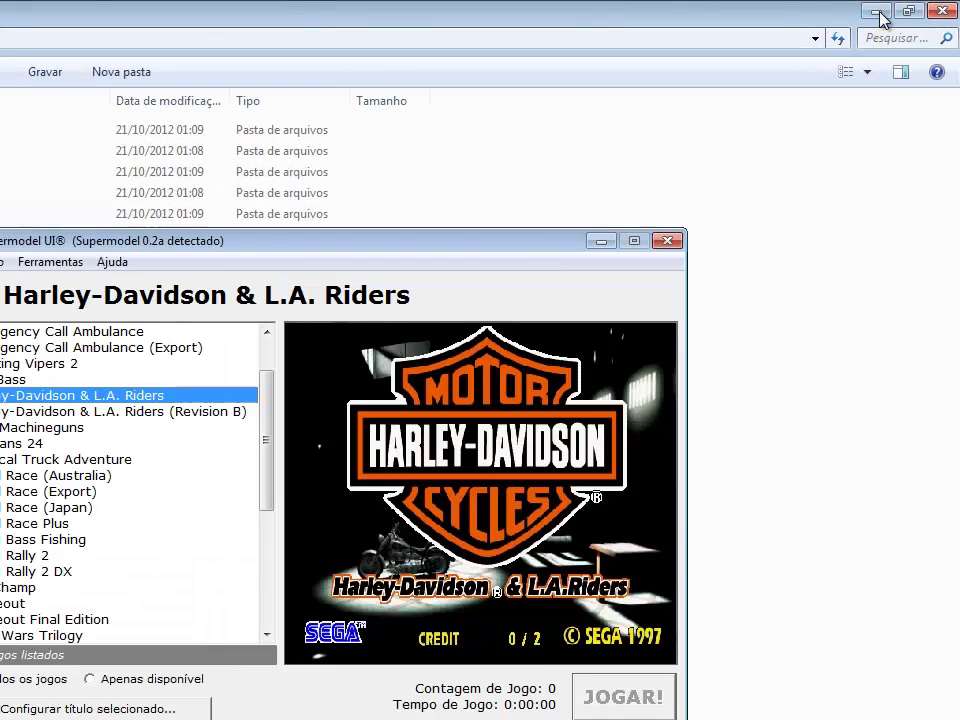
- Minimize the folder window and browse the Supermodel UI game previews from Daytona USA 2 Battle on the Edge to Virtual On: Oratorio Tangram (Version 5.4g)
left_click(877, 12)
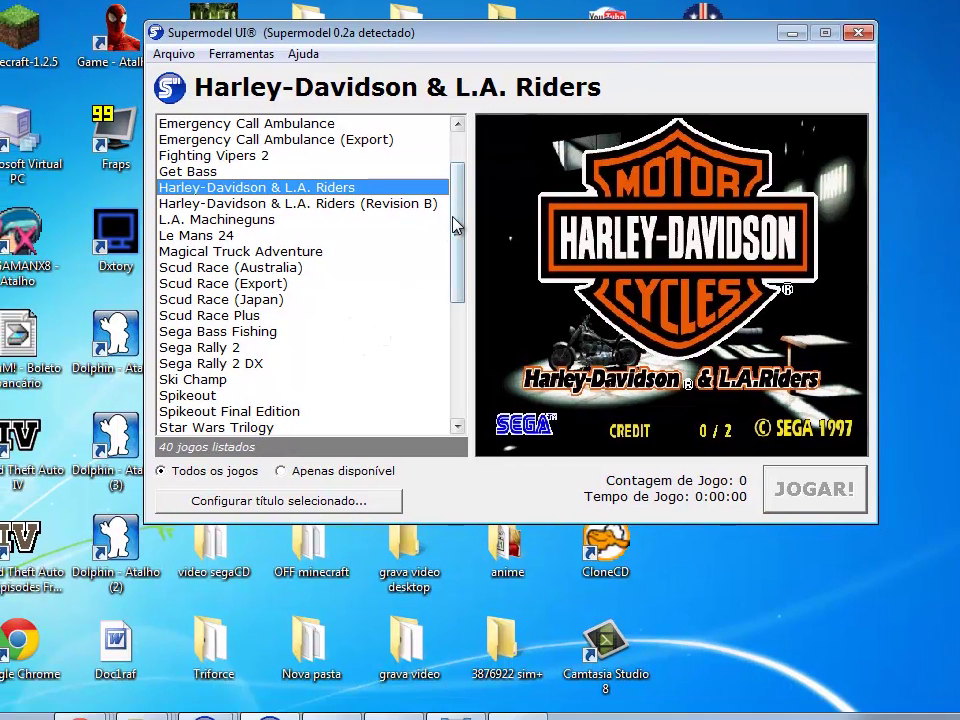
left_click_drag(455, 226, 470, 184)
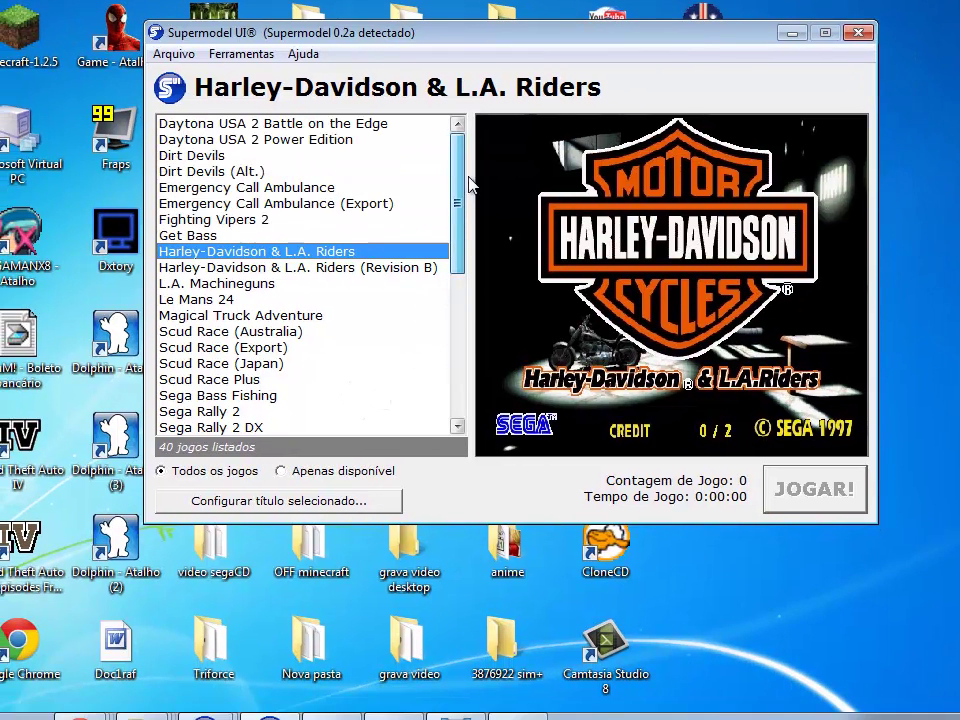
left_click(281, 141)
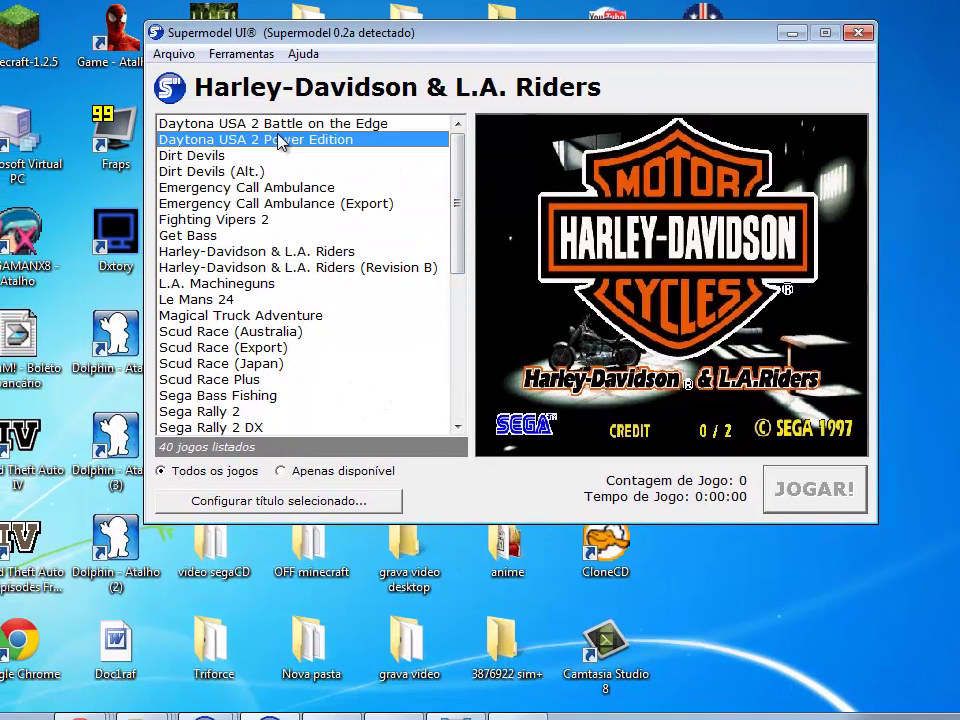
left_click(284, 125)
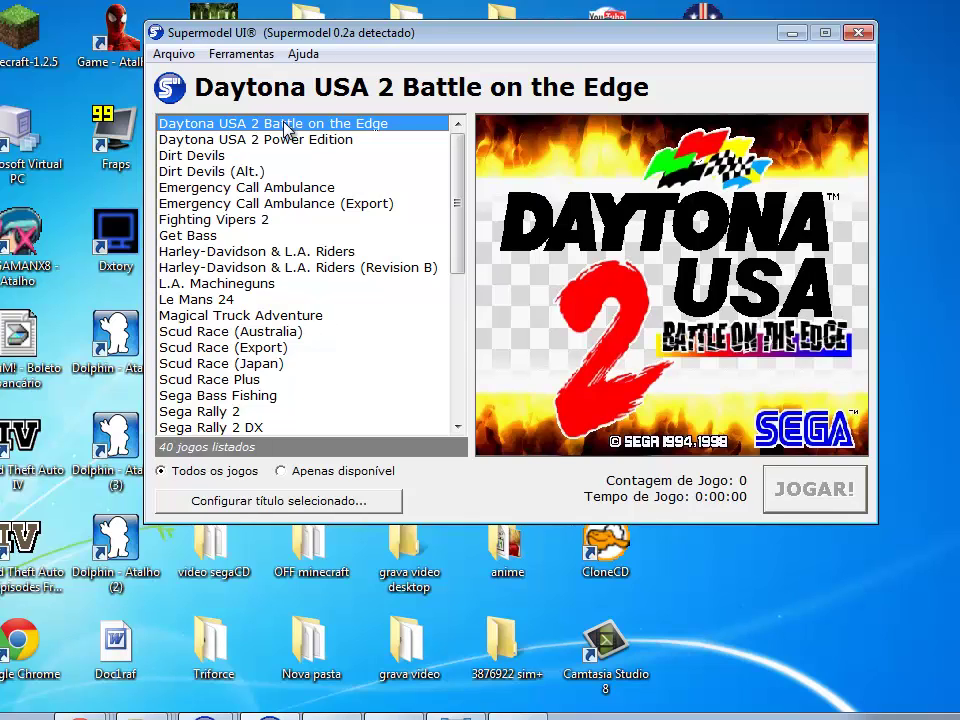
key("Down")
key("Down")
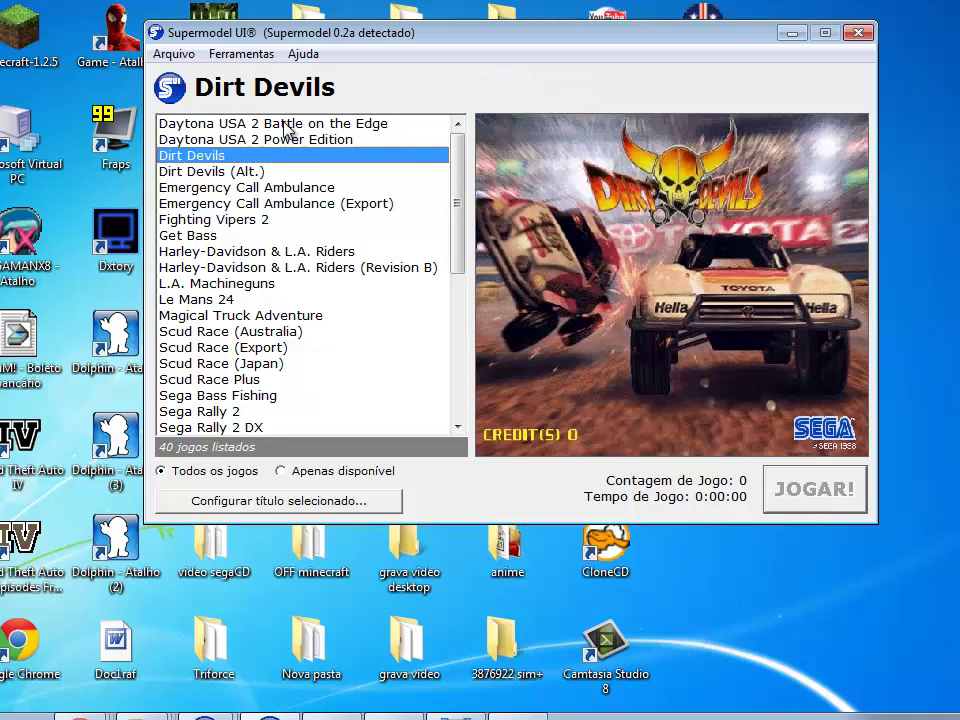
key("Down")
key("Down")
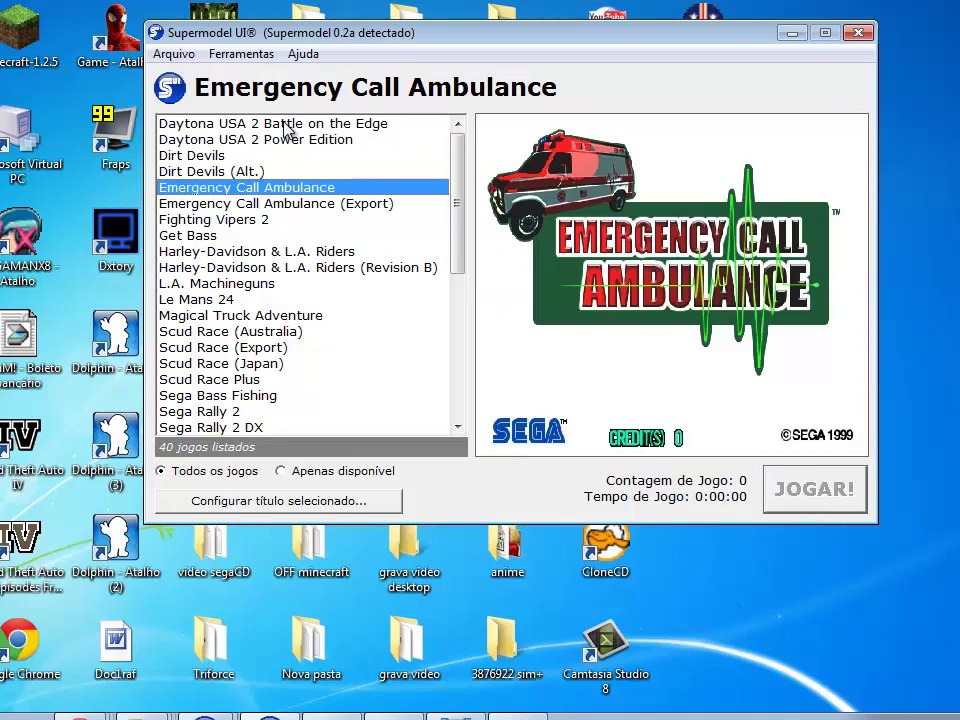
key("Down")
key("Down")
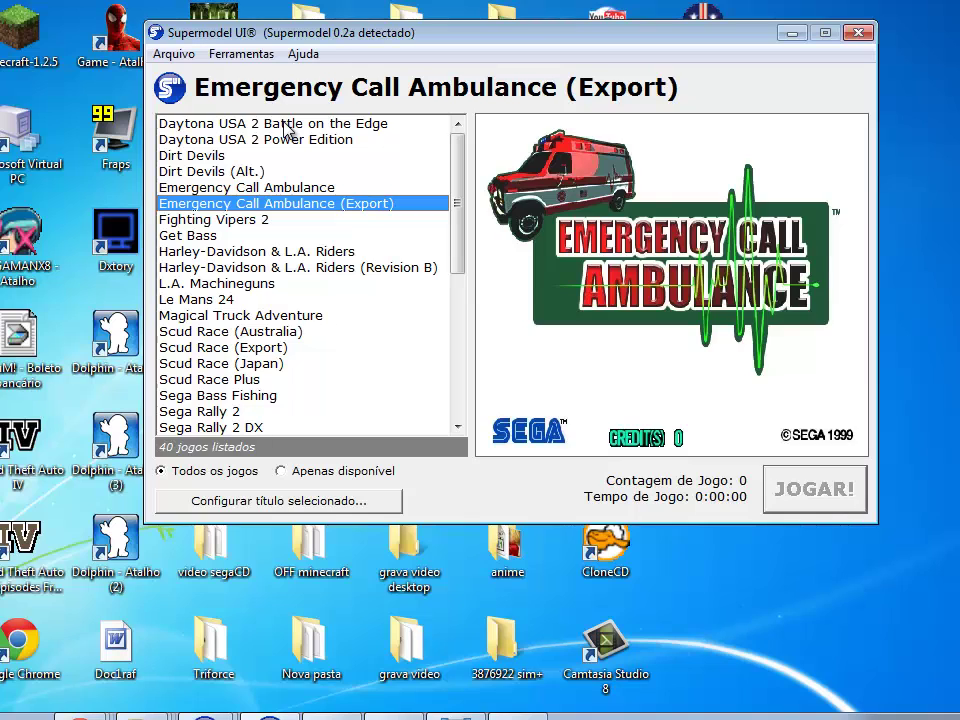
key("Down")
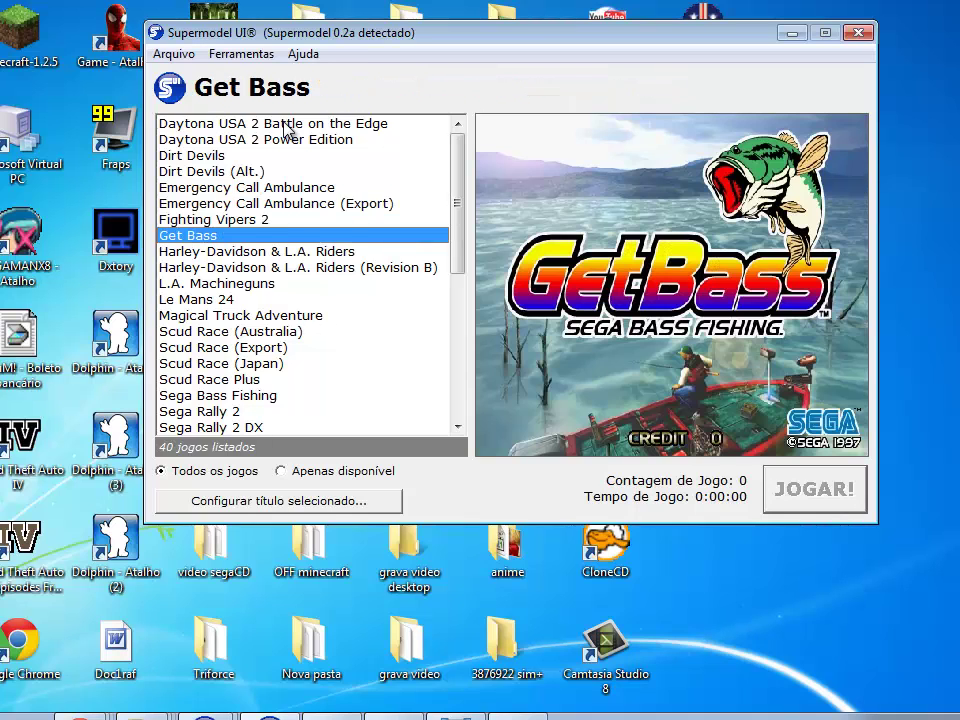
key("Down")
key("Up")
key("Down")
key("Down")
key("Down")
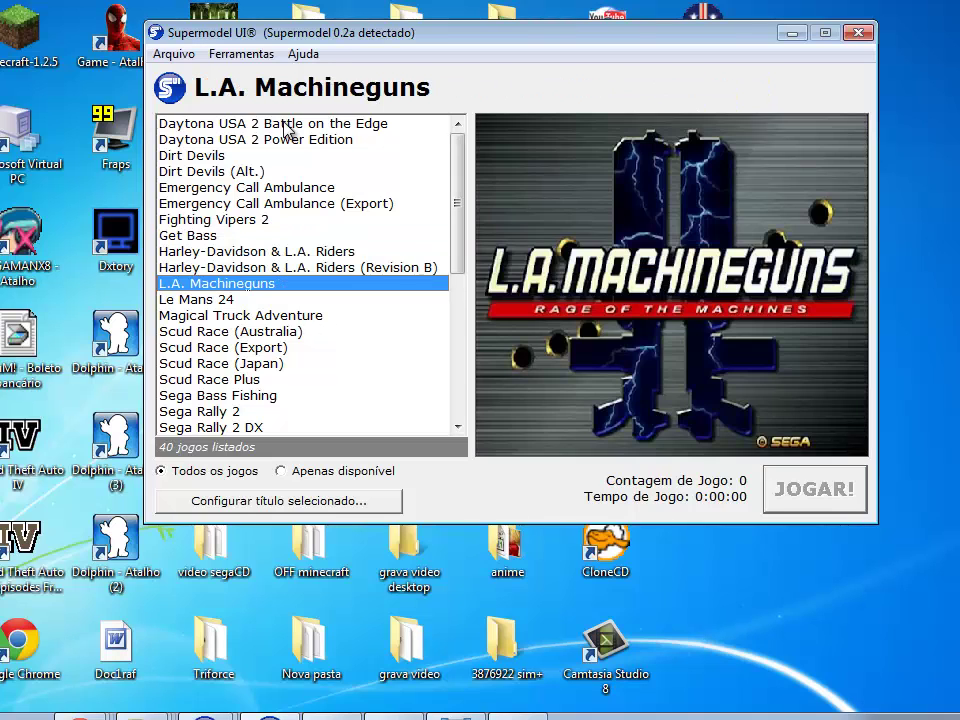
key("Down")
key("Down")
key("Down")
key("Down")
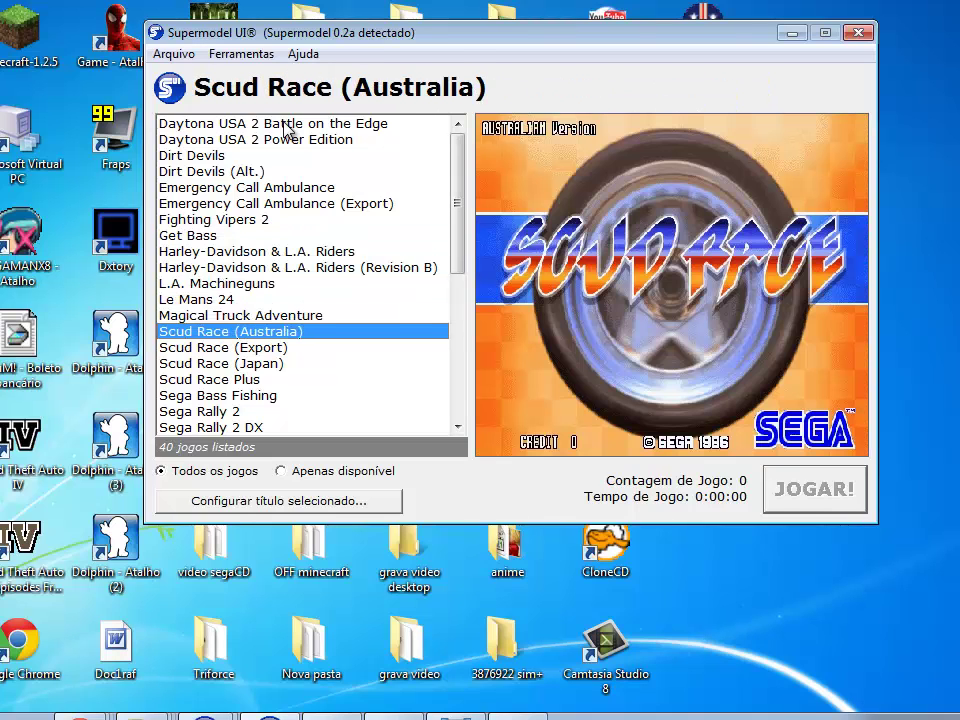
key("Down")
key("Down")
key("Down")
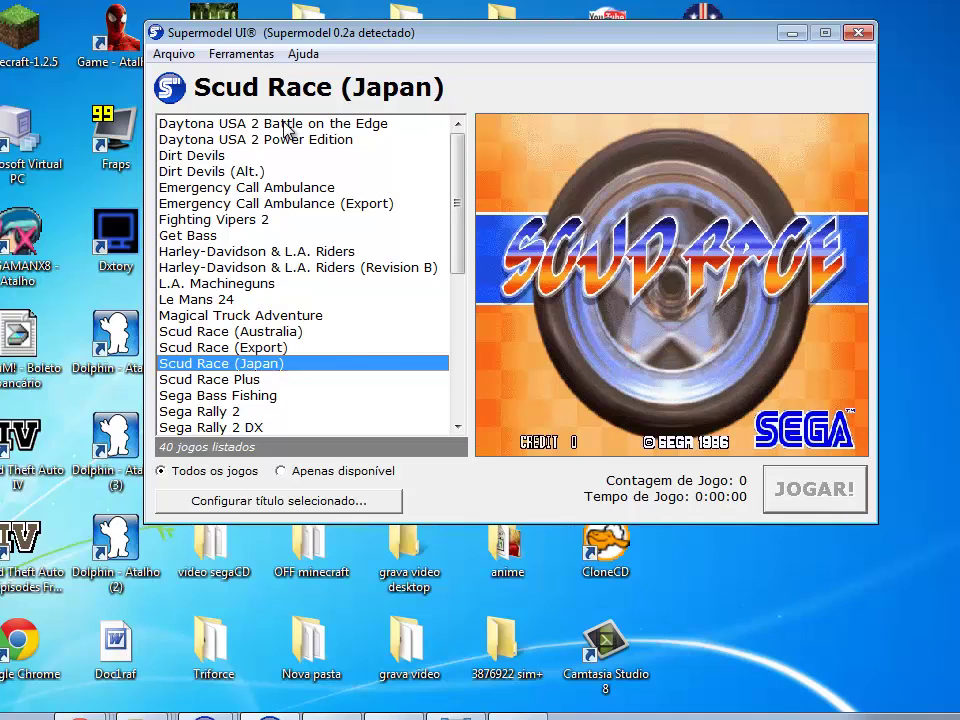
key("Down")
key("Down")
key("Down")
key("Down")
key("Down")
key("Down")
key("Down")
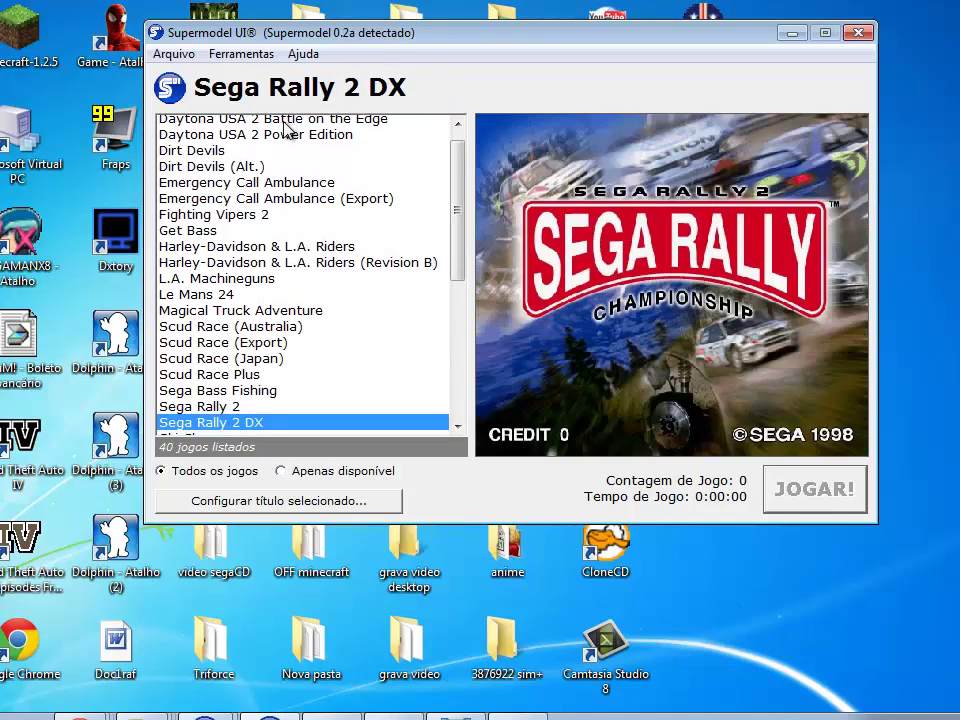
key("Down")
key("Down")
key("Down")
key("Down")
key("Down")
key("Down")
key("Down")
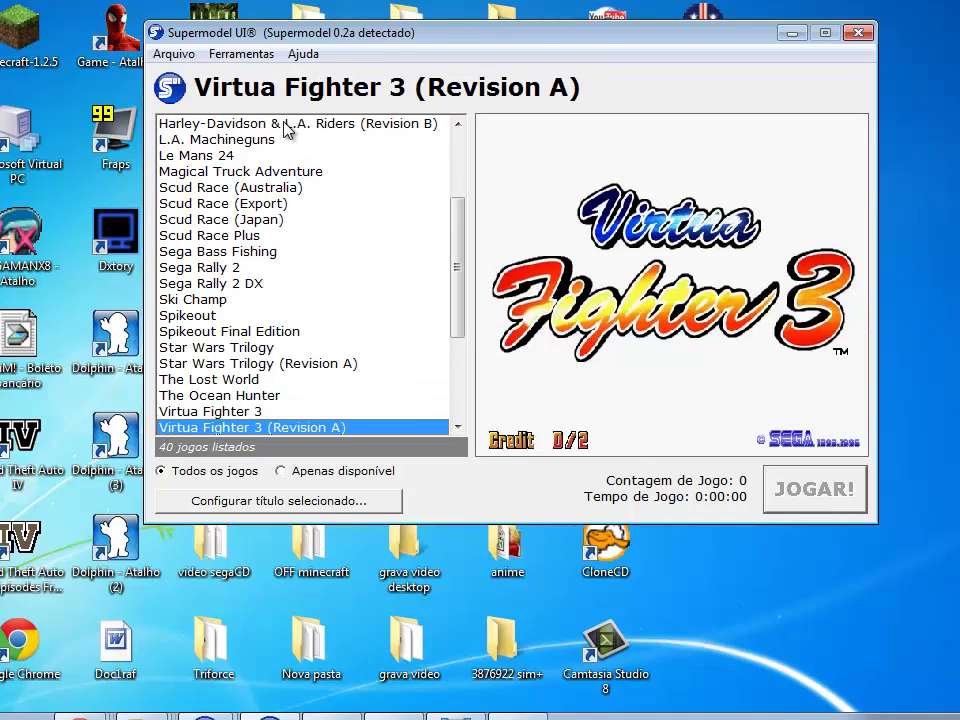
key("Down")
key("Down")
key("Down")
key("Down")
key("Down")
key("Down")
key("Down")
key("Down")
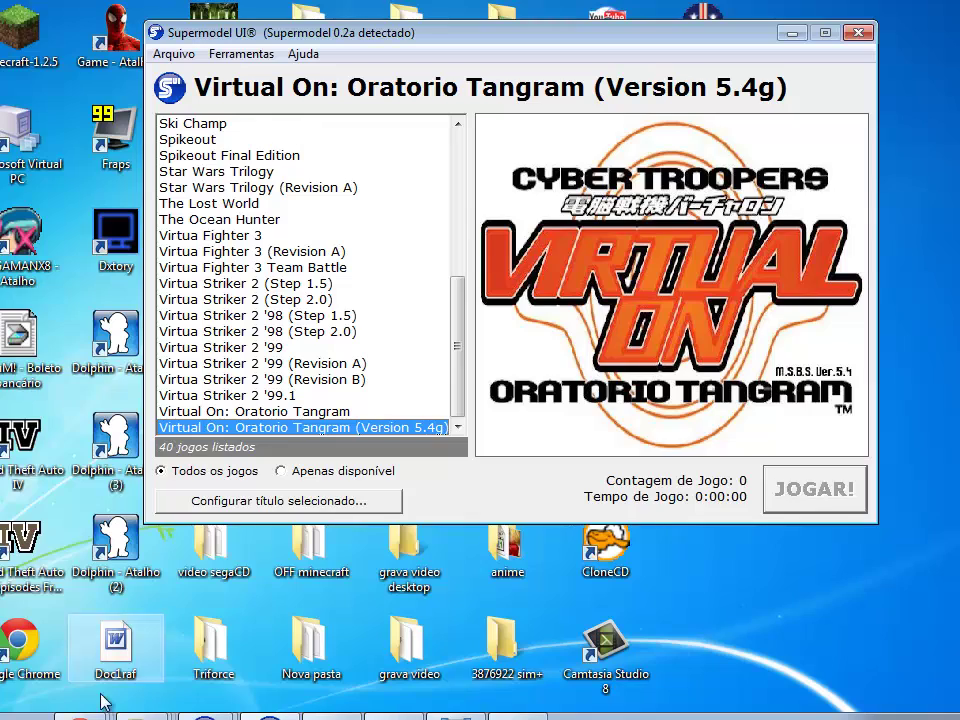
- Switch to the Chrome window showing EmuCR_SUI_v0.9.134.zip, getting past the advertising pop-ups, and close that MediaFire page
mouse_move(80, 714)
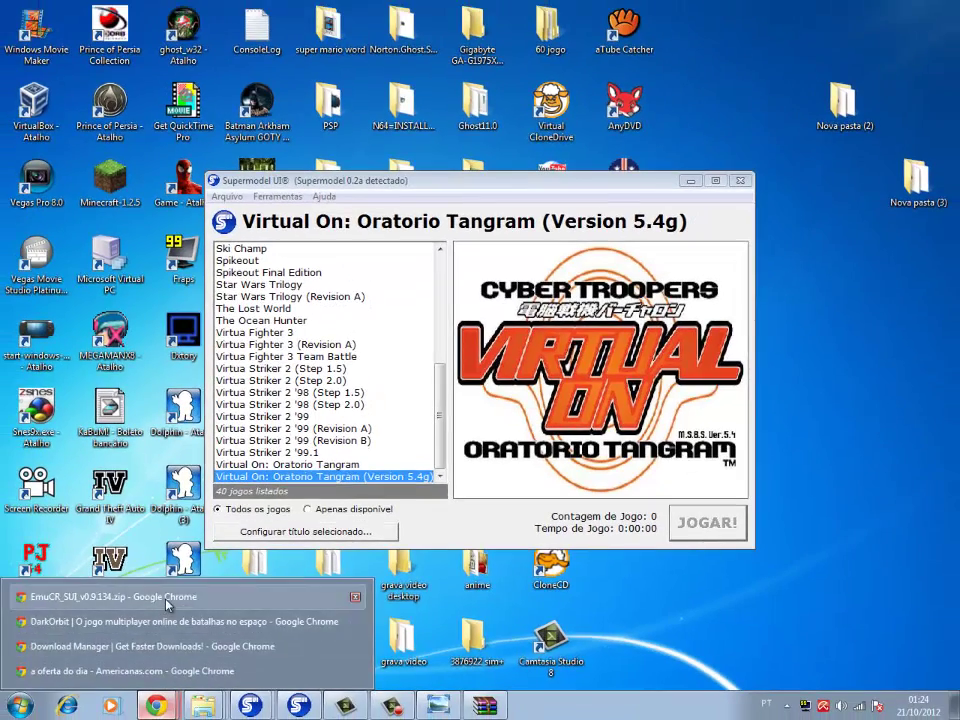
left_click(166, 598)
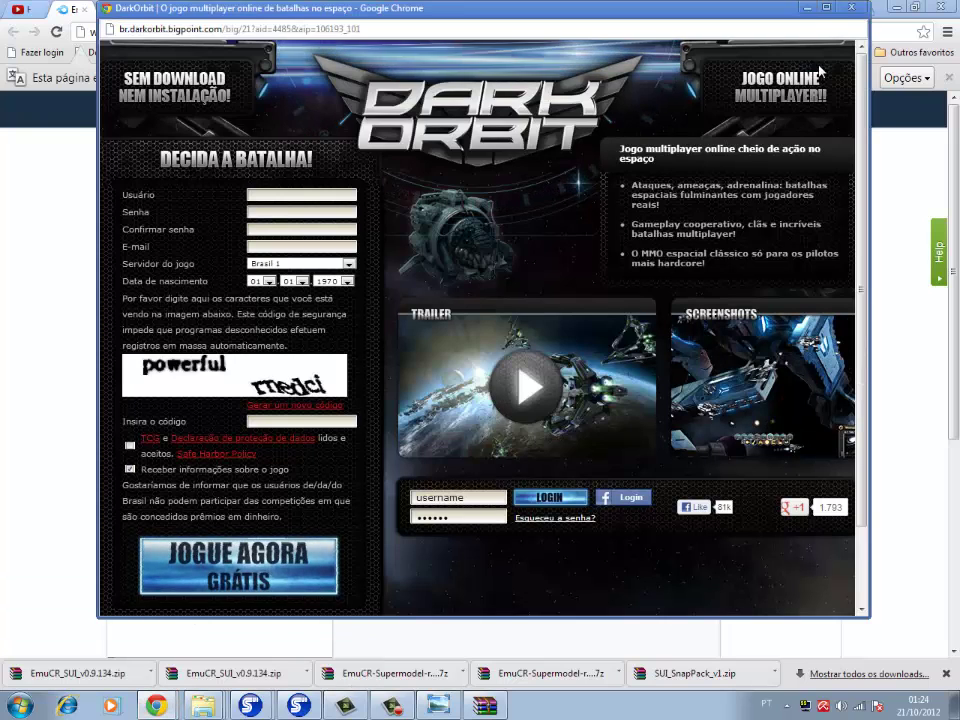
left_click(806, 9)
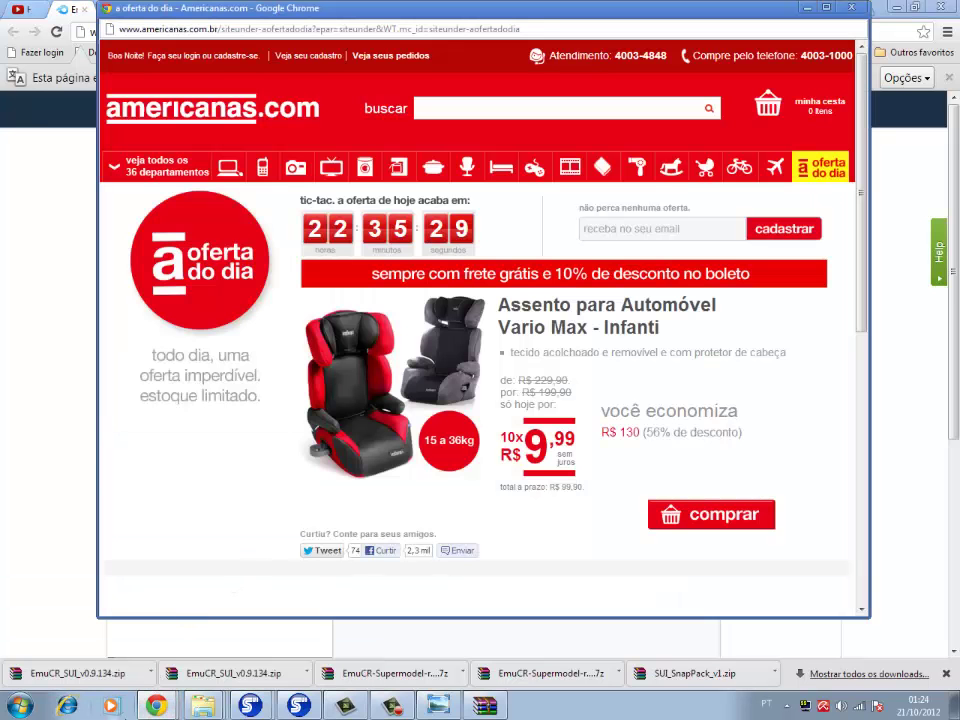
mouse_move(156, 706)
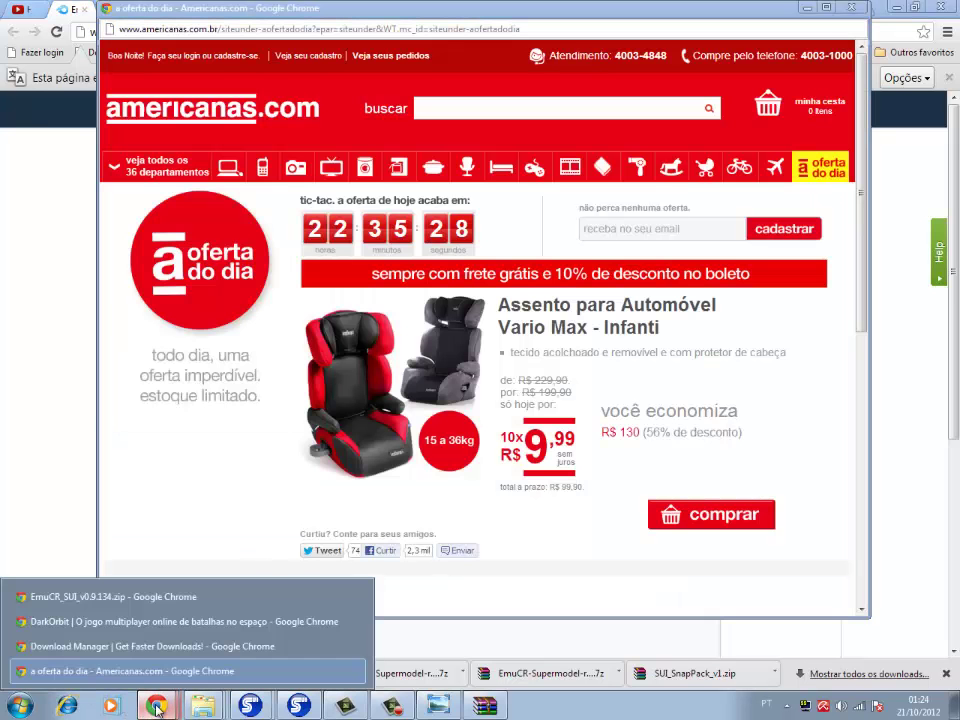
left_click(149, 603)
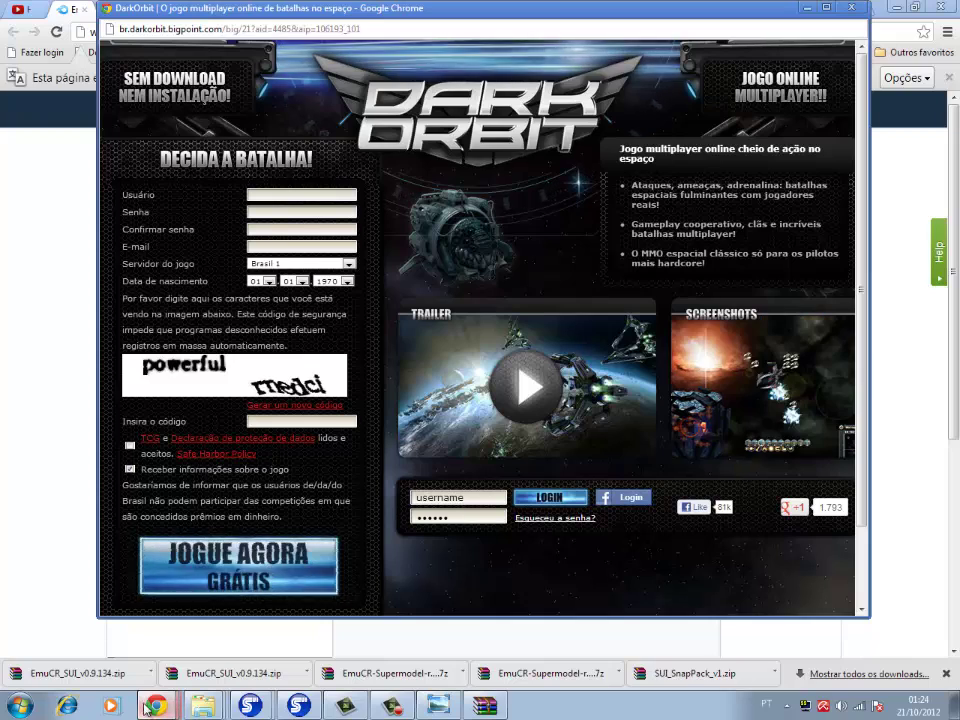
mouse_move(156, 706)
left_click(140, 596)
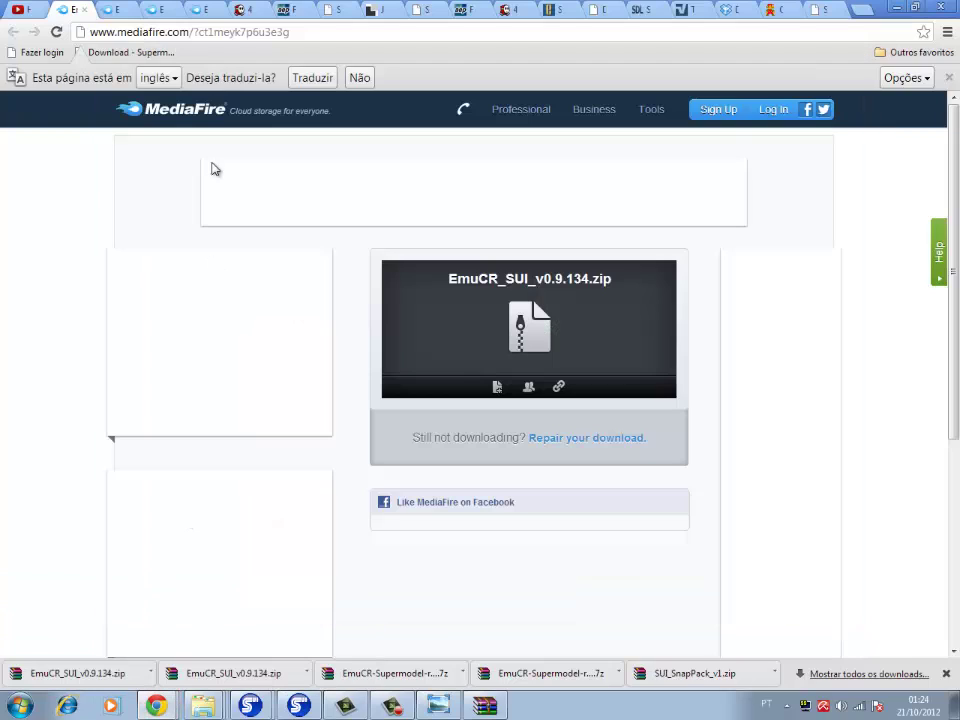
left_click(85, 10)
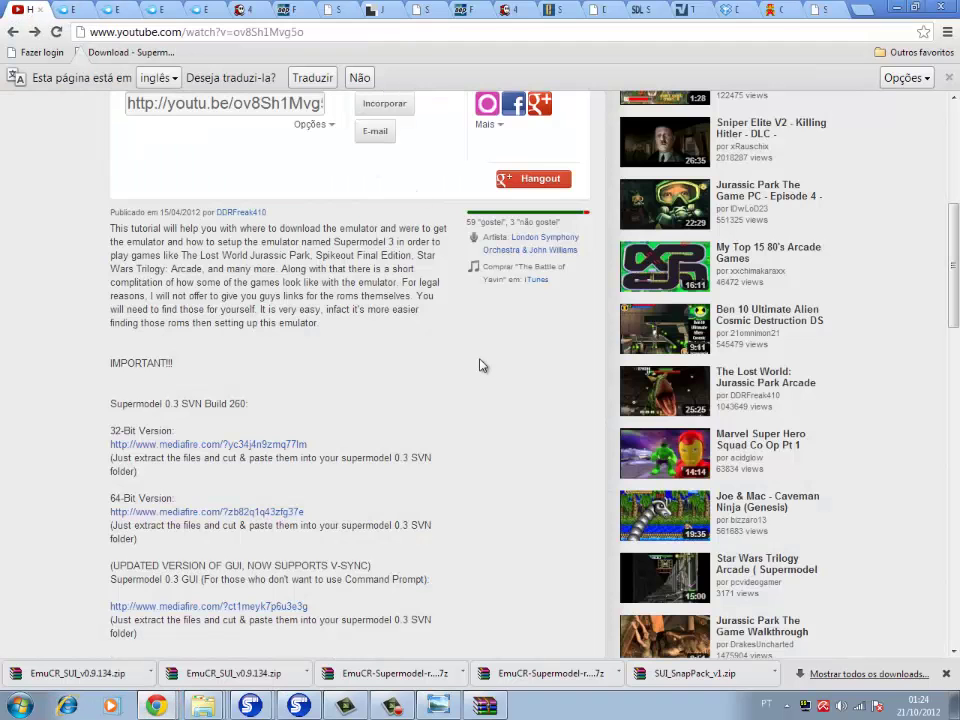
- Return to the start of the YouTube page and replay the Lost World: Jurassic Park arcade tutorial video
scroll(480, 365, "up", 3)
scroll(480, 365, "up", 3)
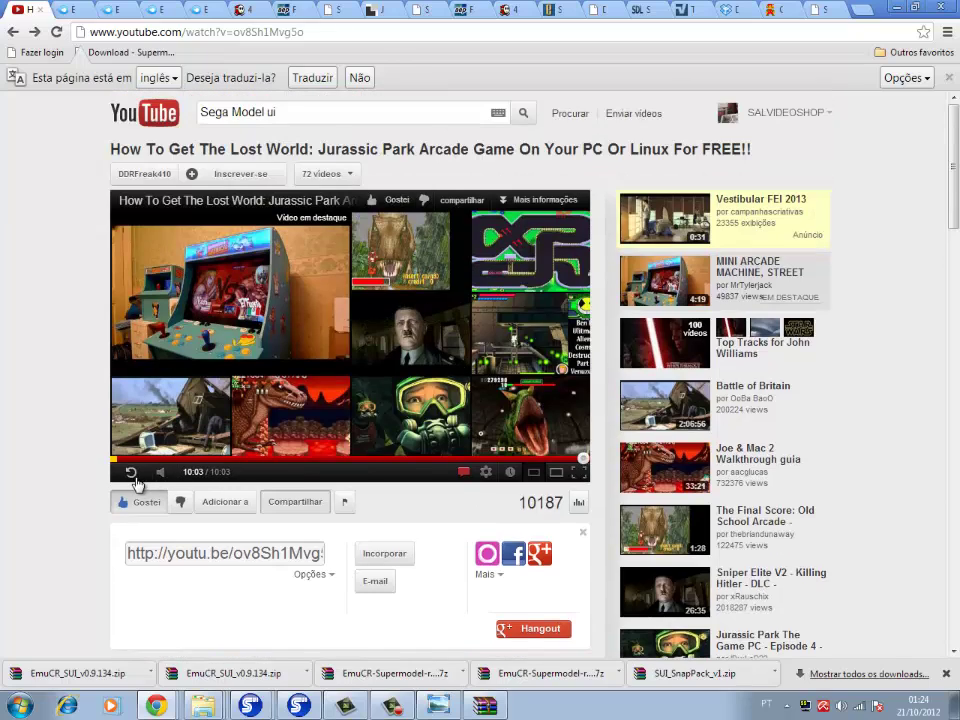
left_click(132, 473)
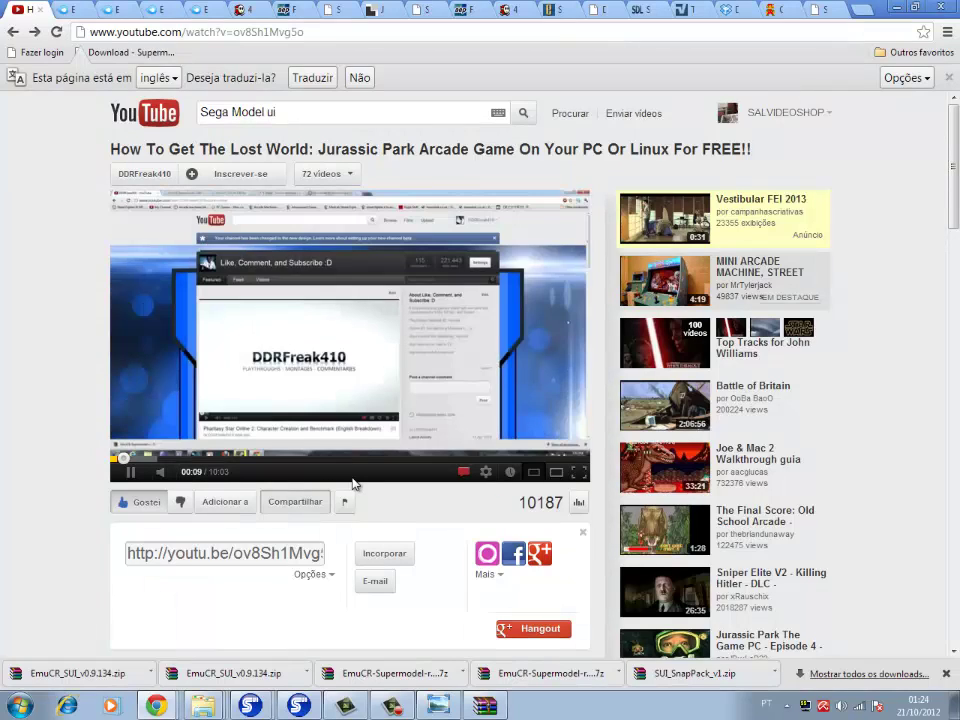
- Open the YouTube channel of the tutorial's uploader and look through its uploaded videos
left_click(140, 175)
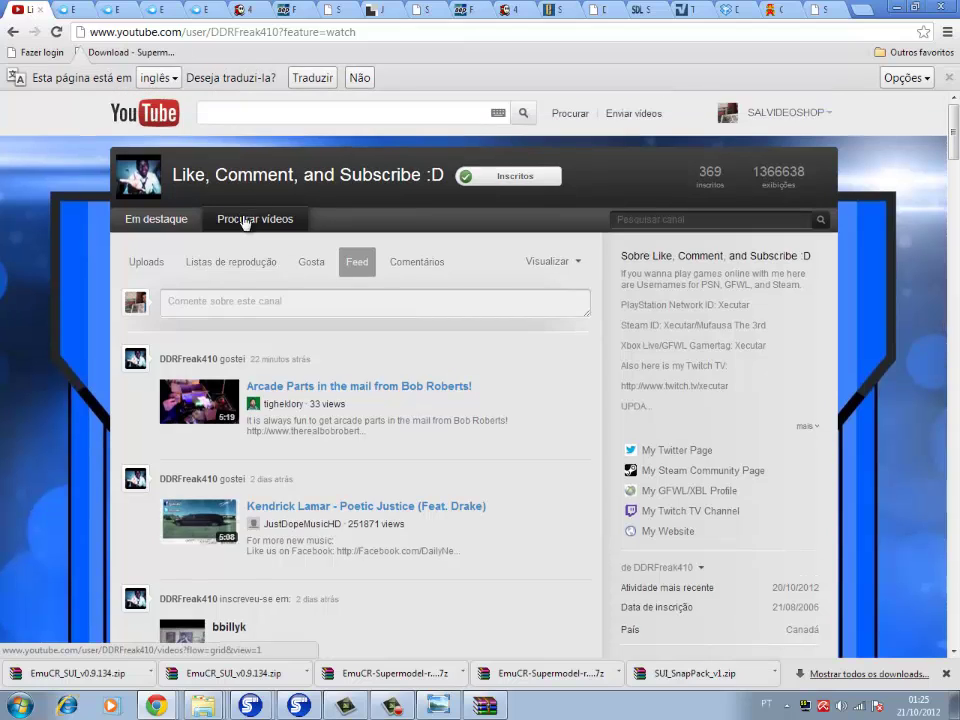
left_click(244, 221)
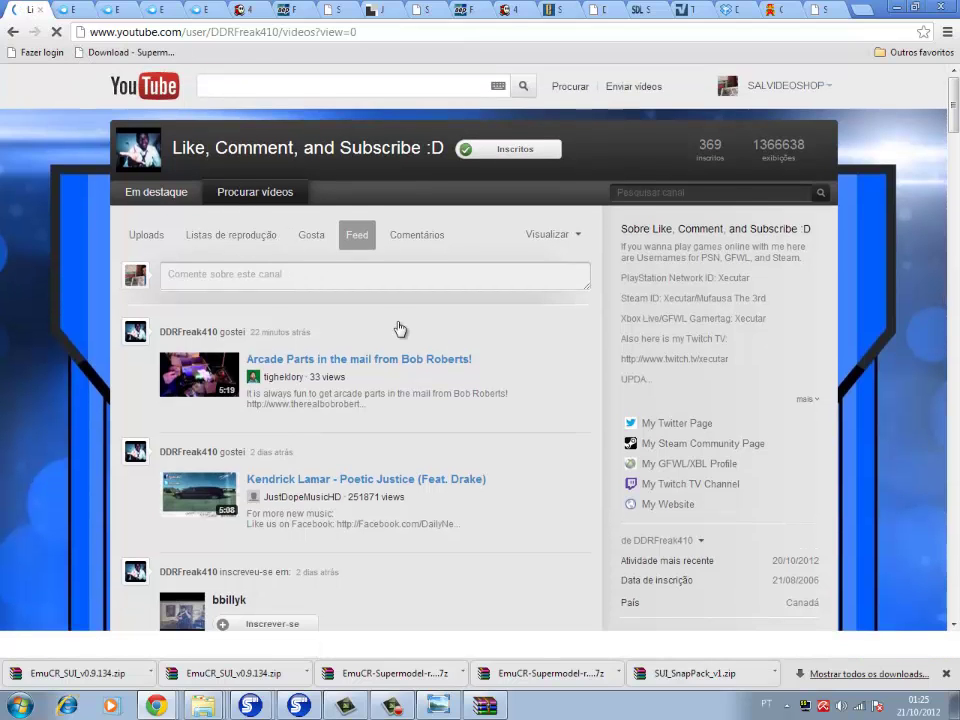
scroll(471, 368, "down", 2)
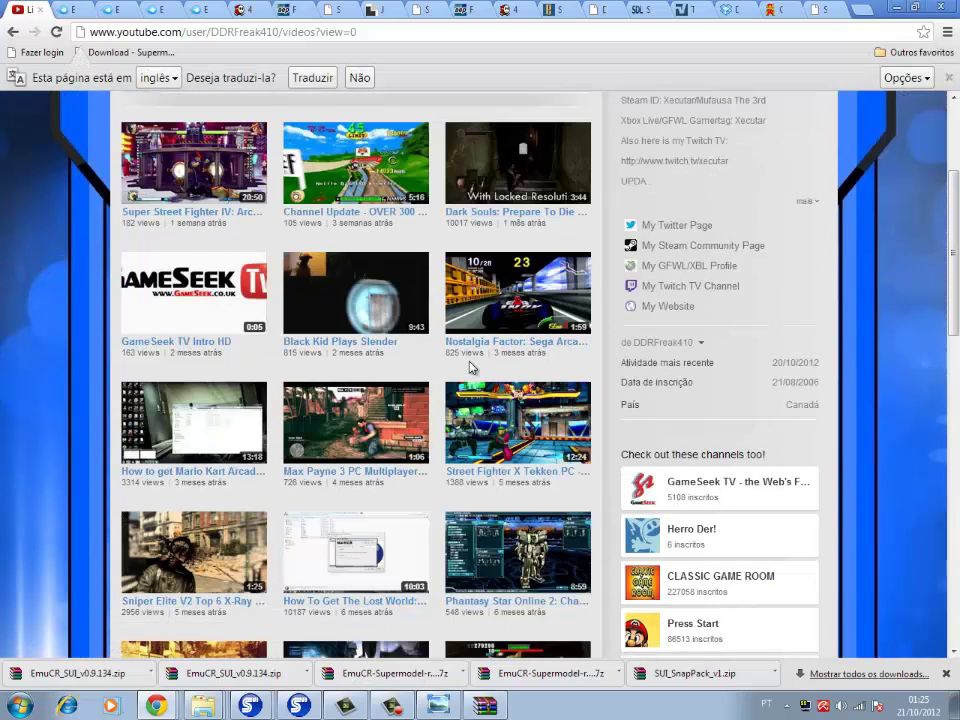
scroll(471, 368, "down", 1)
scroll(471, 368, "up", 2)
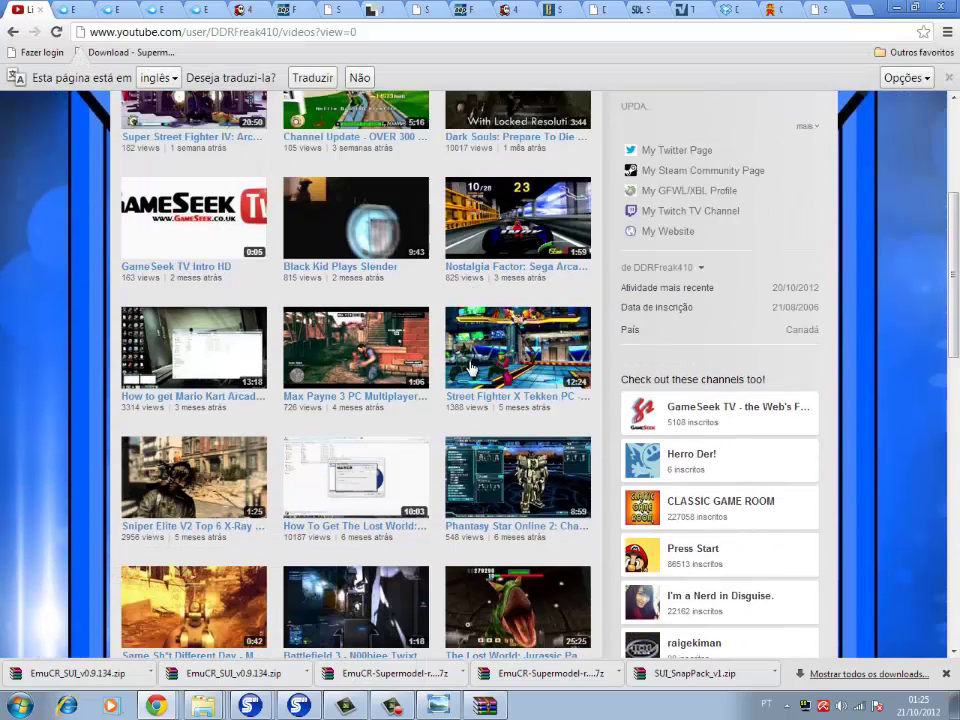
- Look through the channel's older uploads, past the Lost World, Star Wars Trilogy and Time Crisis 2 videos, and return to the channel header
scroll(471, 368, "down", 3)
scroll(471, 368, "down", 1)
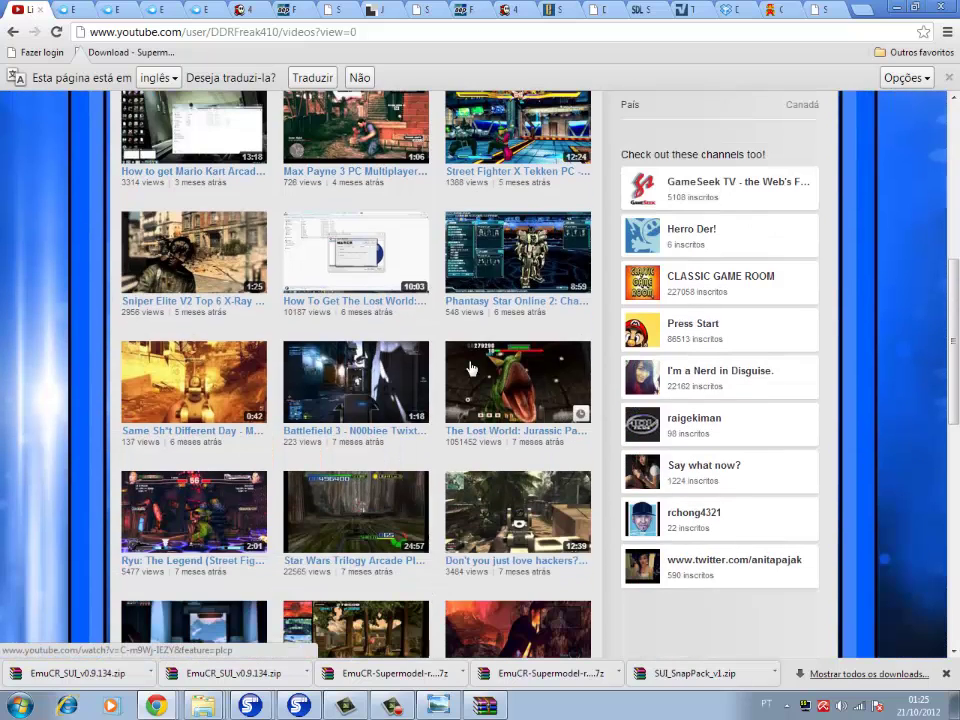
scroll(471, 368, "down", 2)
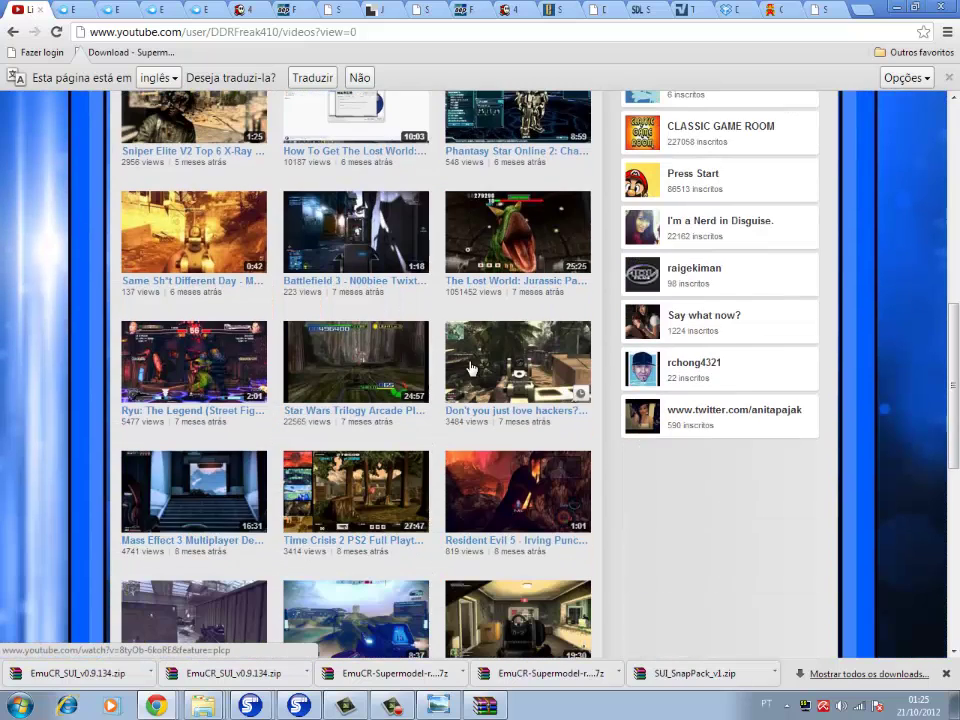
scroll(471, 368, "down", 3)
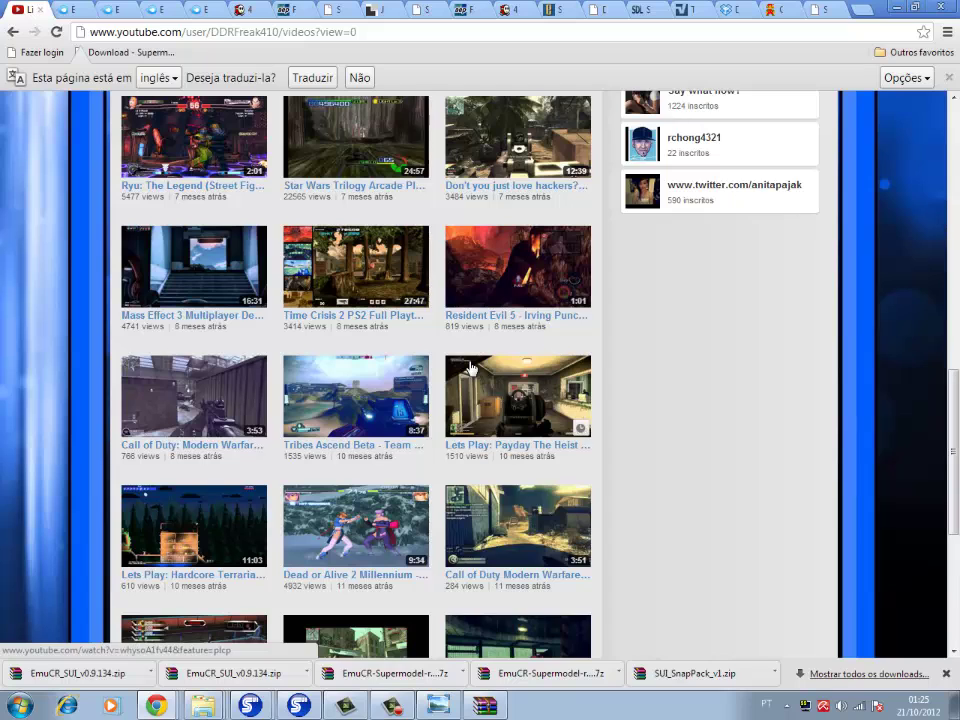
scroll(471, 368, "down", 2)
scroll(471, 368, "up", 8)
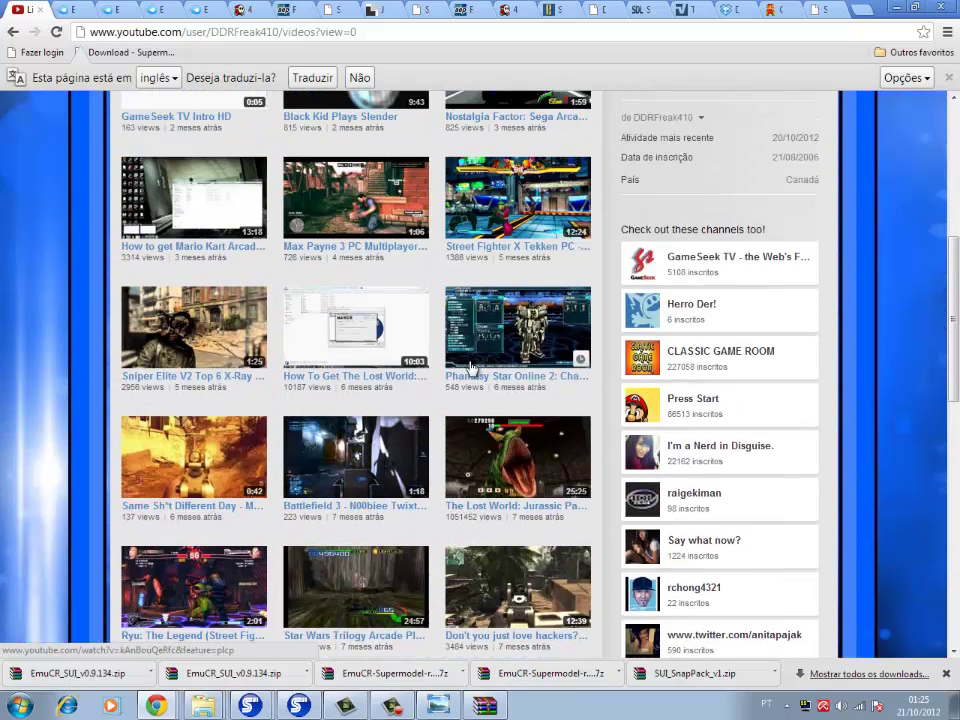
scroll(471, 368, "up", 6)
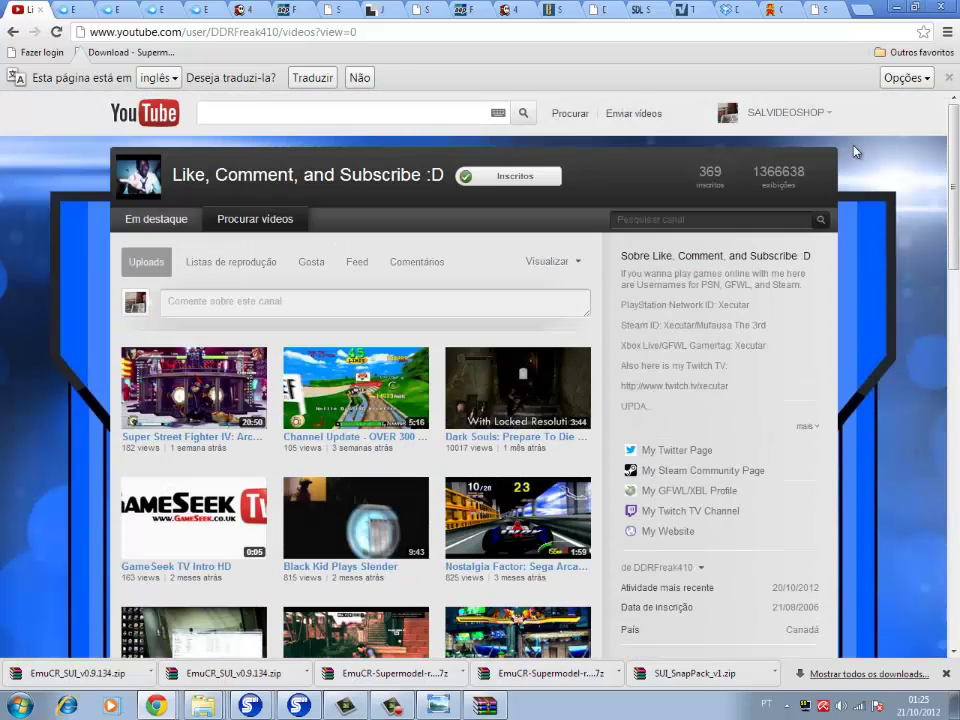
- Minimize Chrome and browse the Supermodel UI previews backwards from Virtual On: Oratorio Tangram (Version 5.4g) to Star Wars Trilogy (Revision A)
left_click(896, 7)
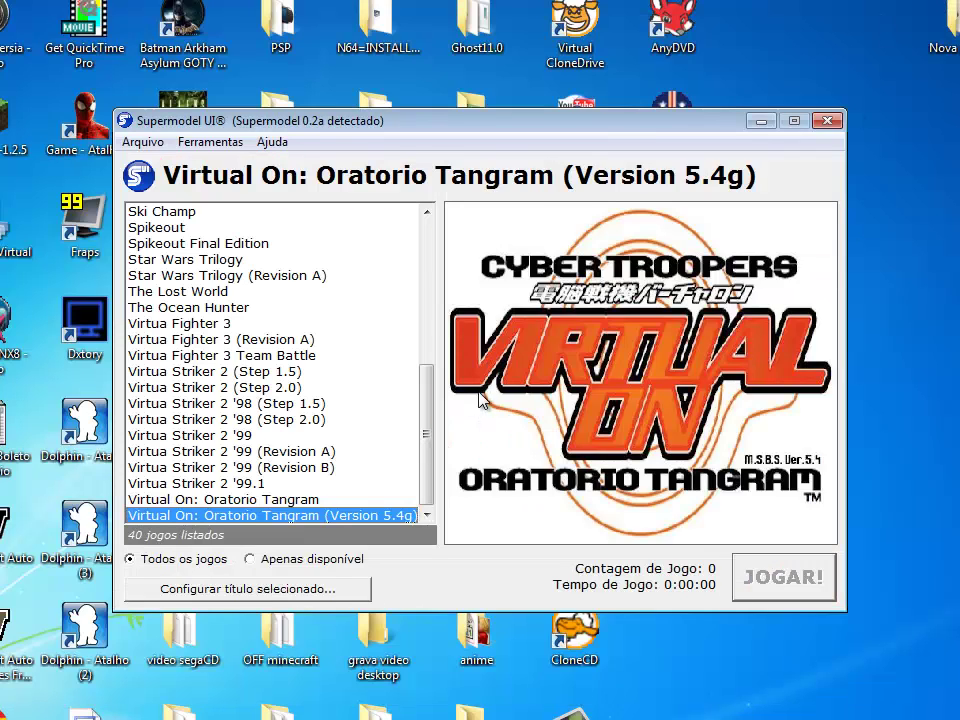
key("Up")
key("Up")
key("Up")
key("Up")
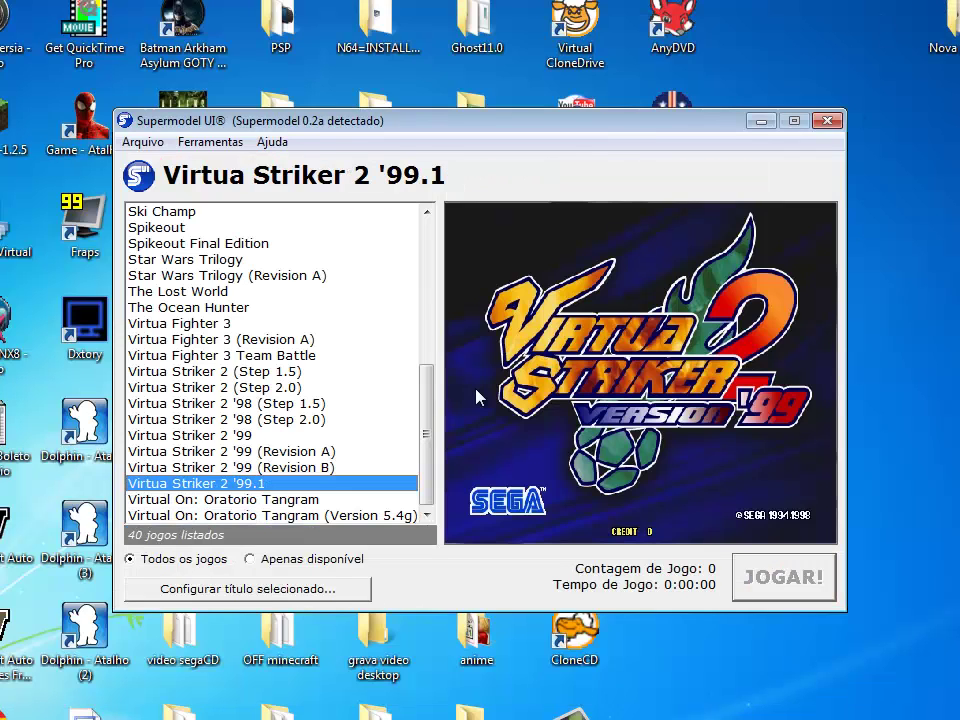
key("Up")
key("Up")
key("Up")
key("Up")
key("Up")
key("Up")
key("Up")
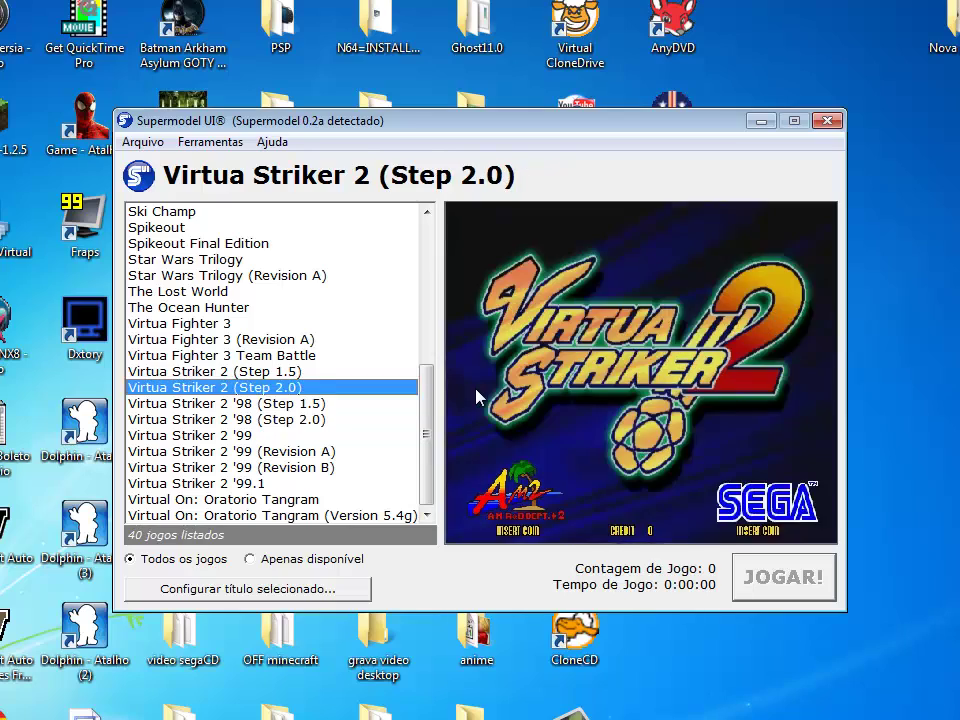
key("Up")
key("Up")
key("Up")
key("Up")
key("Up")
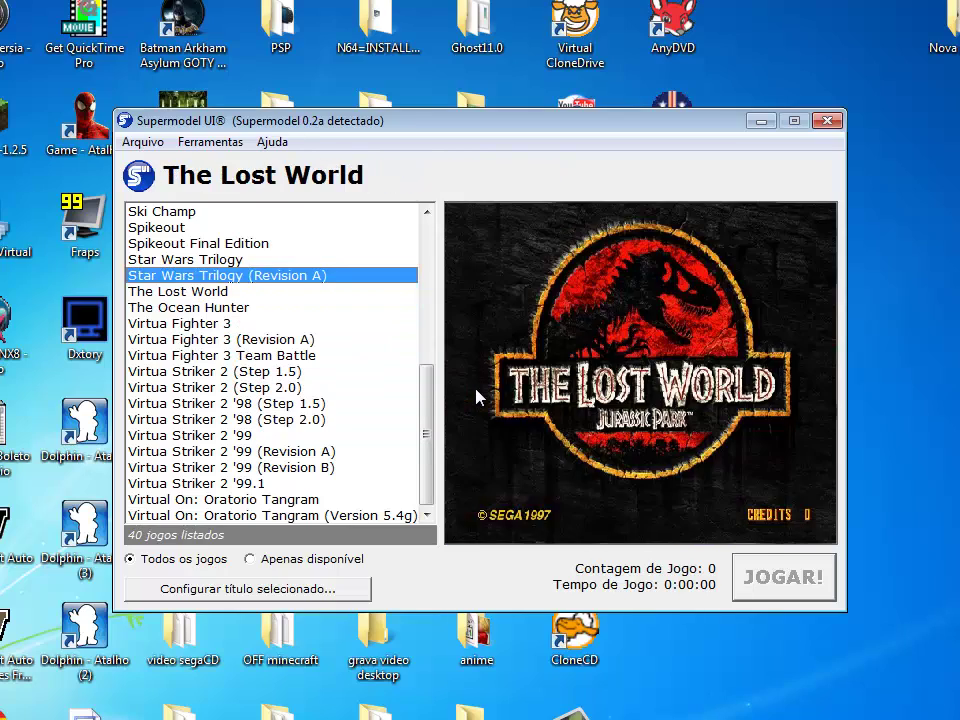
- Browse the game previews forward from Star Wars Trilogy (Revision A) to Virtual On: Oratorio Tangram
key("Down")
key("Down")
key("Down")
key("Down")
key("Down")
key("Down")
key("Down")
key("Down")
key("Down")
key("Down")
key("Down")
key("Down")
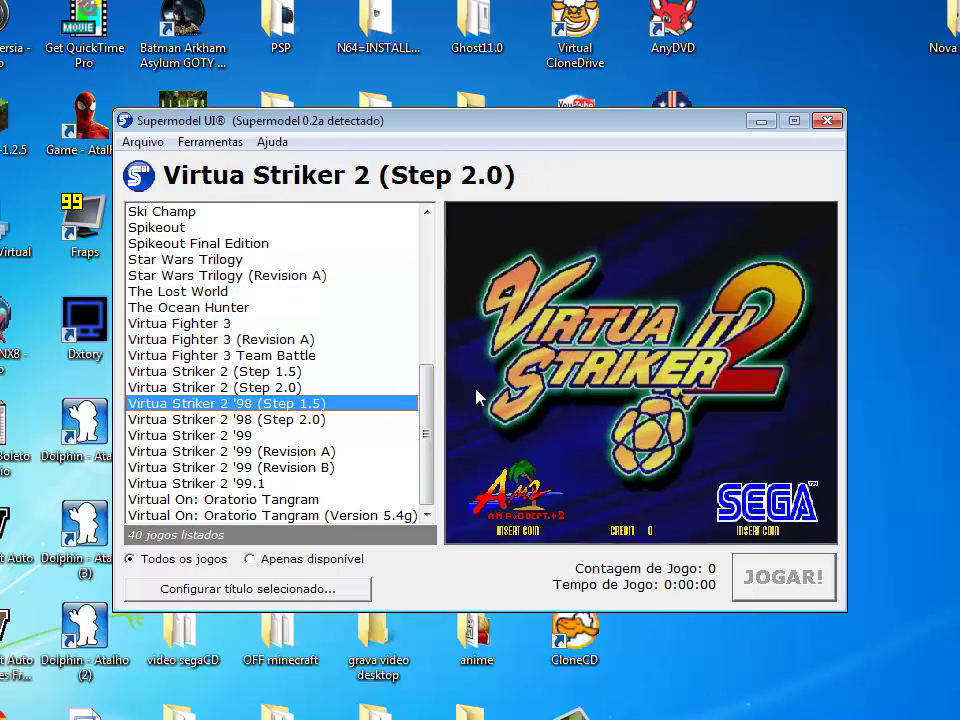
key("Down")
key("Down")
key("Down")
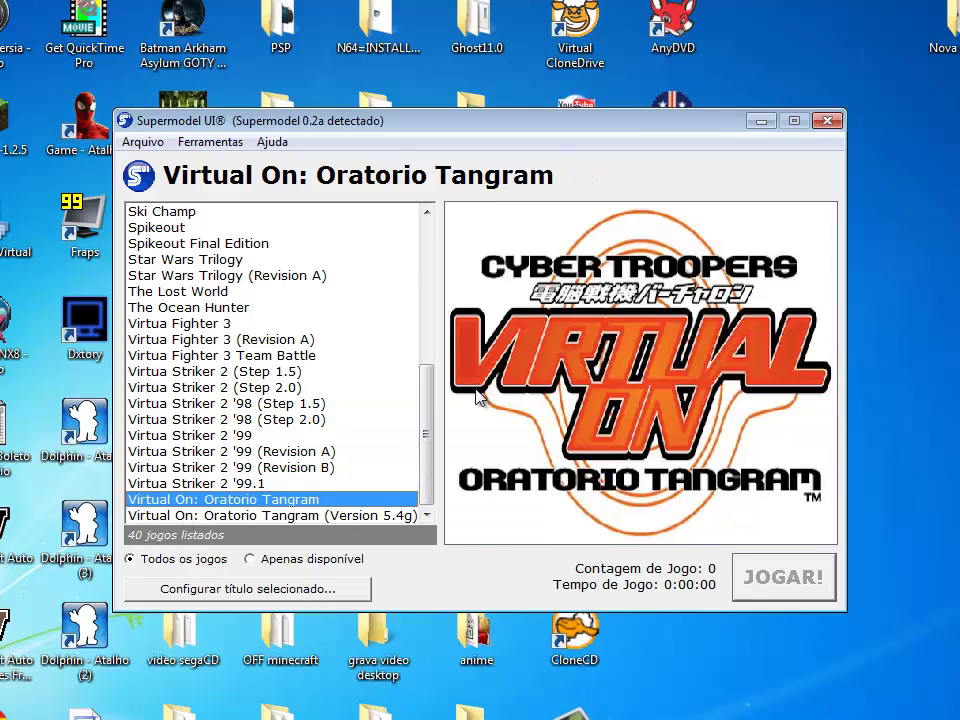
- Review the previews back and forth between Virtua Striker 2 (Step 1.5) and Virtual On: Oratorio Tangram (Version 5.4g)
key("Up")
key("Up")
key("Up")
key("Up")
key("Up")
key("Up")
key("Up")
key("Up")
key("Up")
key("Up")
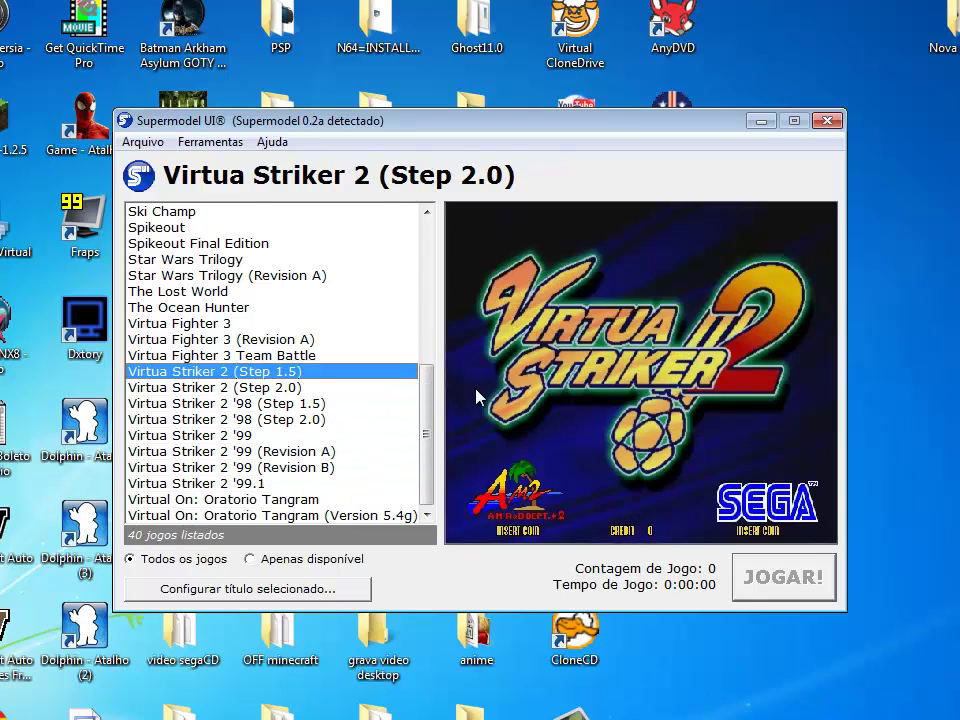
key("Down")
key("Down")
key("Down")
key("Down")
key("Down")
key("Down")
key("Down")
key("Down")
key("Down")
key("Down")
key("Down")
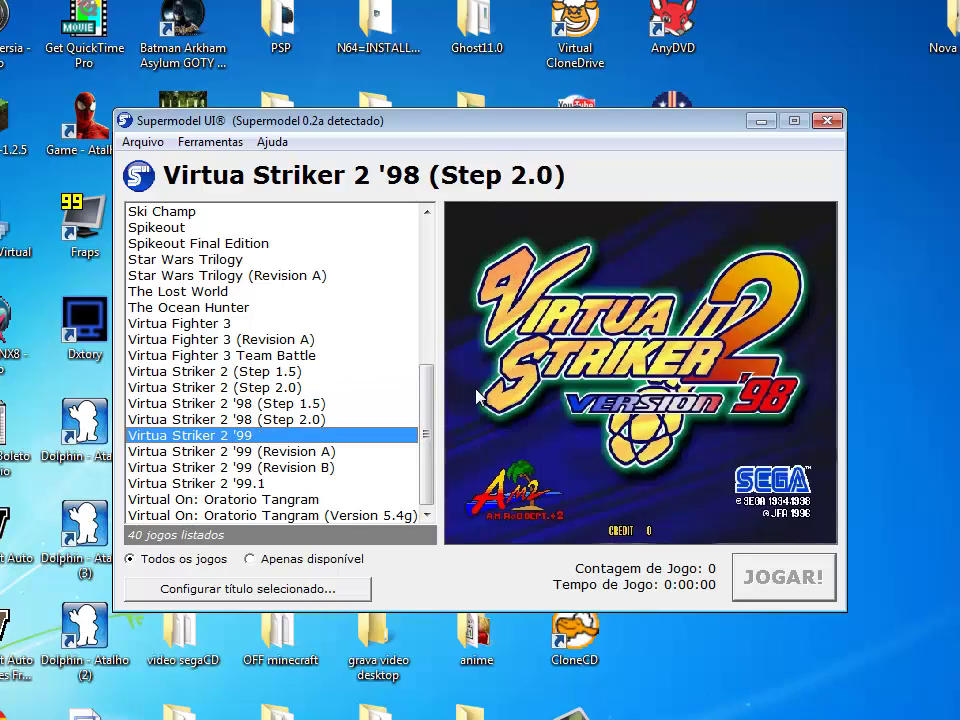
key("Up")
key("Up")
key("Up")
key("Up")
key("Up")
key("Up")
key("Up")
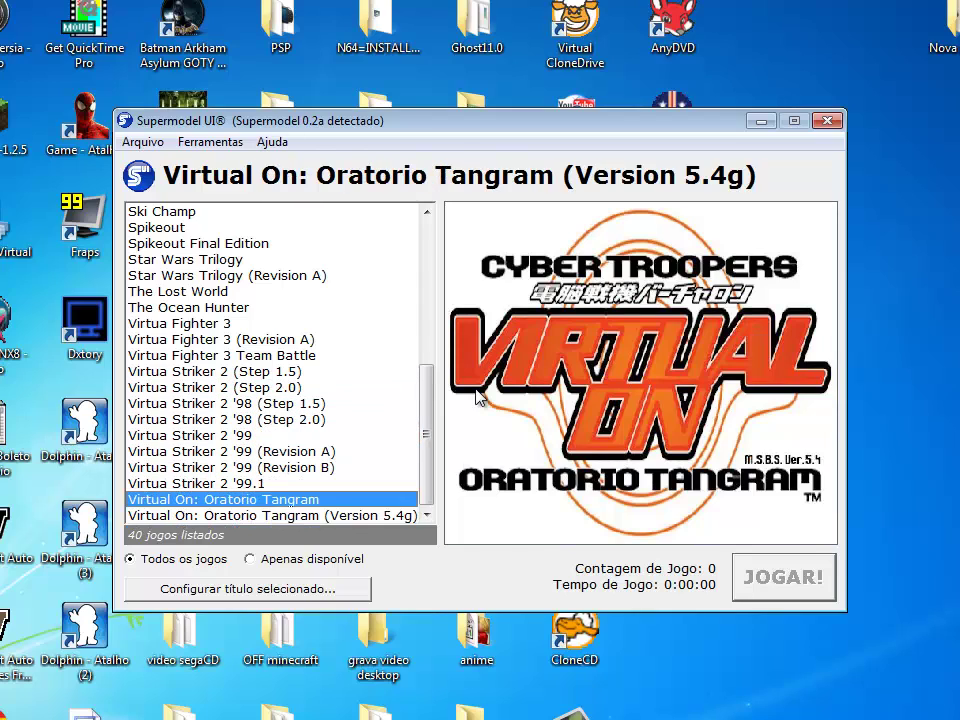
- Go back through the game list to Star Wars Trilogy (Revision A), and select The Lost World to display its preview
key("Up")
key("Up")
key("Up")
key("Up")
key("Up")
key("Up")
key("Up")
key("Up")
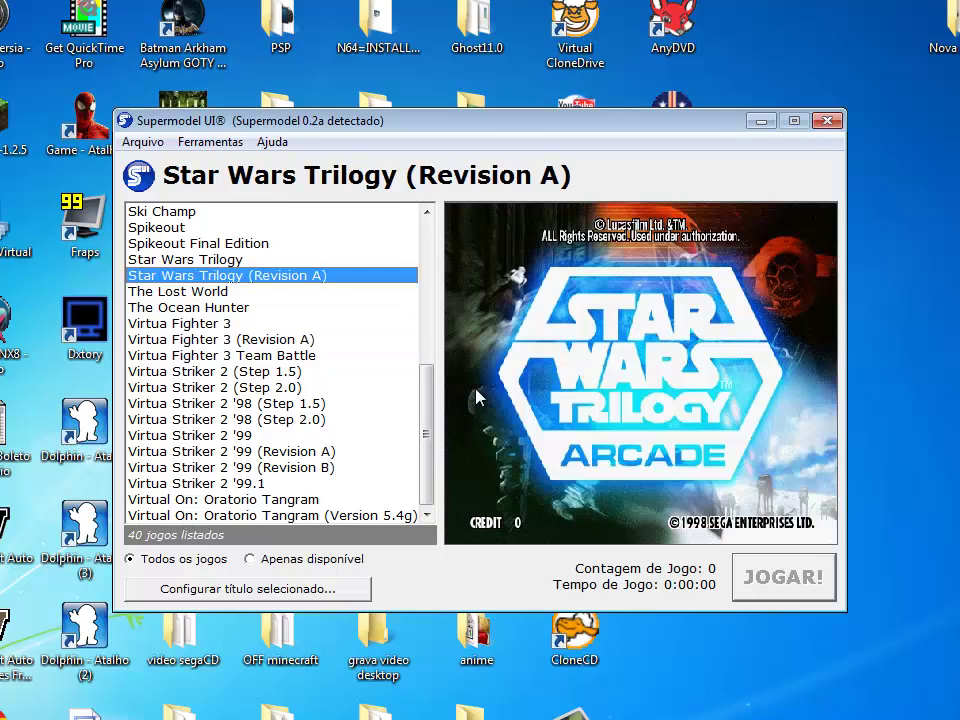
key("Down")
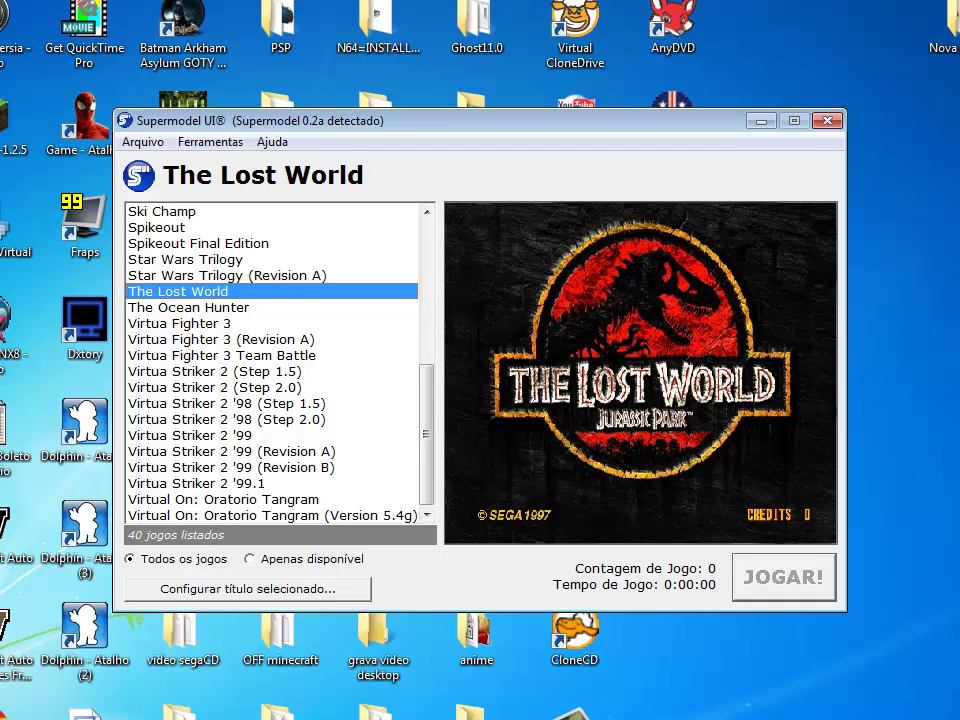
key("F10")
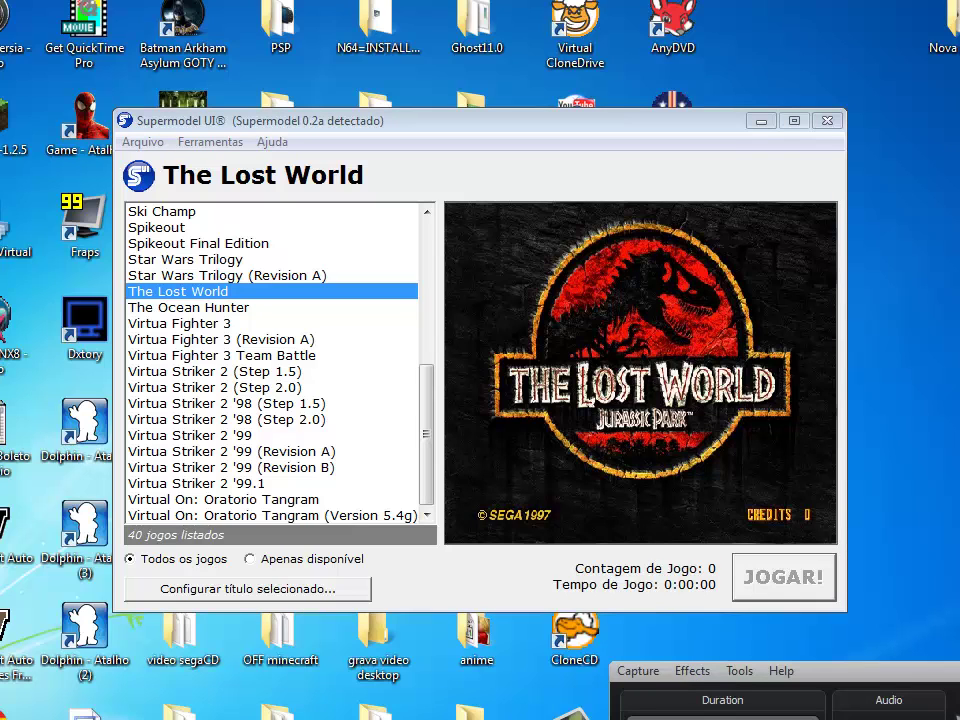